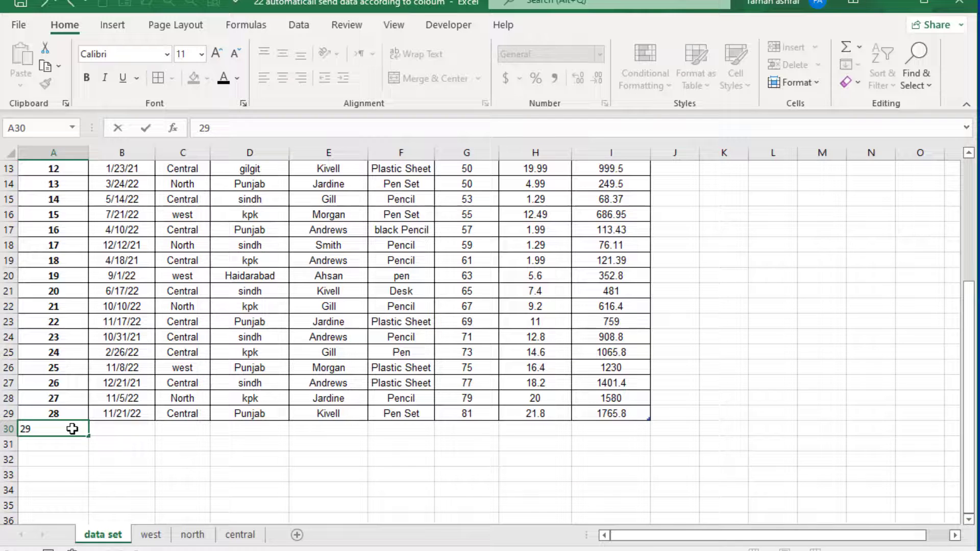
Enter order date 11/21/22, region central and state kpk in the invoice 29 row.
{"action": "key", "text": "Tab"}
{"action": "type", "text": "10"}
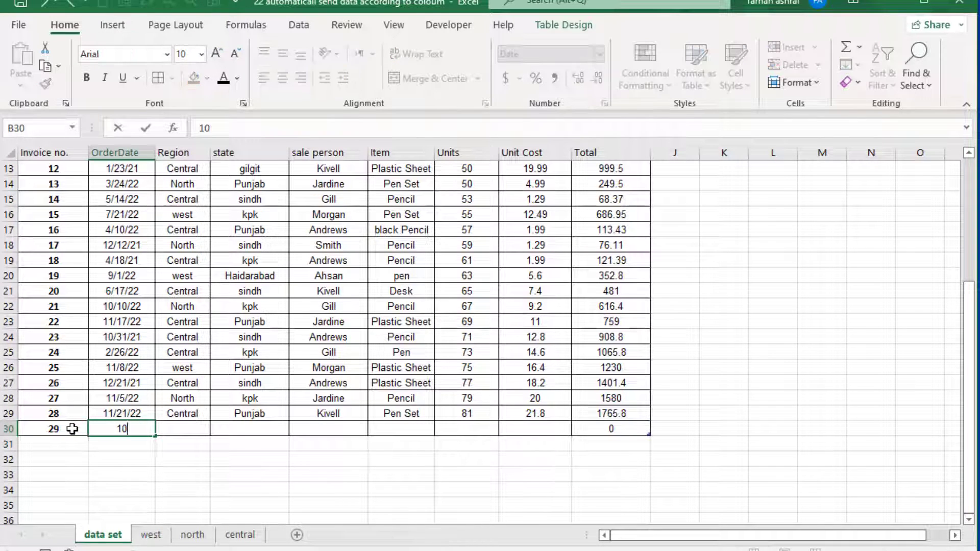
{"action": "type", "text": "11/21/22"}
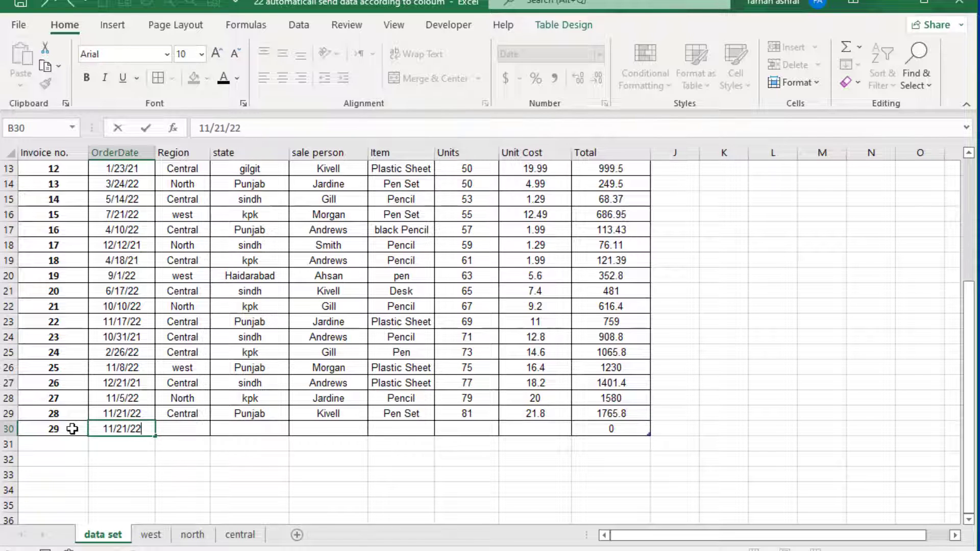
{"action": "key", "text": "Tab"}
{"action": "type", "text": "central"}
{"action": "key", "text": "Tab"}
{"action": "type", "text": "k"}
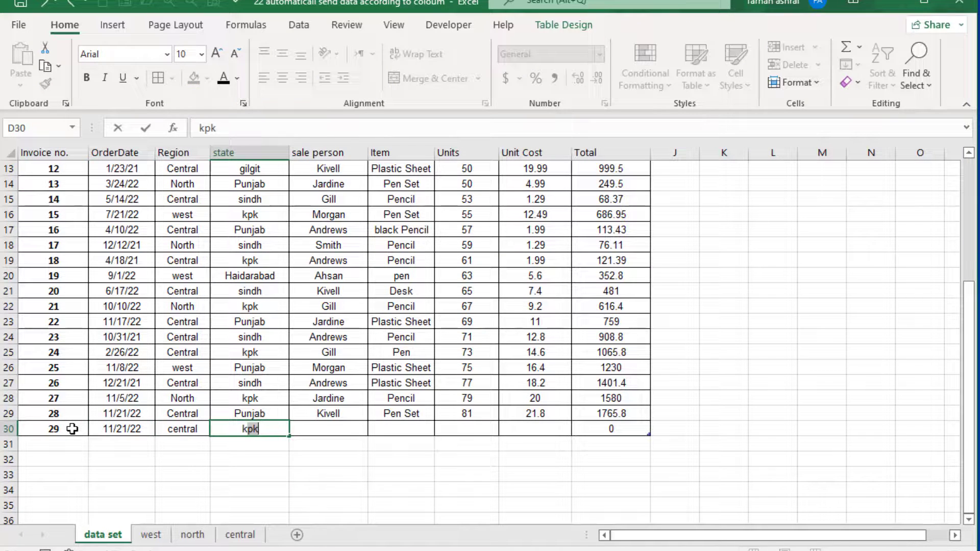
Complete the invoice 29 row with the salesperson's name, item pencil, 55 units and unit cost 12, and check the central and west sheets.
{"action": "key", "text": "Tab"}
{"action": "type", "text": "gill"}
{"action": "key", "text": "Tab"}
{"action": "type", "text": "pencil"}
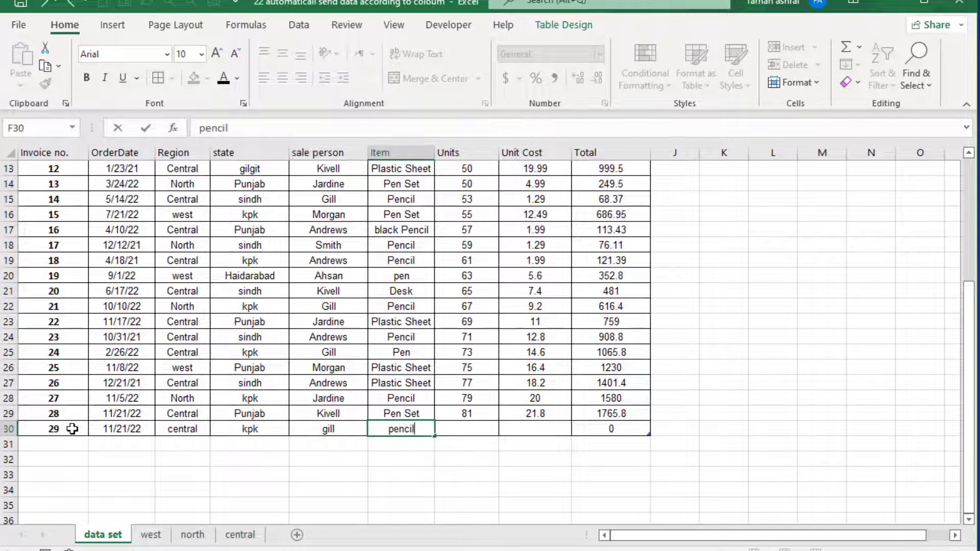
{"action": "type", "text": "q"}
{"action": "key", "text": "Tab"}
{"action": "type", "text": "55"}
{"action": "key", "text": "Tab"}
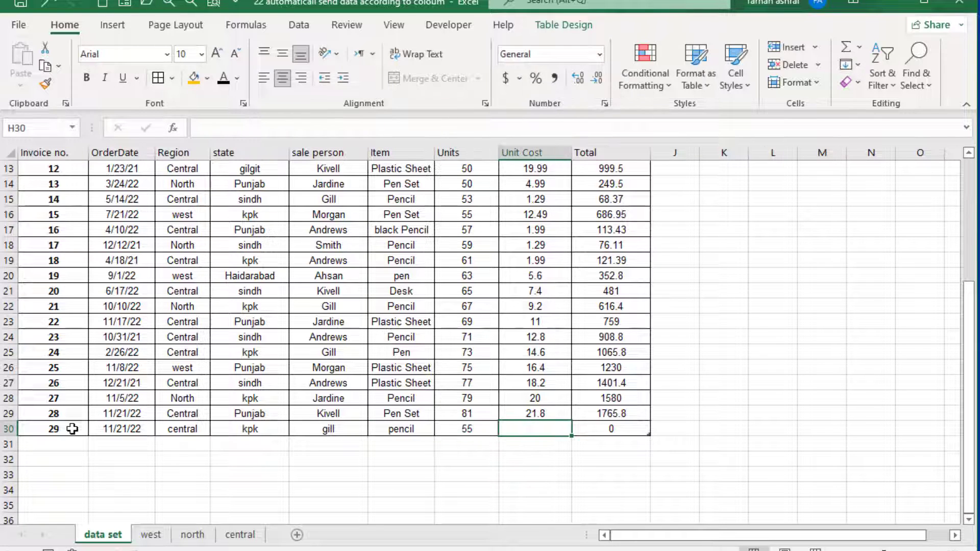
{"action": "type", "text": "12"}
{"action": "key", "text": "Return"}
{"action": "left_click", "coordinate": [240, 535]}
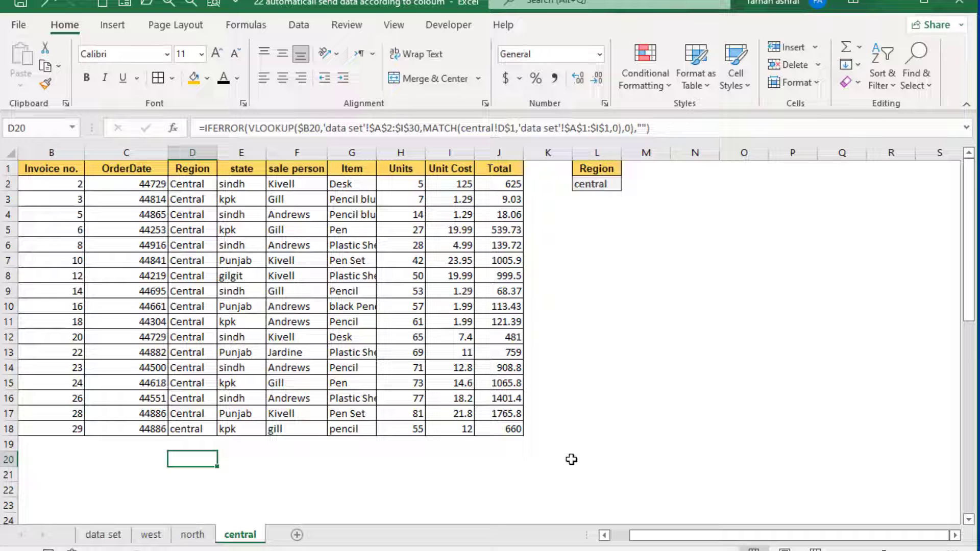
{"action": "left_click", "coordinate": [151, 535]}
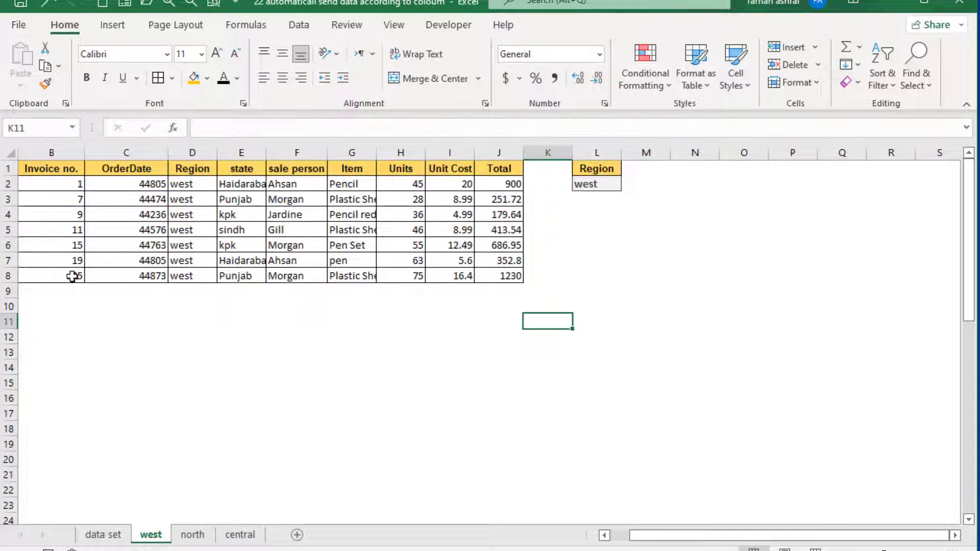
Start a row for invoice 30 in the data set sheet and copy the order date from the row above.
{"action": "left_click", "coordinate": [103, 535]}
{"action": "type", "text": "30"}
{"action": "key", "text": "Tab"}
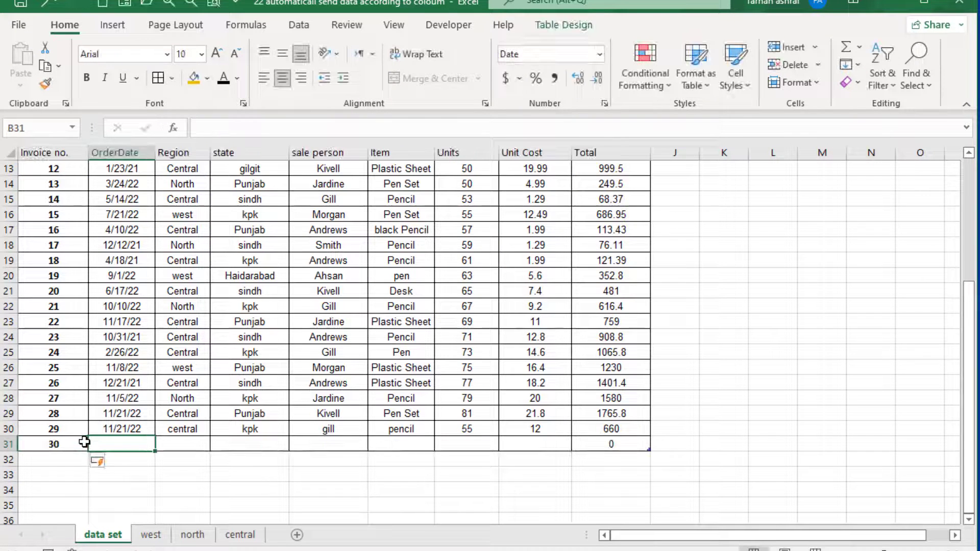
{"action": "key", "text": "Up"}
{"action": "key", "text": "ctrl+c"}
{"action": "key", "text": "Down"}
{"action": "key", "text": "ctrl+v"}
{"action": "key", "text": "Tab"}
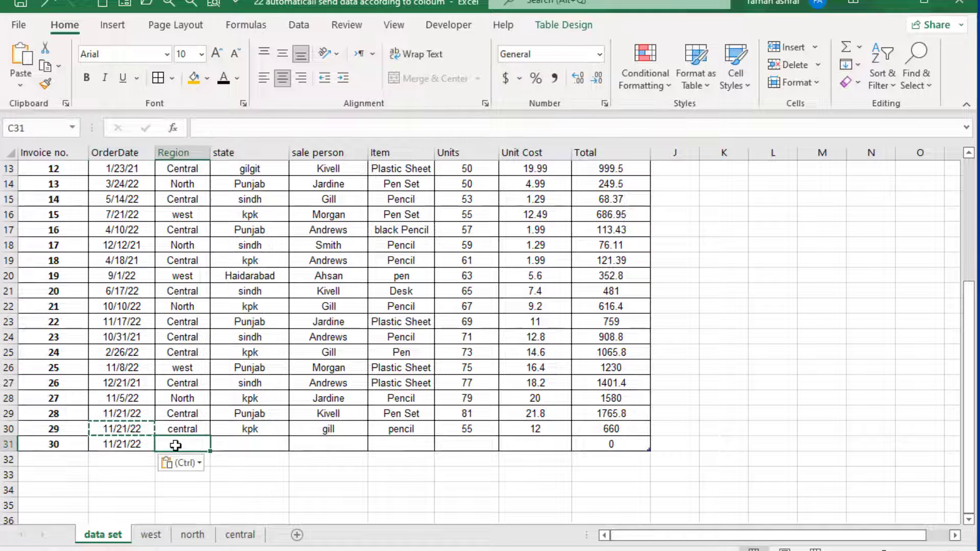
Fill in region west, state punjab and the salesperson's name for invoice 30.
{"action": "type", "text": "west"}
{"action": "key", "text": "Tab"}
{"action": "type", "text": "pun"}
{"action": "key", "text": "Tab"}
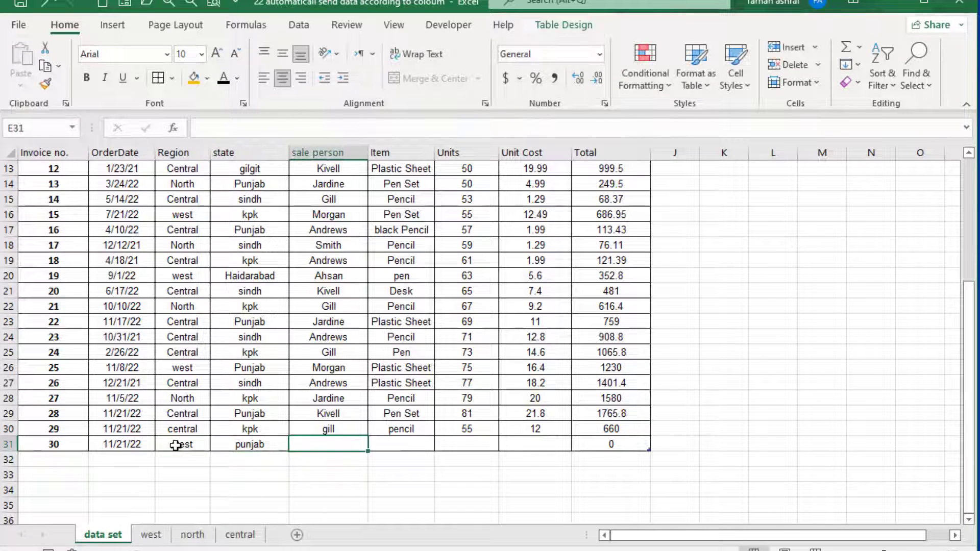
{"action": "type", "text": "kivell"}
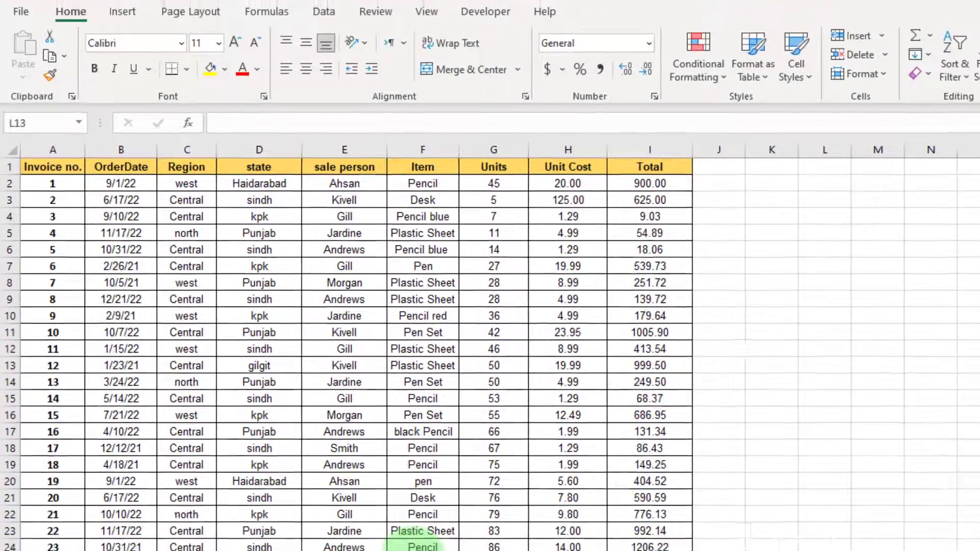
Rename the existing sheet as data set and add a new sheet named west.
{"action": "right_click", "coordinate": [100, 526]}
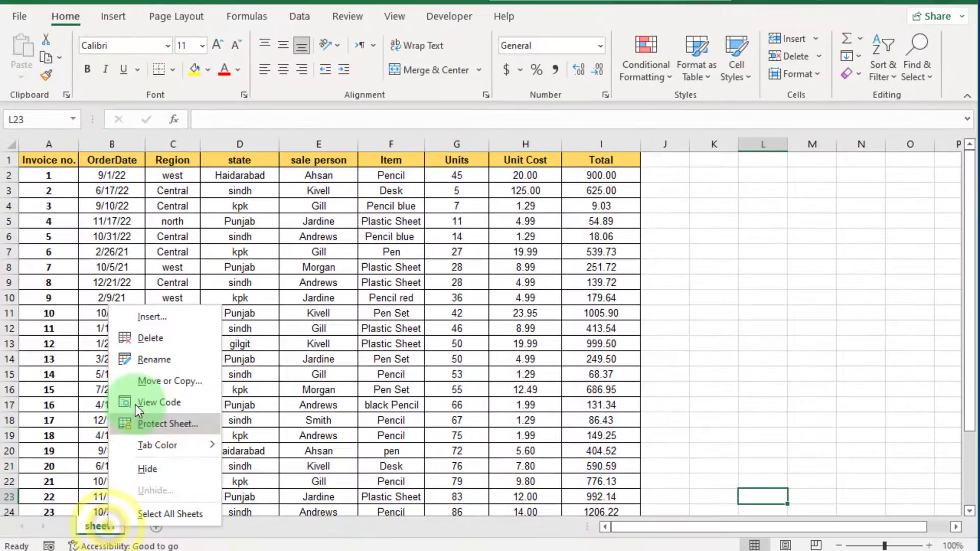
{"action": "left_click", "coordinate": [153, 363]}
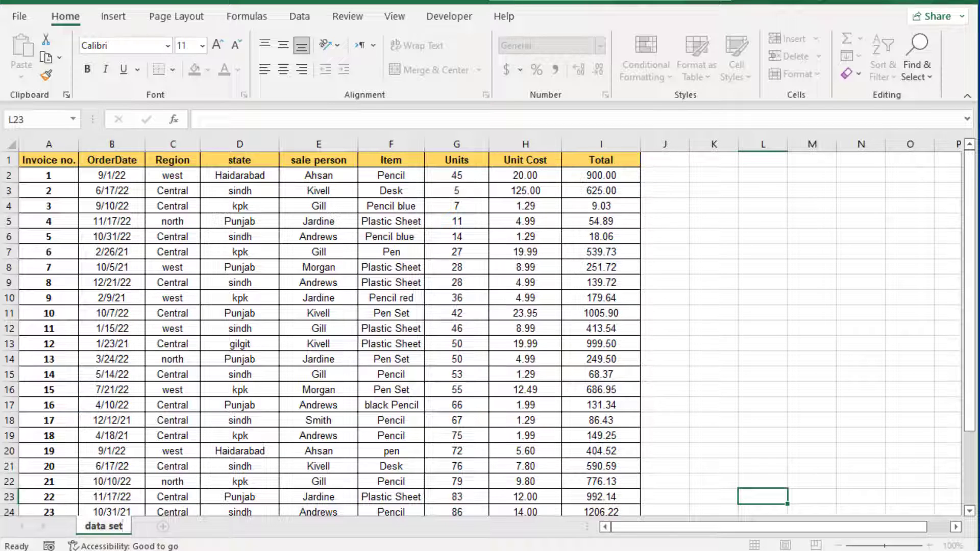
{"action": "left_click", "coordinate": [163, 526]}
{"action": "right_click", "coordinate": [160, 528]}
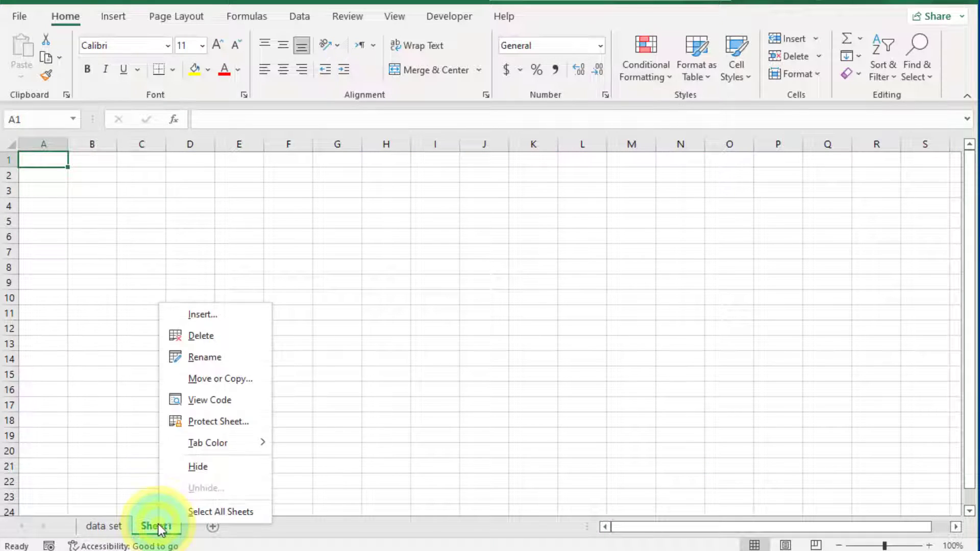
{"action": "left_click", "coordinate": [220, 358]}
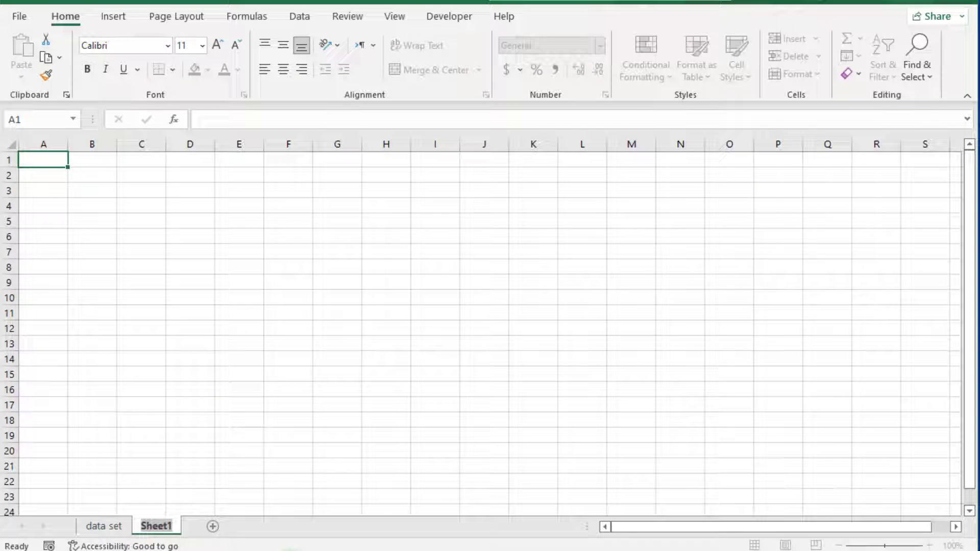
{"action": "type", "text": "west"}
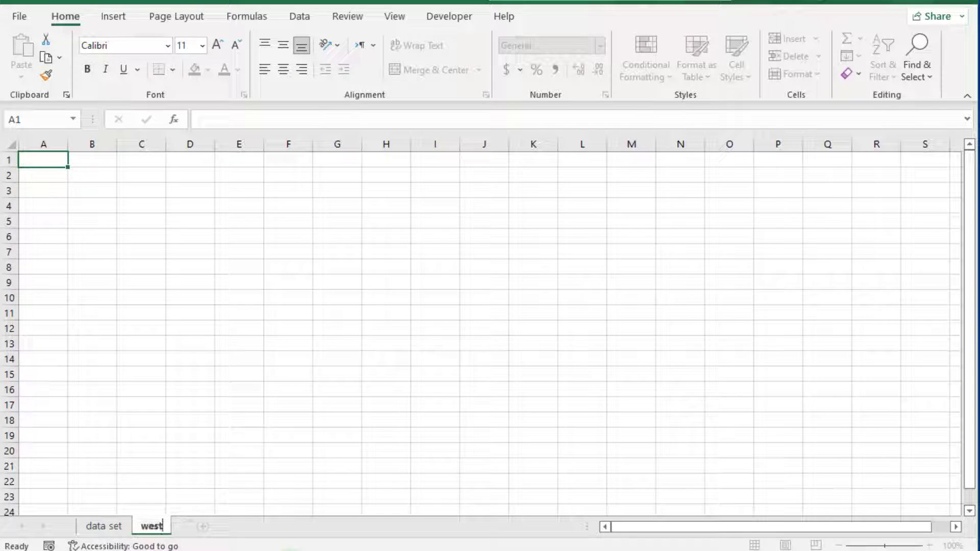
{"action": "left_click", "coordinate": [247, 475]}
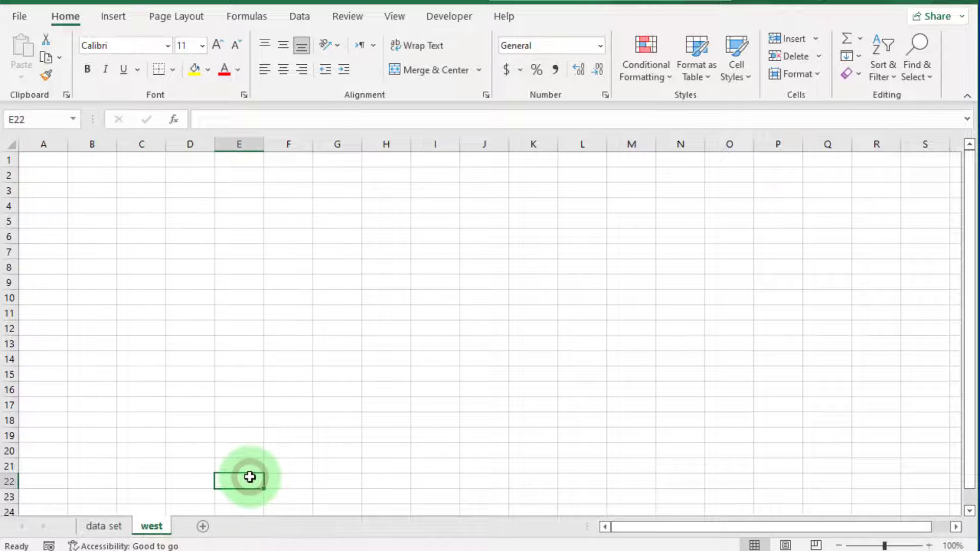
Copy the header row A1:I1 from the data set sheet to cell A1 of the west sheet.
{"action": "left_click", "coordinate": [108, 529]}
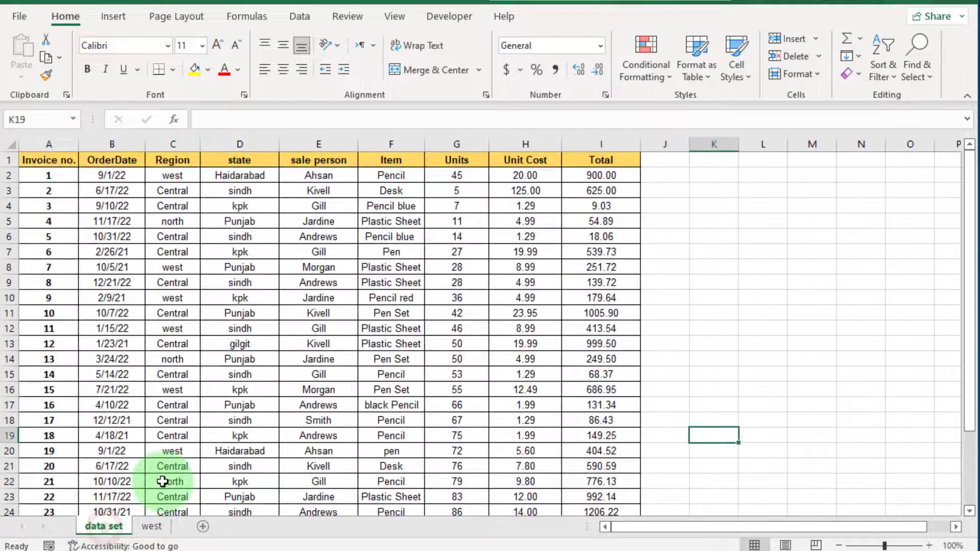
{"action": "left_click", "coordinate": [32, 161]}
{"action": "left_click_drag", "start_coordinate": [32, 161], "coordinate": [597, 159]}
{"action": "key", "text": "ctrl+c"}
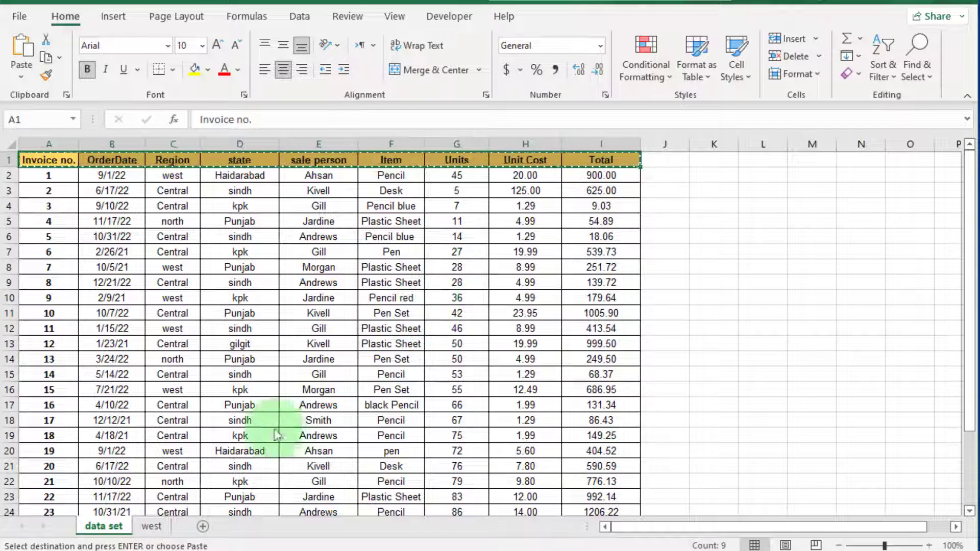
{"action": "left_click", "coordinate": [152, 527]}
{"action": "left_click", "coordinate": [39, 161]}
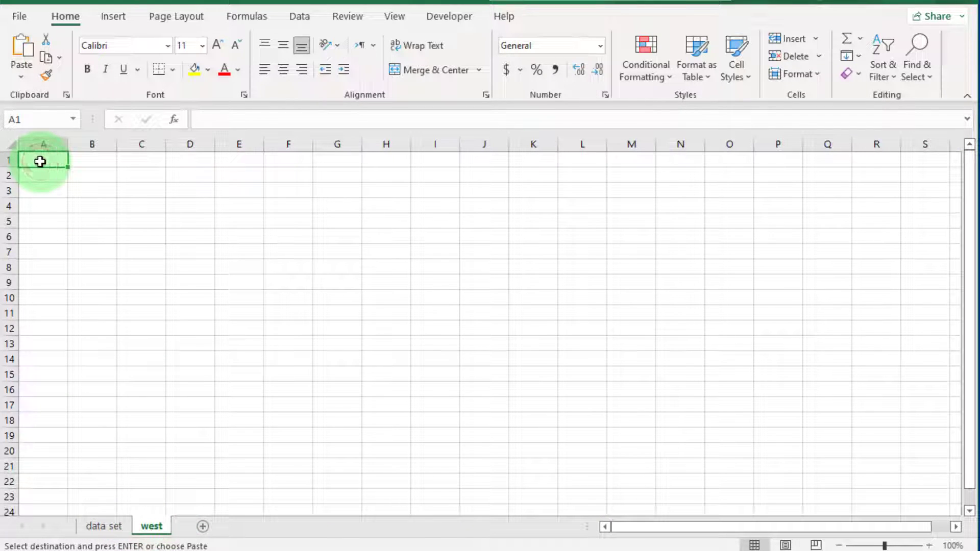
{"action": "key", "text": "ctrl+v"}
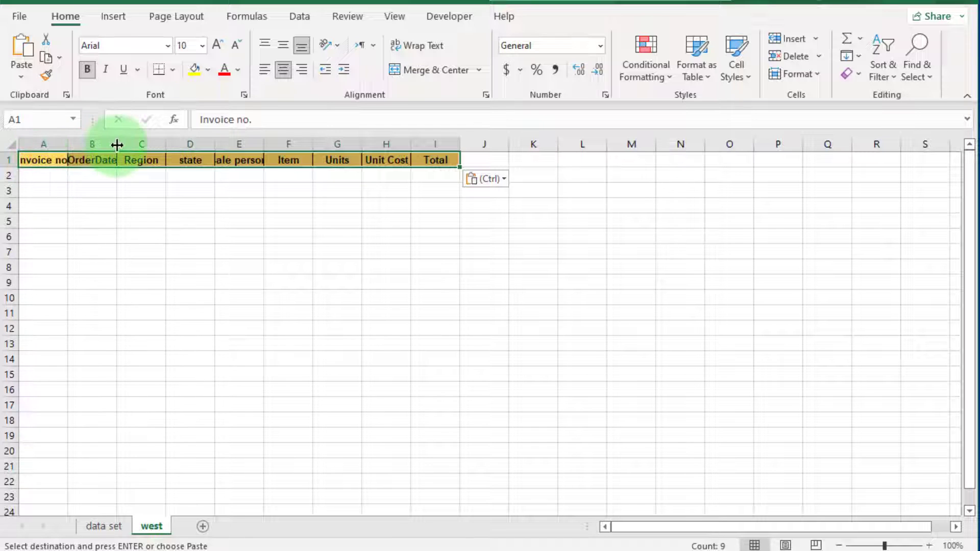
Widen columns A to I of the west sheet to one equal width that fits every header.
{"action": "left_click_drag", "start_coordinate": [116, 145], "coordinate": [122, 145]}
{"action": "double_click", "coordinate": [67, 145]}
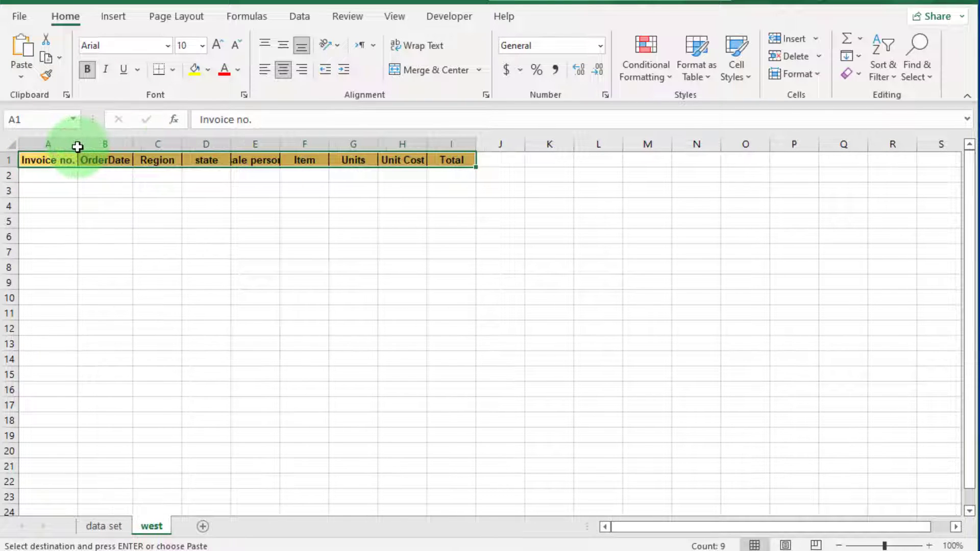
{"action": "left_click_drag", "start_coordinate": [280, 144], "coordinate": [290, 144]}
{"action": "left_click", "coordinate": [114, 212]}
{"action": "left_click_drag", "start_coordinate": [48, 145], "coordinate": [482, 182]}
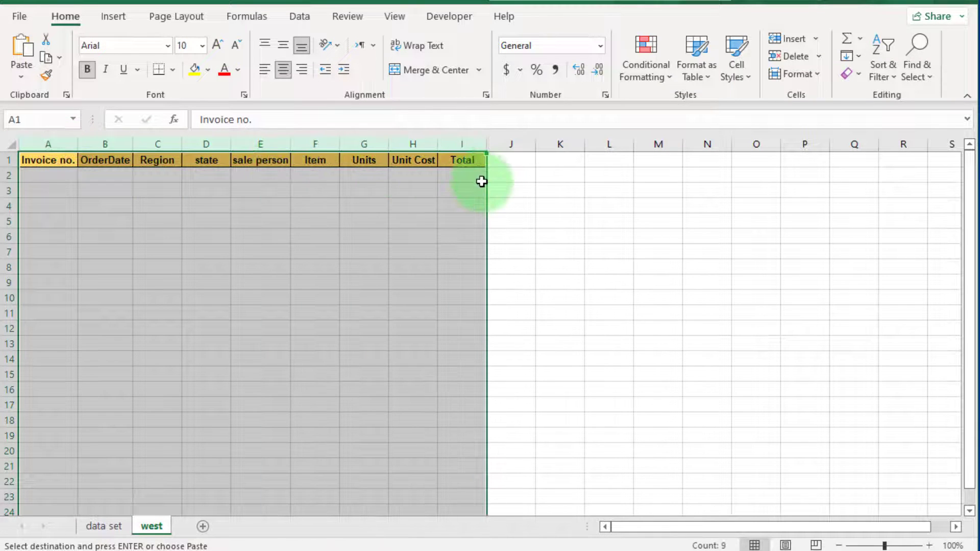
{"action": "left_click_drag", "start_coordinate": [291, 145], "coordinate": [301, 145]}
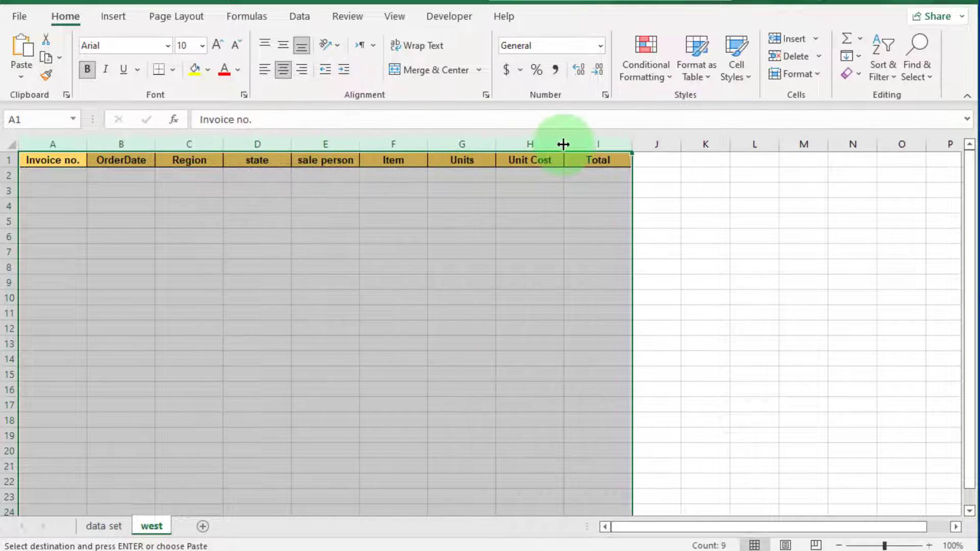
{"action": "left_click_drag", "start_coordinate": [564, 144], "coordinate": [557, 144]}
Copy the Region header to cell K1 and enter west beneath it in K2.
{"action": "left_click", "coordinate": [192, 165]}
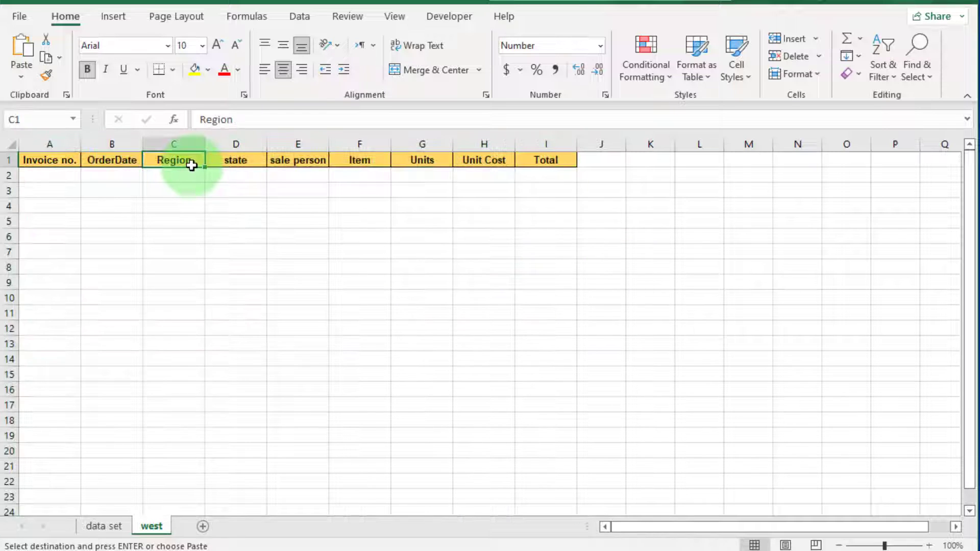
{"action": "key", "text": "ctrl+c"}
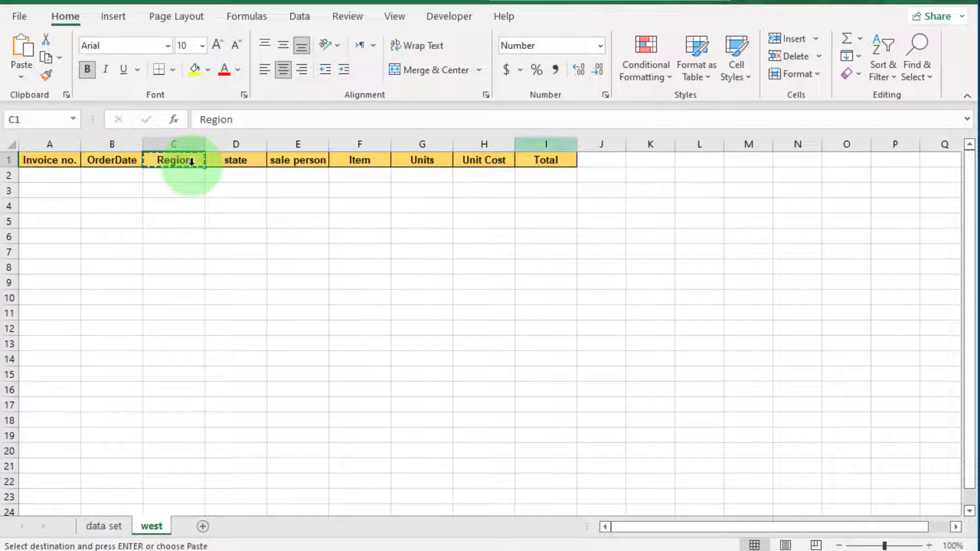
{"action": "left_click", "coordinate": [660, 160]}
{"action": "key", "text": "ctrl+v"}
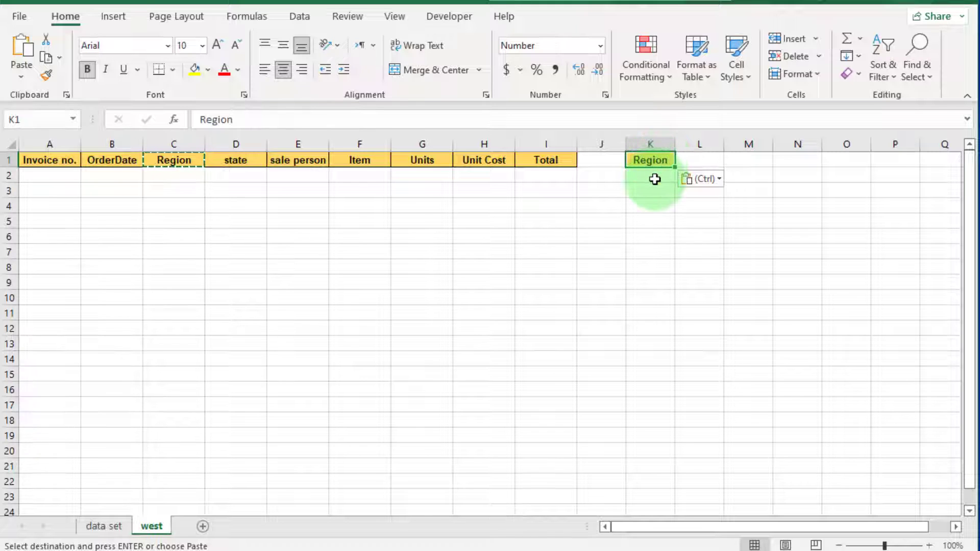
{"action": "left_click", "coordinate": [655, 178]}
{"action": "type", "text": "w"}
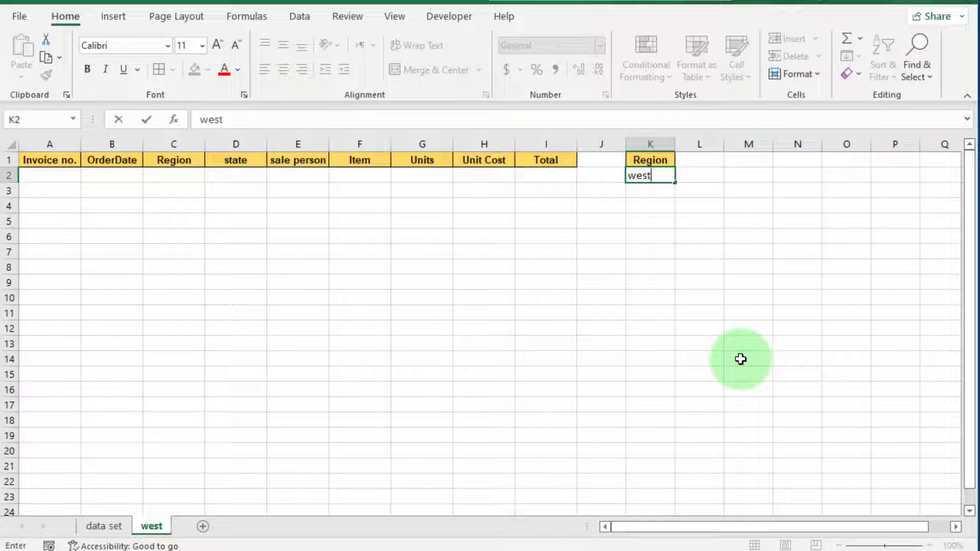
{"action": "type", "text": "est"}
{"action": "key", "text": "Return"}
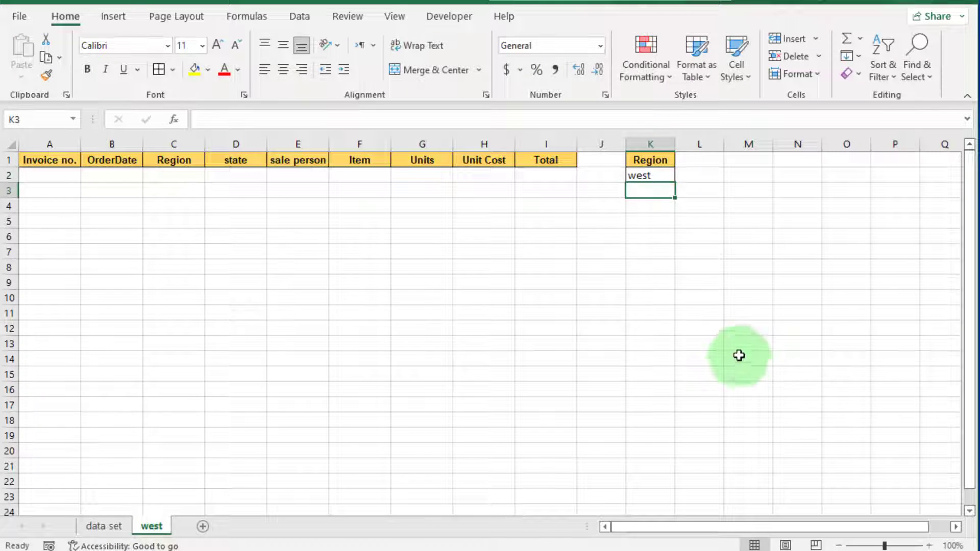
Center the region value in K2 and apply the Output cell style to it.
{"action": "left_click", "coordinate": [662, 177]}
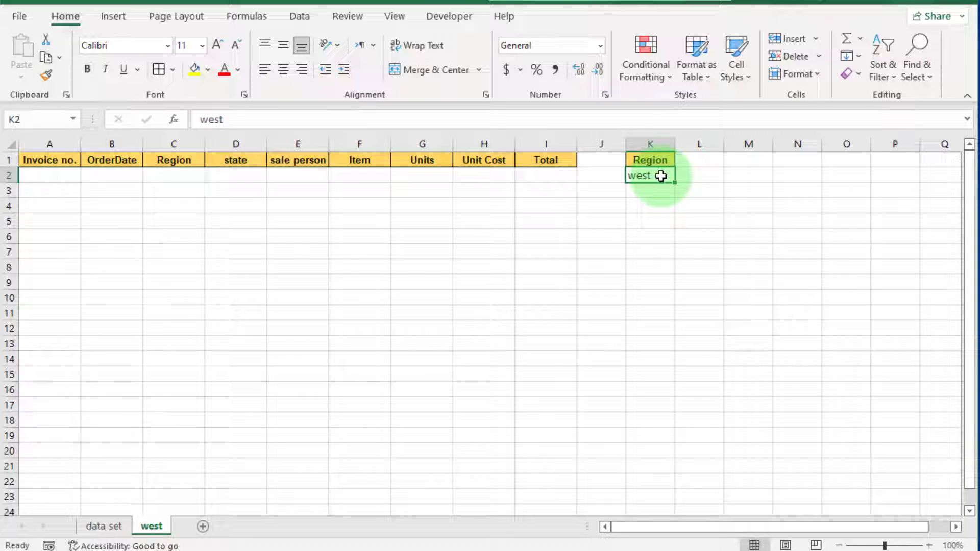
{"action": "left_click", "coordinate": [284, 69]}
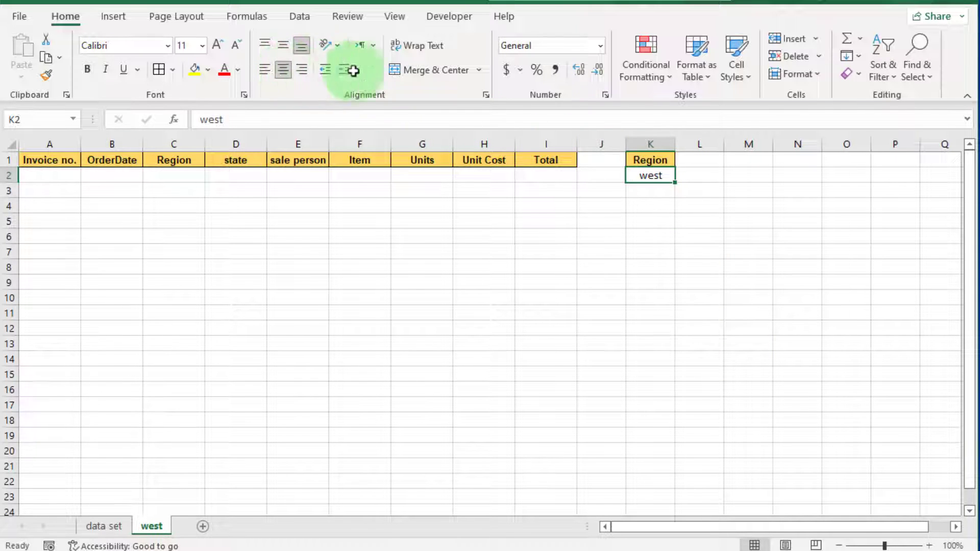
{"action": "left_click", "coordinate": [743, 78]}
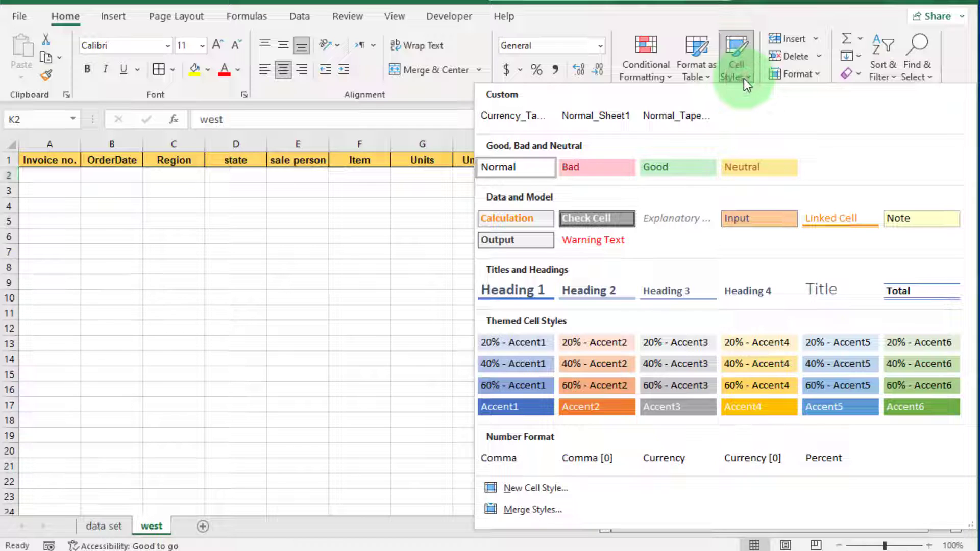
{"action": "left_click", "coordinate": [518, 240]}
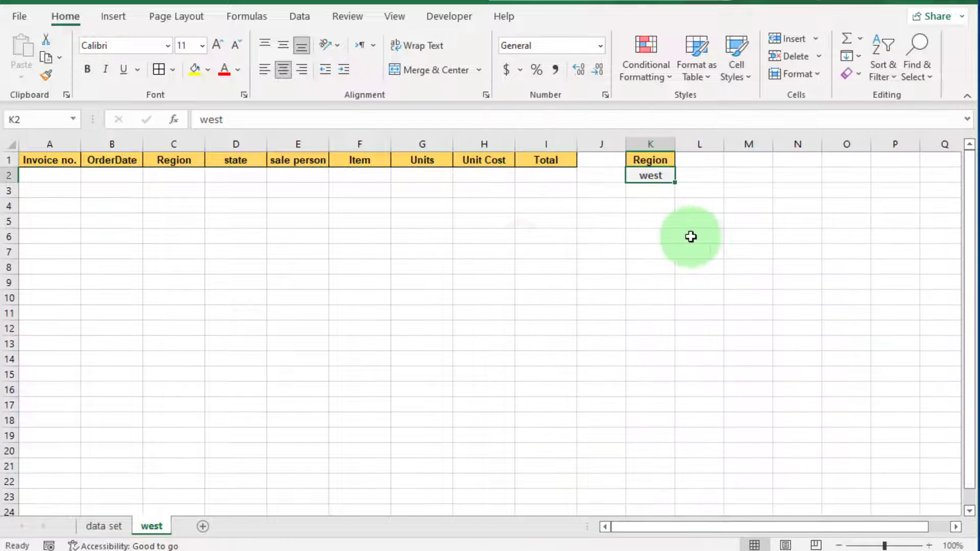
Insert an empty column before the Invoice no. column on the west sheet.
{"action": "left_click", "coordinate": [690, 237]}
{"action": "key", "text": "ctrl+Home"}
{"action": "left_click", "coordinate": [27, 144]}
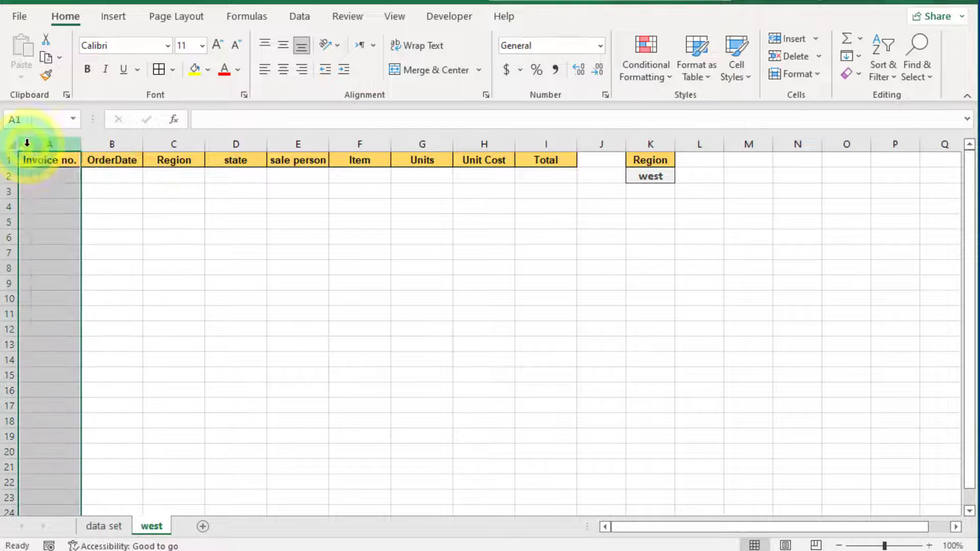
{"action": "right_click", "coordinate": [28, 145]}
{"action": "left_click", "coordinate": [72, 299]}
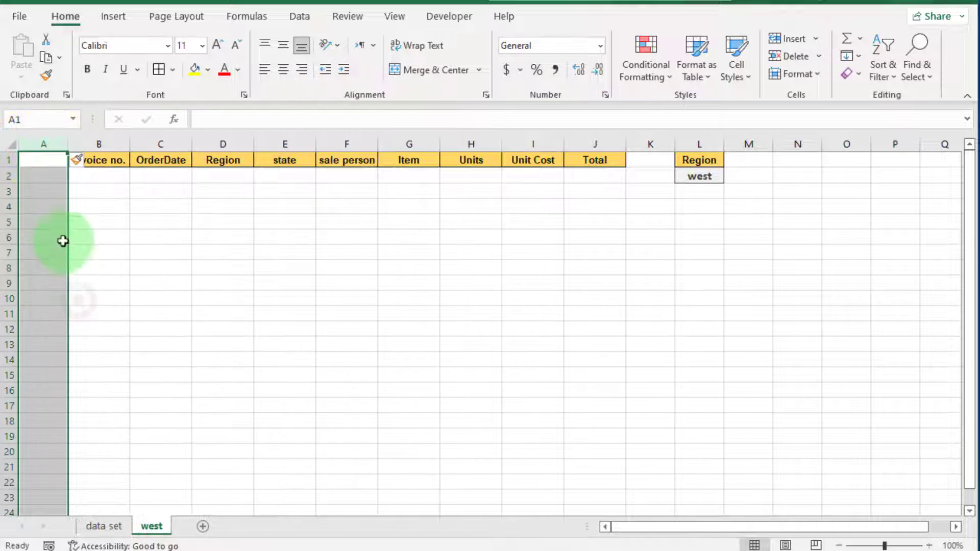
Enter Helper as the header of the empty first column in A1 of the west sheet.
{"action": "left_click", "coordinate": [43, 159]}
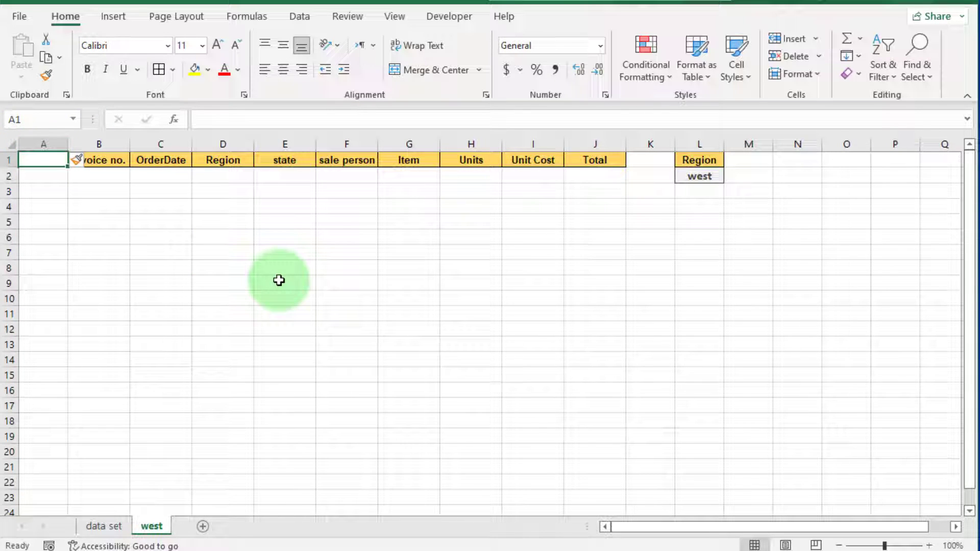
{"action": "type", "text": "h"}
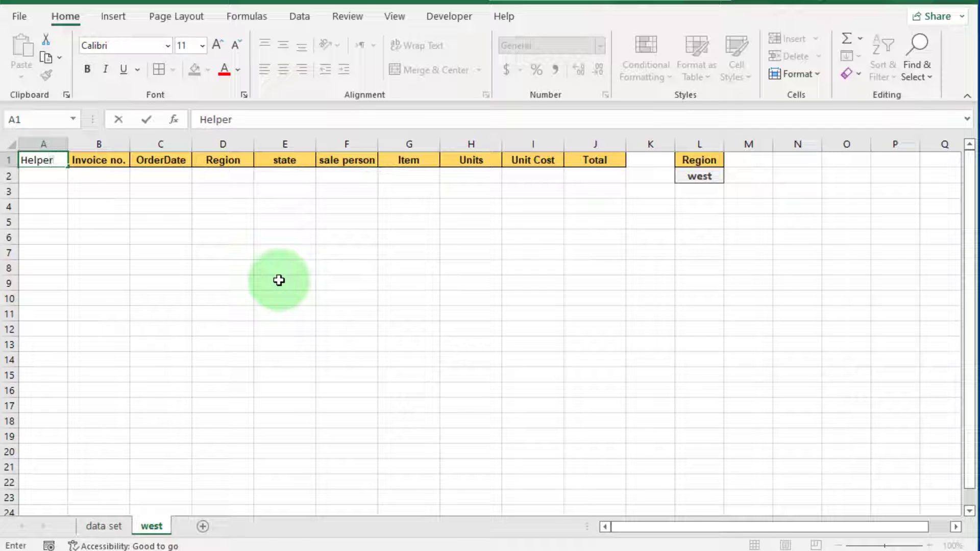
{"action": "key", "text": "Return"}
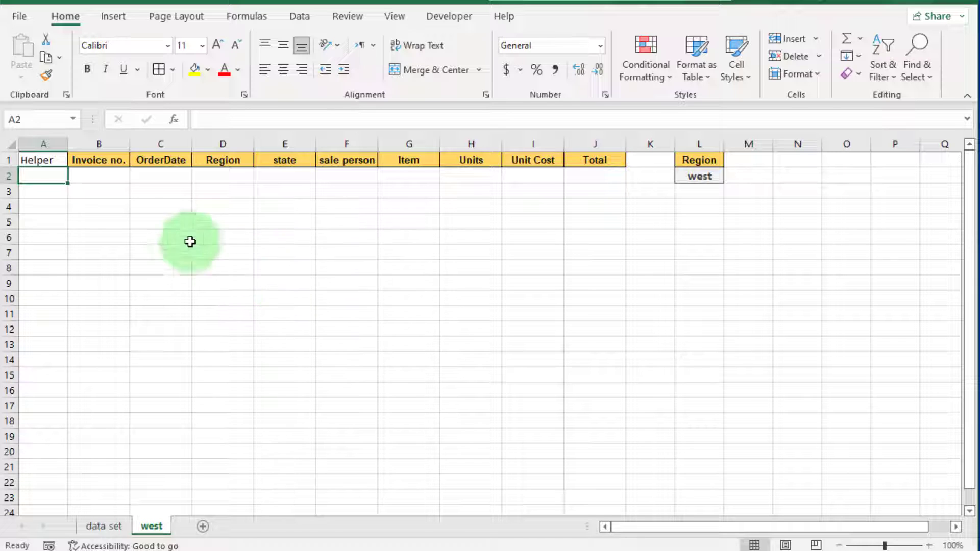
Start an IF formula in A2 of the west sheet, testing whether $L$2 equals cell C2 of the data set sheet.
{"action": "type", "text": "="}
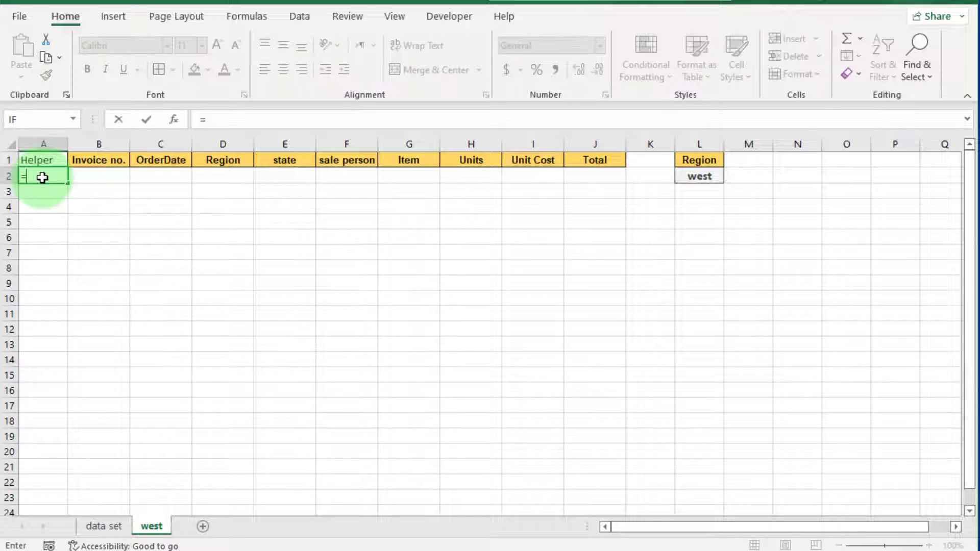
{"action": "type", "text": "if"}
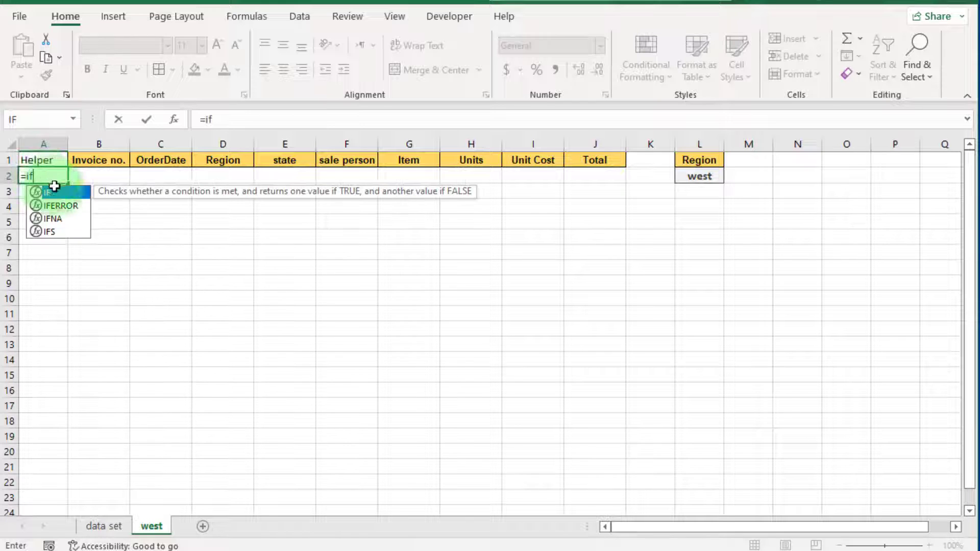
{"action": "double_click", "coordinate": [65, 194]}
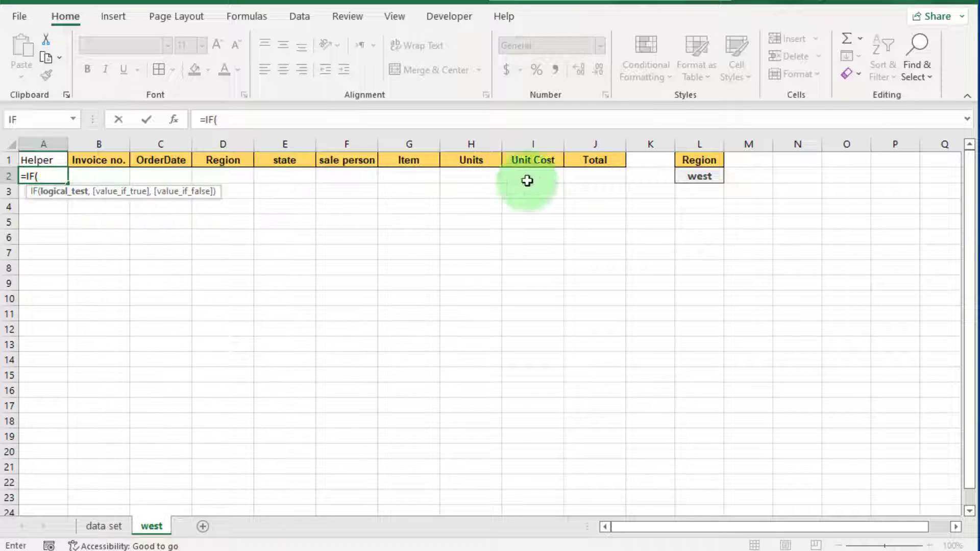
{"action": "left_click", "coordinate": [695, 176]}
{"action": "key", "text": "F4"}
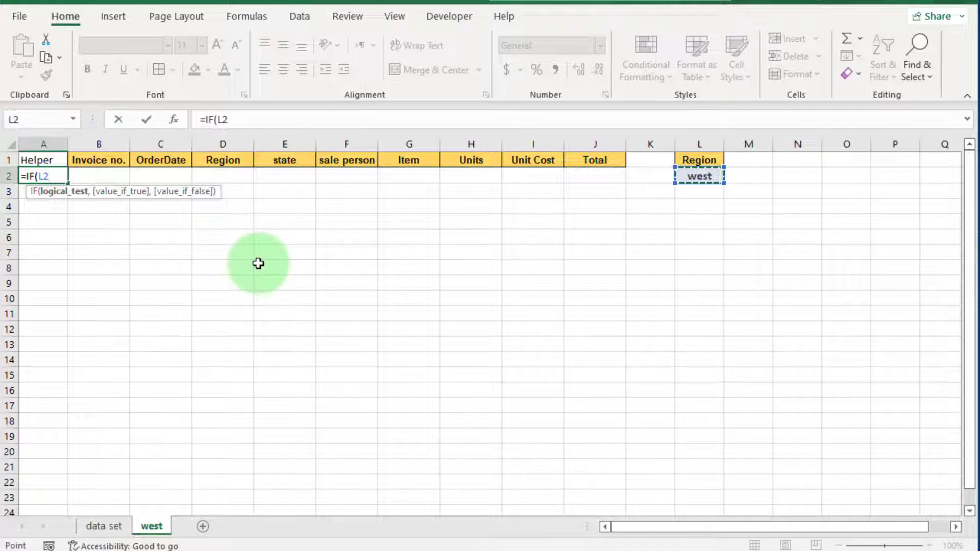
{"action": "key", "text": "F4"}
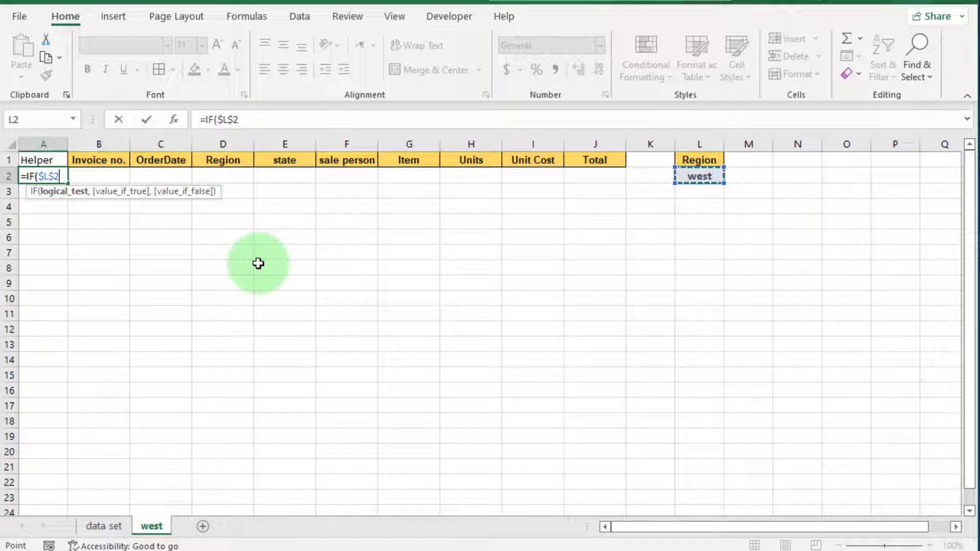
{"action": "type", "text": "="}
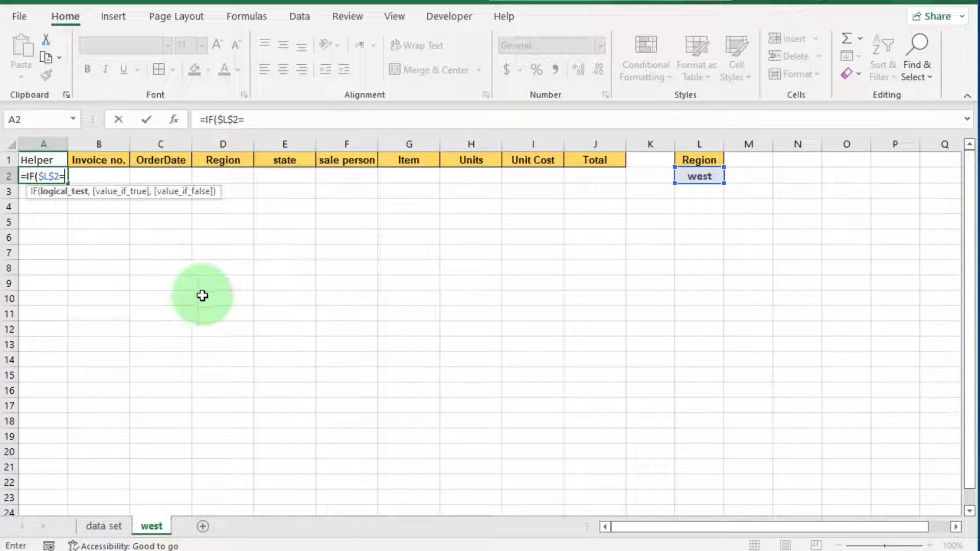
{"action": "left_click", "coordinate": [105, 526]}
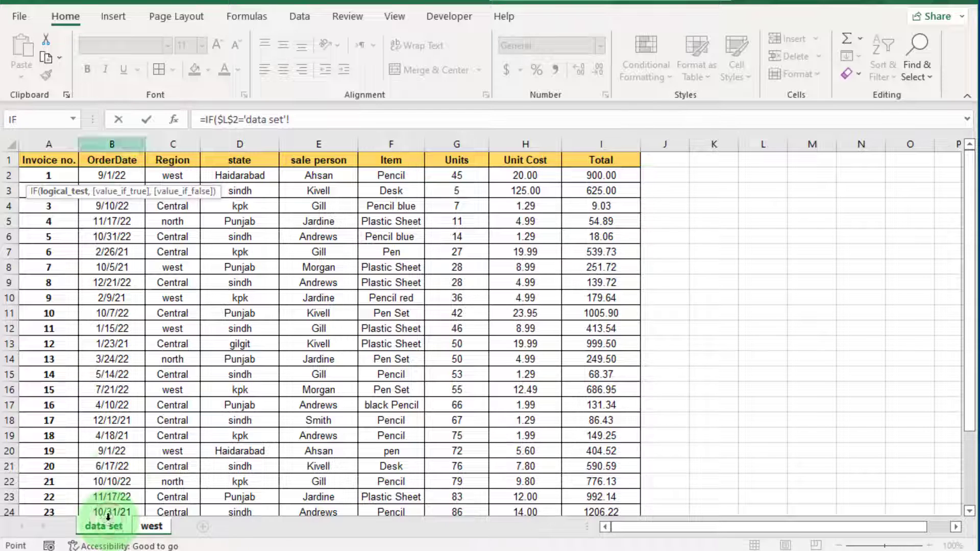
{"action": "left_click", "coordinate": [180, 177]}
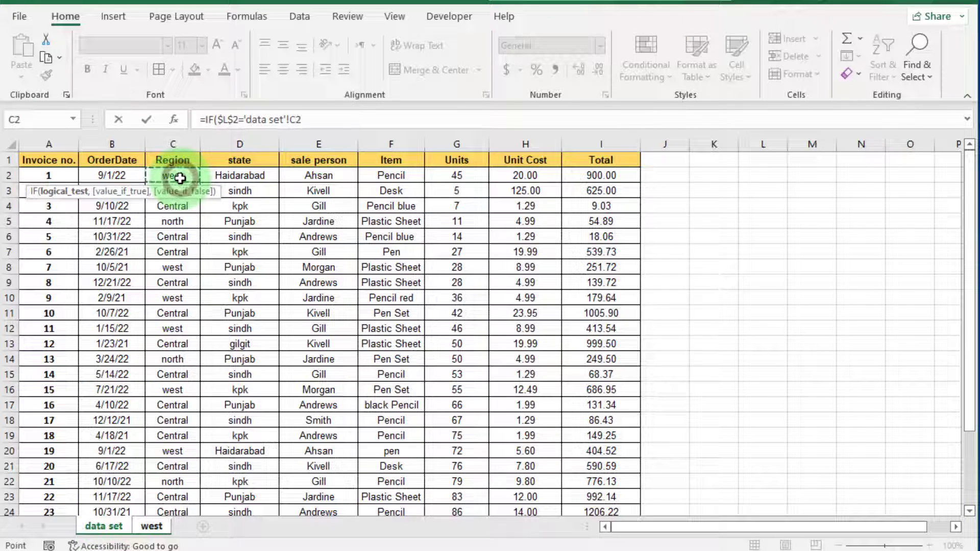
Complete the IF formula to return 'data set'!A2 when the test is true and an empty string "" otherwise.
{"action": "type", "text": ","}
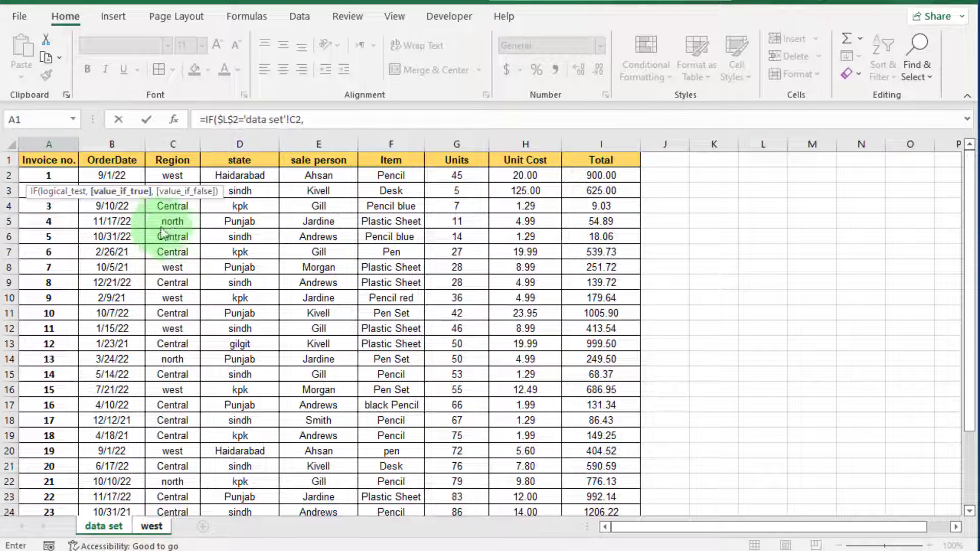
{"action": "left_click", "coordinate": [48, 175]}
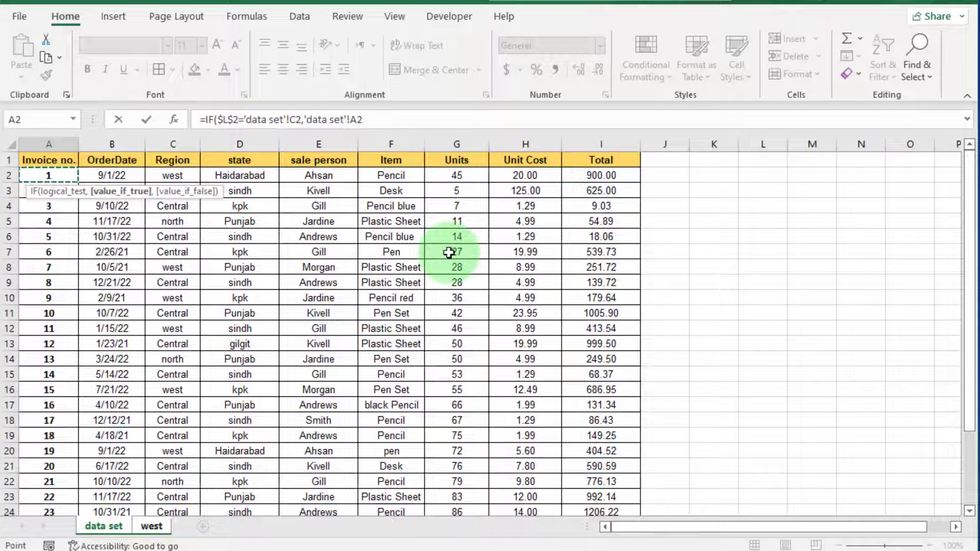
{"action": "type", "text": ","}
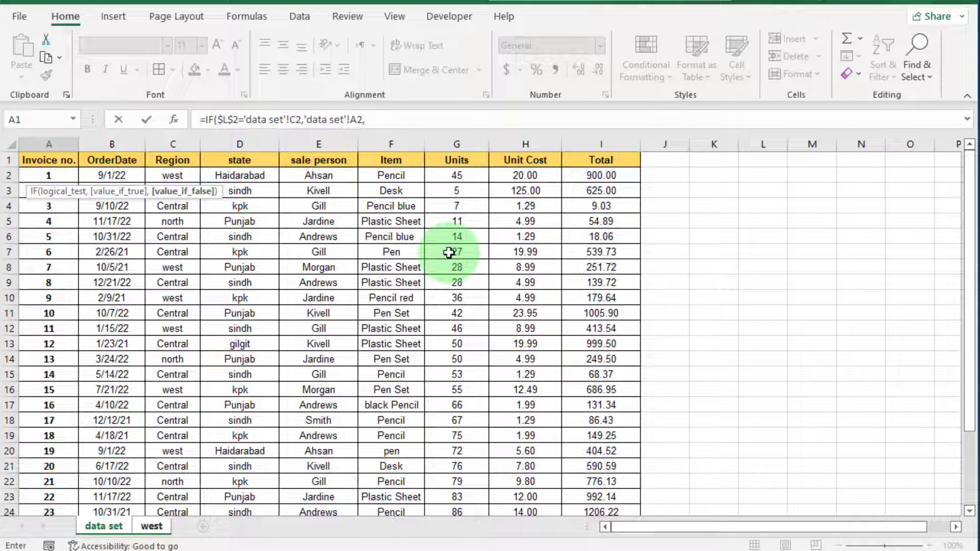
{"action": "type", "text": "\"\")"}
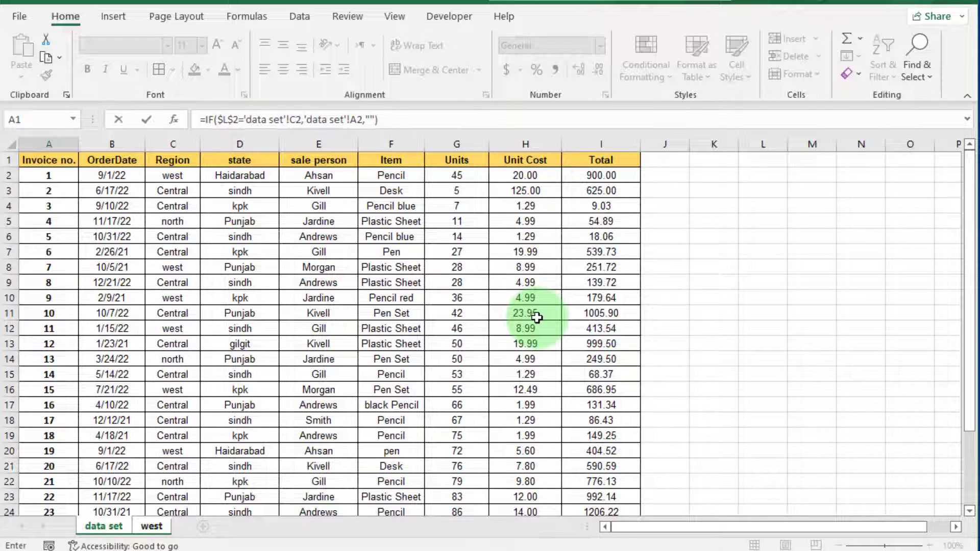
{"action": "key", "text": "Return"}
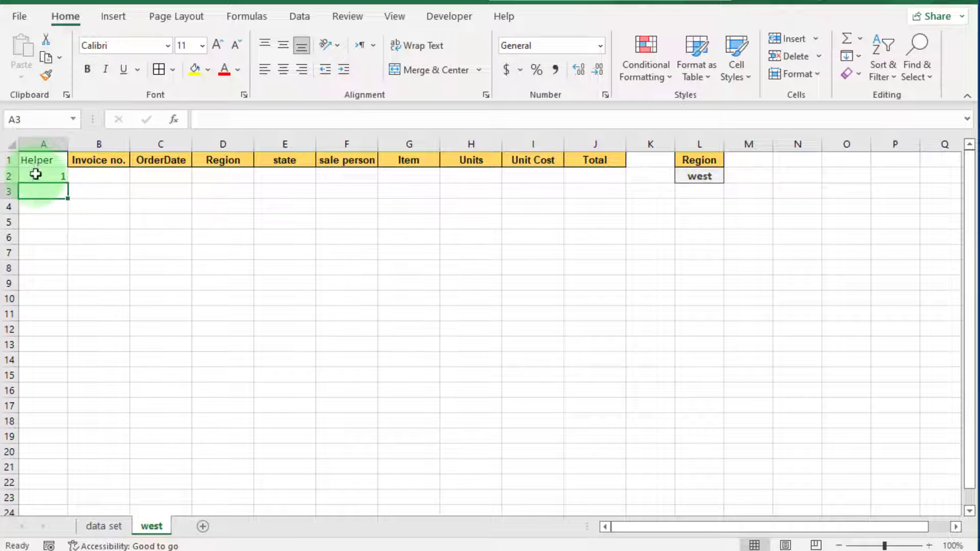
Fill the Helper formula from A2 down through A50.
{"action": "left_click", "coordinate": [35, 176]}
{"action": "left_click_drag", "start_coordinate": [68, 185], "coordinate": [60, 271]}
{"action": "scroll", "coordinate": [184, 368], "scroll_direction": "up", "scroll_amount": 14}
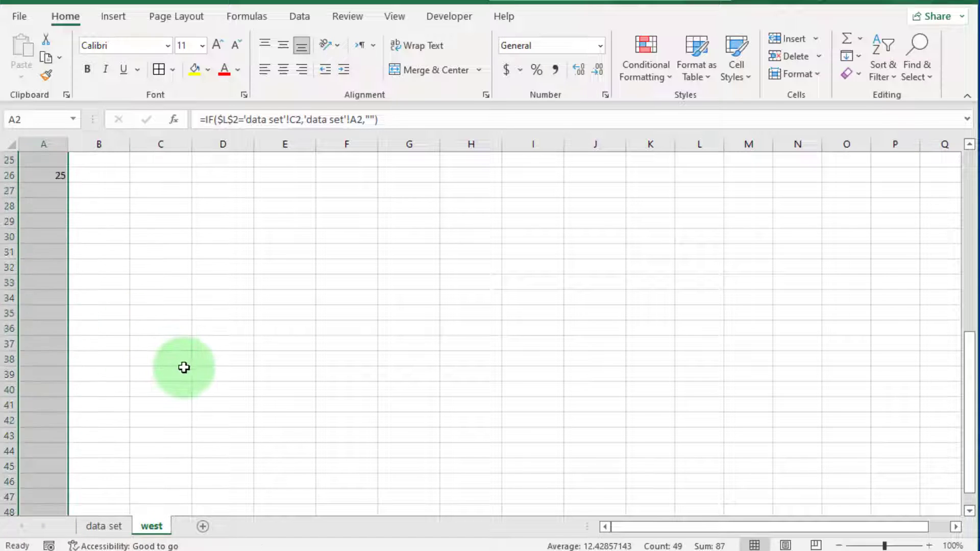
Examine which rows of the filled Helper column hold an invoice number and which are blank.
{"action": "scroll", "coordinate": [184, 368], "scroll_direction": "down", "scroll_amount": 3}
{"action": "scroll", "coordinate": [183, 367], "scroll_direction": "up", "scroll_amount": 2}
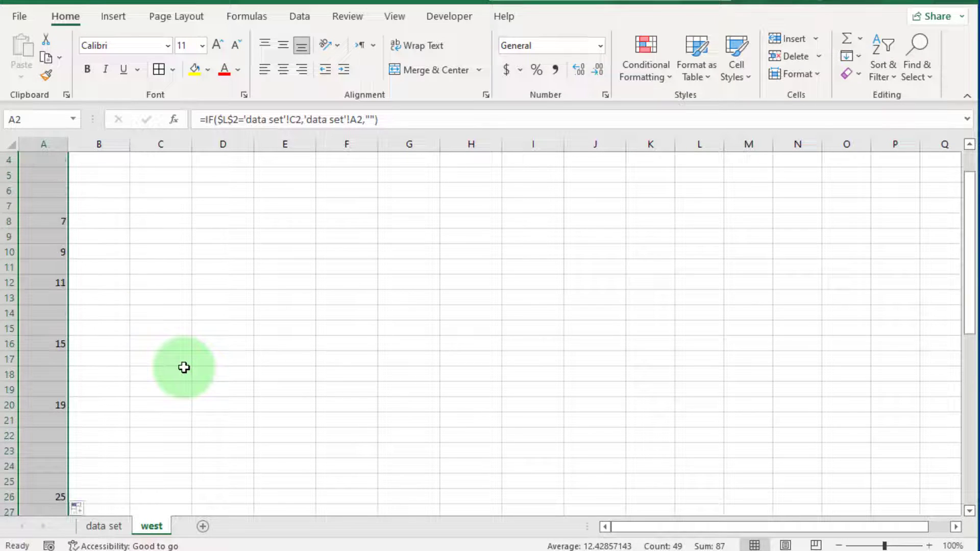
{"action": "scroll", "coordinate": [184, 368], "scroll_direction": "up", "scroll_amount": 1}
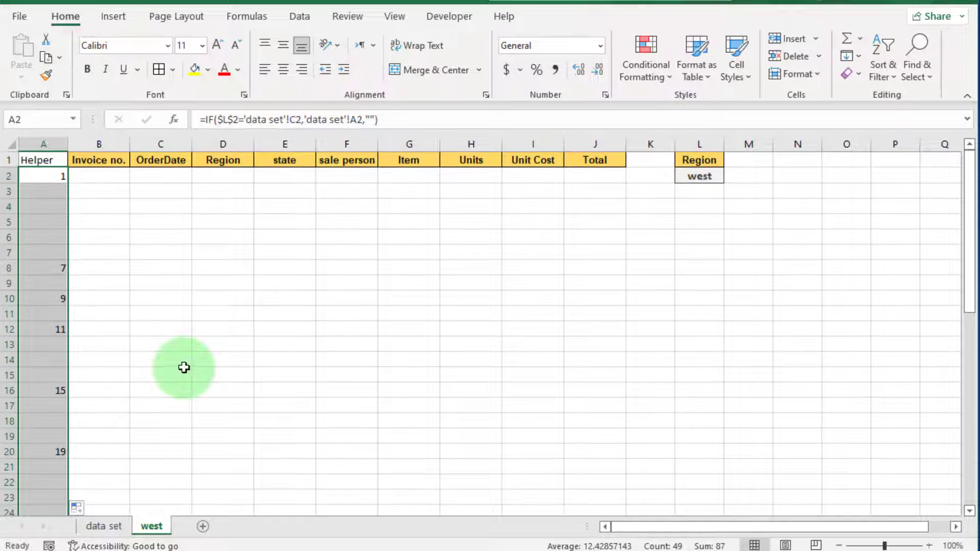
{"action": "scroll", "coordinate": [71, 410], "scroll_direction": "down", "scroll_amount": 2}
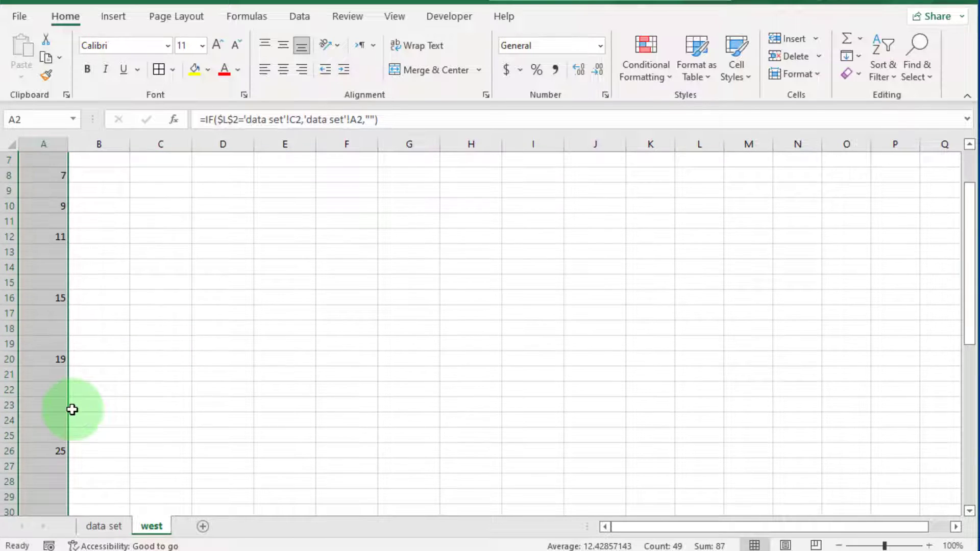
{"action": "scroll", "coordinate": [72, 410], "scroll_direction": "up", "scroll_amount": 2}
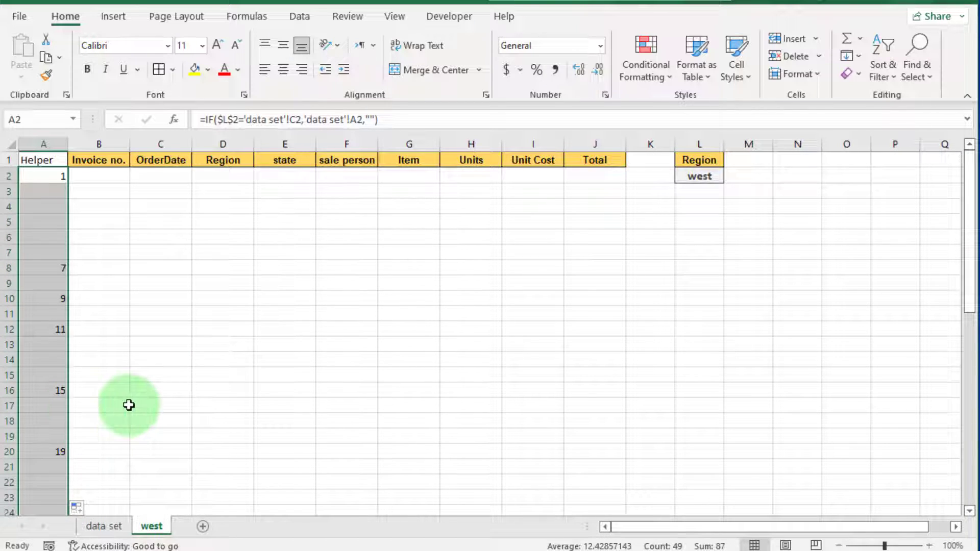
{"action": "left_click", "coordinate": [121, 235]}
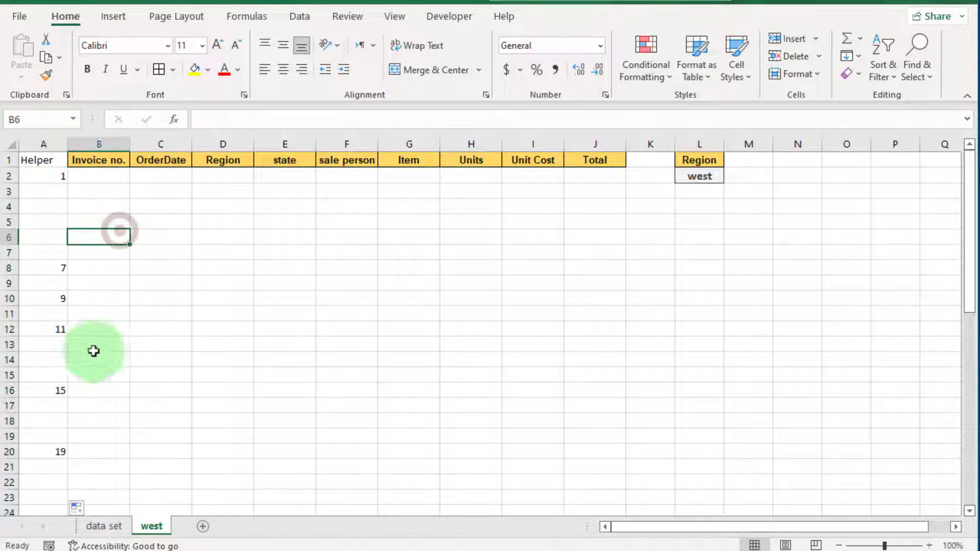
{"action": "scroll", "coordinate": [68, 470], "scroll_direction": "down", "scroll_amount": 4}
{"action": "scroll", "coordinate": [33, 420], "scroll_direction": "up", "scroll_amount": 4}
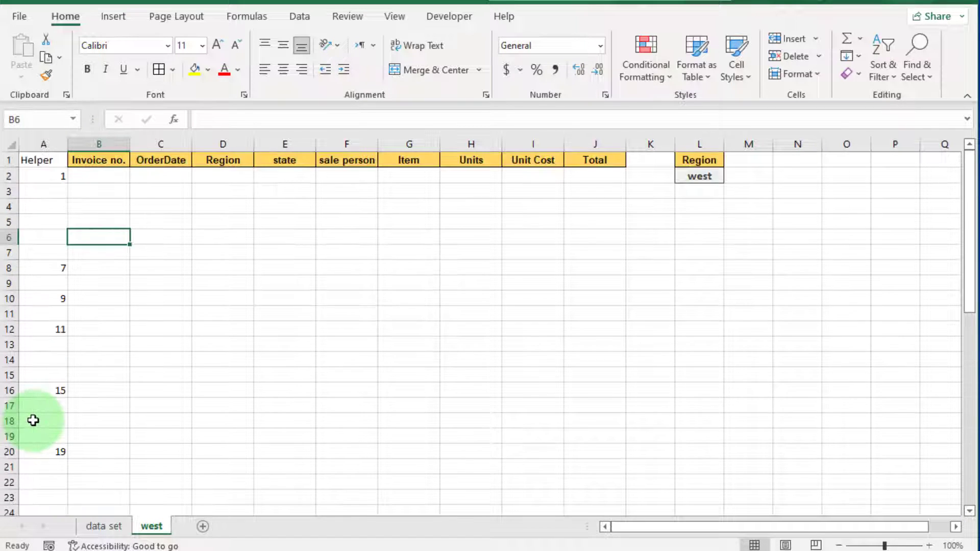
Start a SMALL formula in B2 under Invoice no. with the absolute range $A$2:$A$50 as its array.
{"action": "left_click", "coordinate": [103, 178]}
{"action": "type", "text": "="}
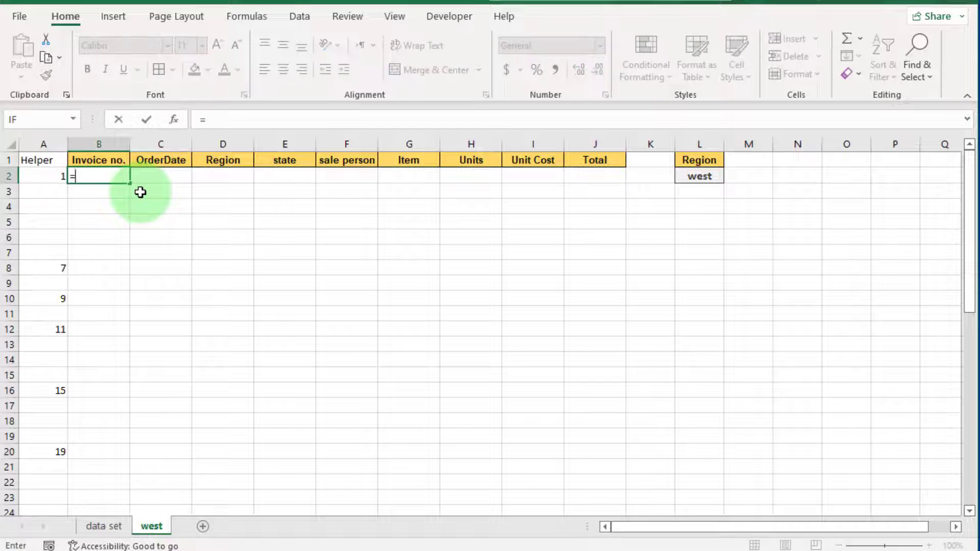
{"action": "type", "text": "sma"}
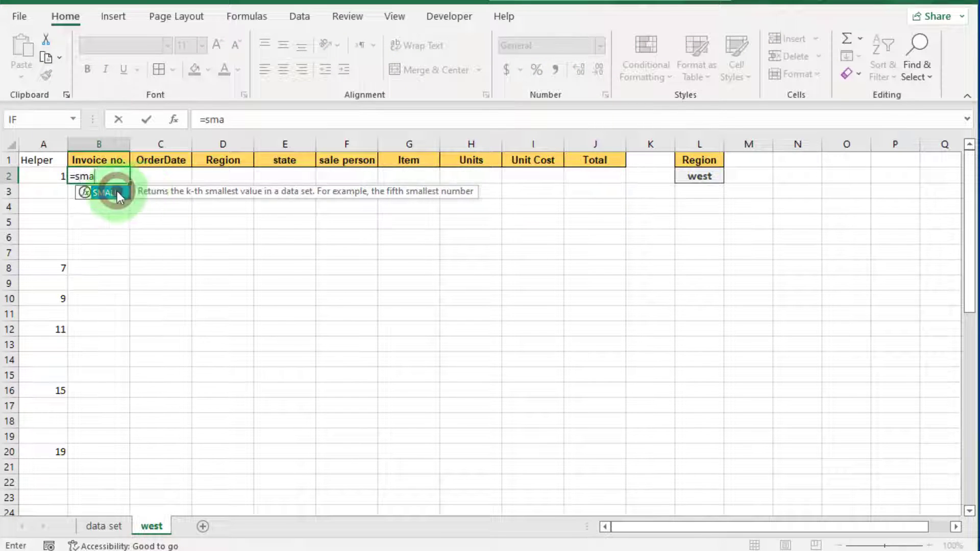
{"action": "double_click", "coordinate": [108, 190]}
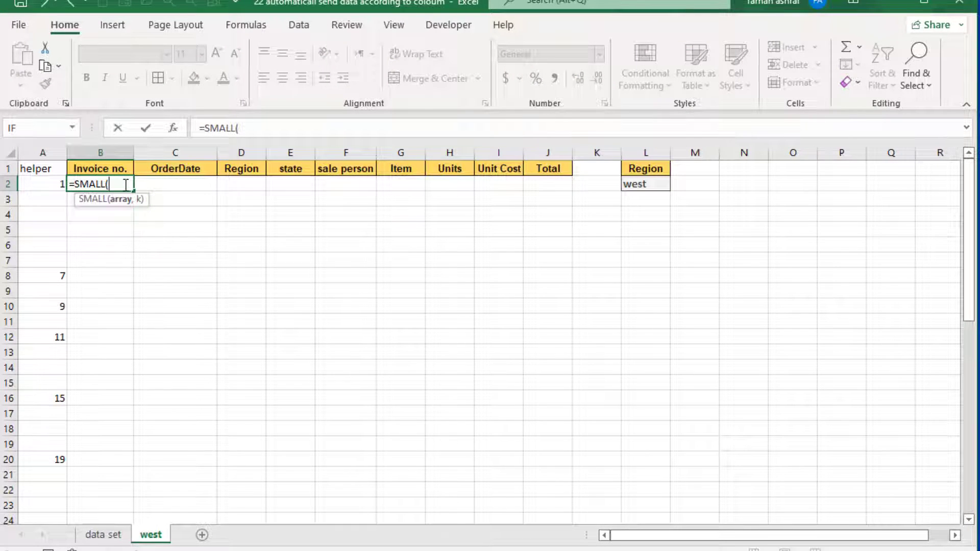
{"action": "type", "text": "A2"}
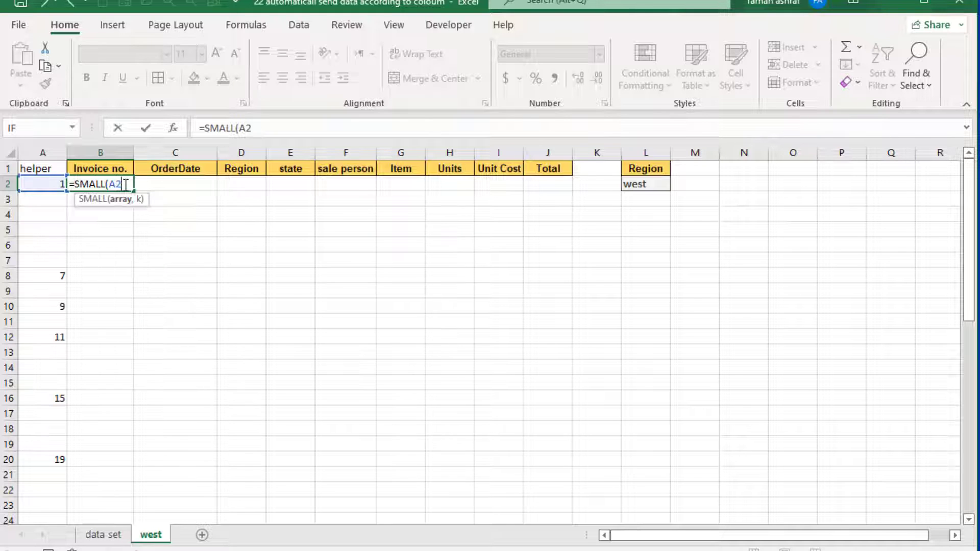
{"action": "type", "text": ":A"}
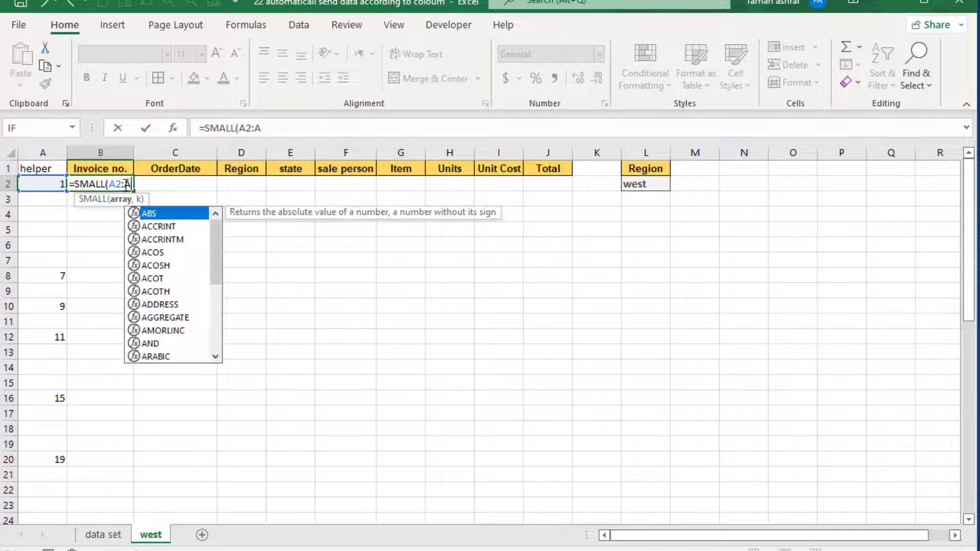
{"action": "type", "text": "5"}
{"action": "type", "text": "0"}
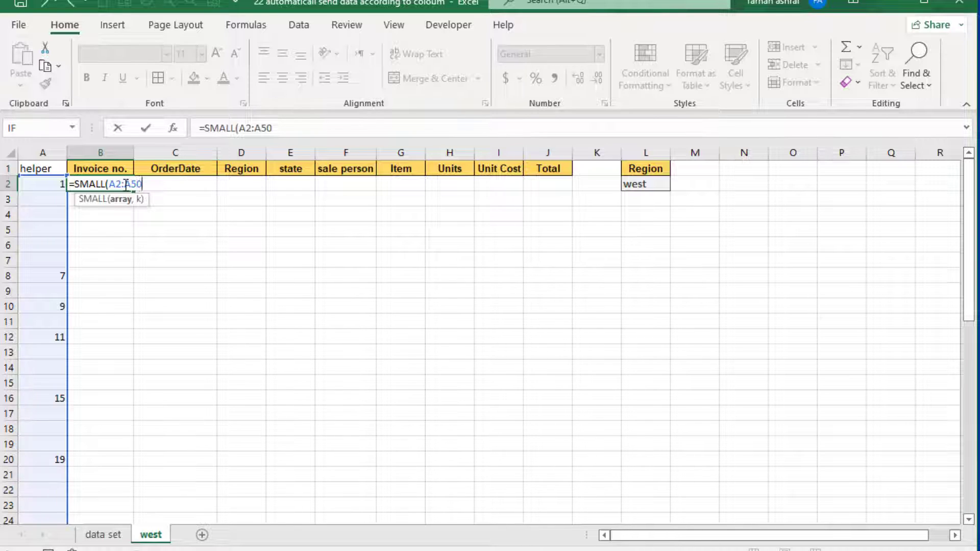
{"action": "key", "text": "F4"}
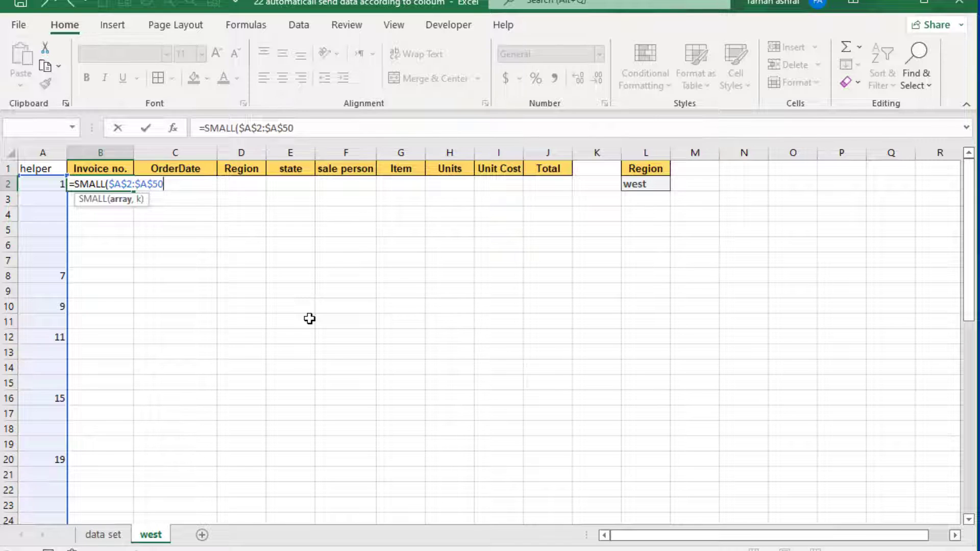
Complete the SMALL formula in B2 with ROWS($B$2:B2) as its k argument.
{"action": "type", "text": ",row"}
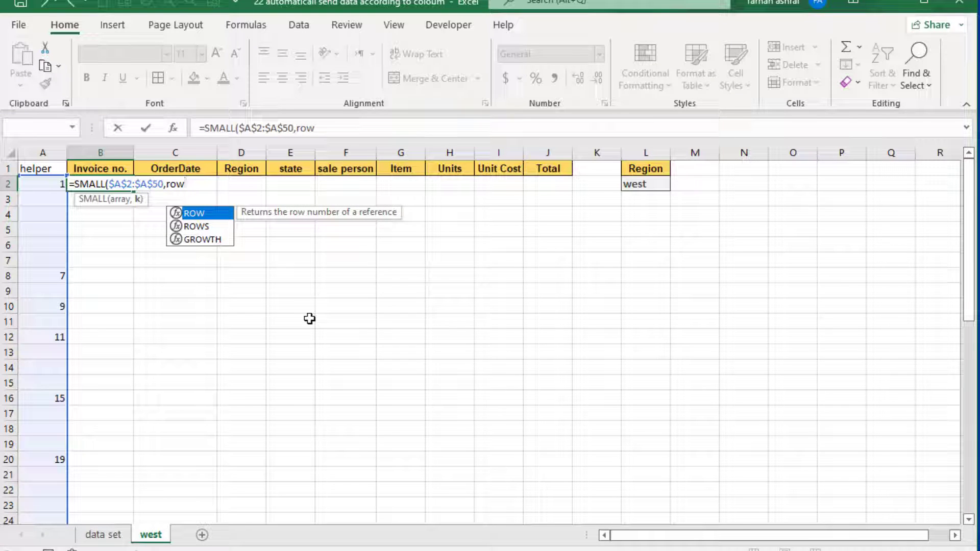
{"action": "double_click", "coordinate": [207, 226]}
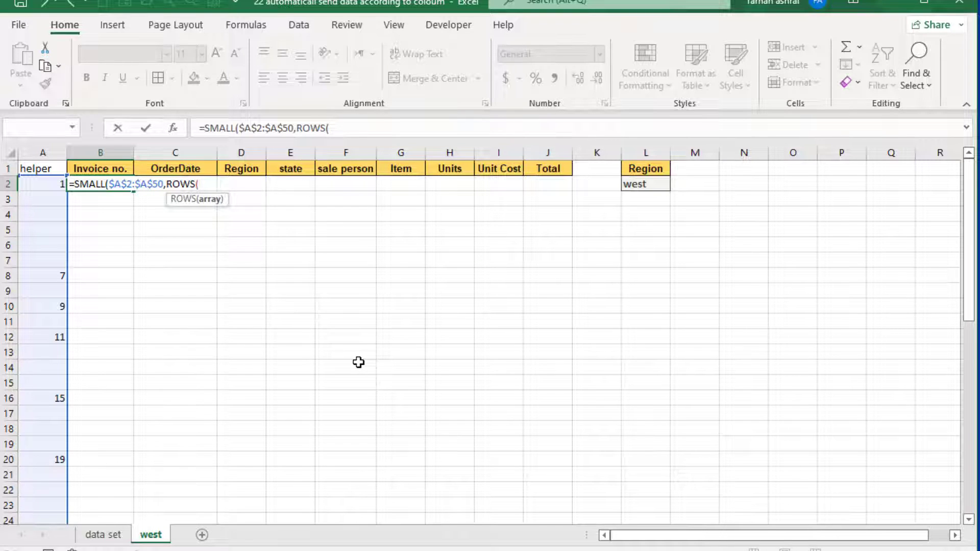
{"action": "type", "text": "b"}
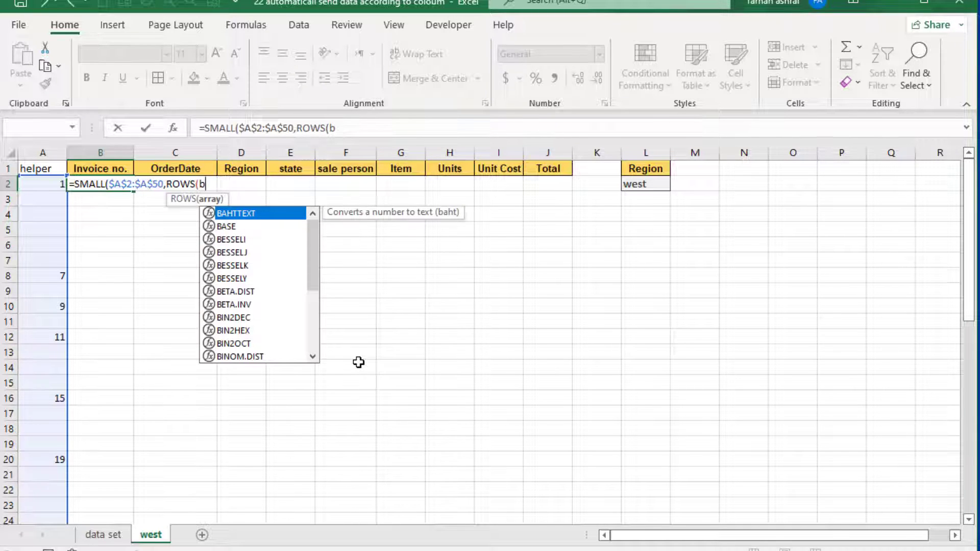
{"action": "key", "text": "BackSpace"}
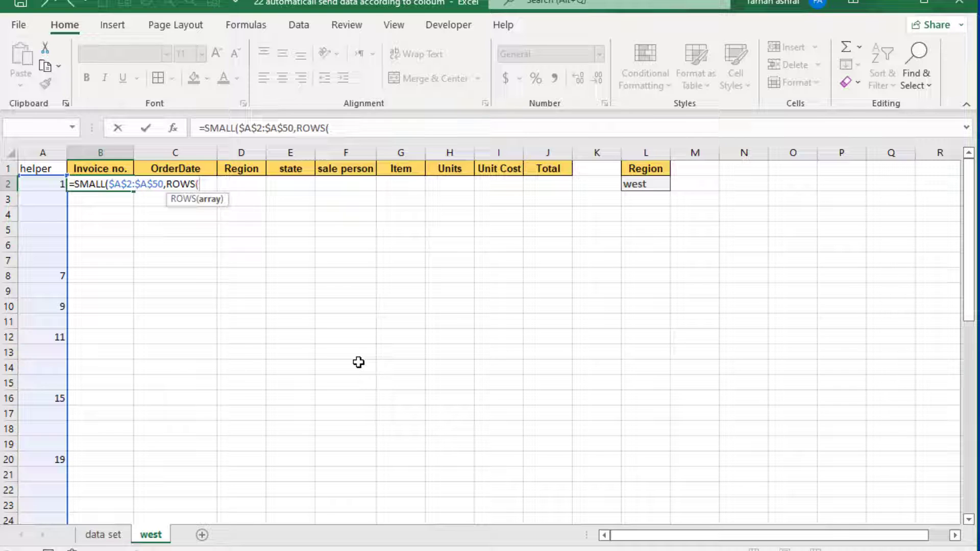
{"action": "type", "text": "B"}
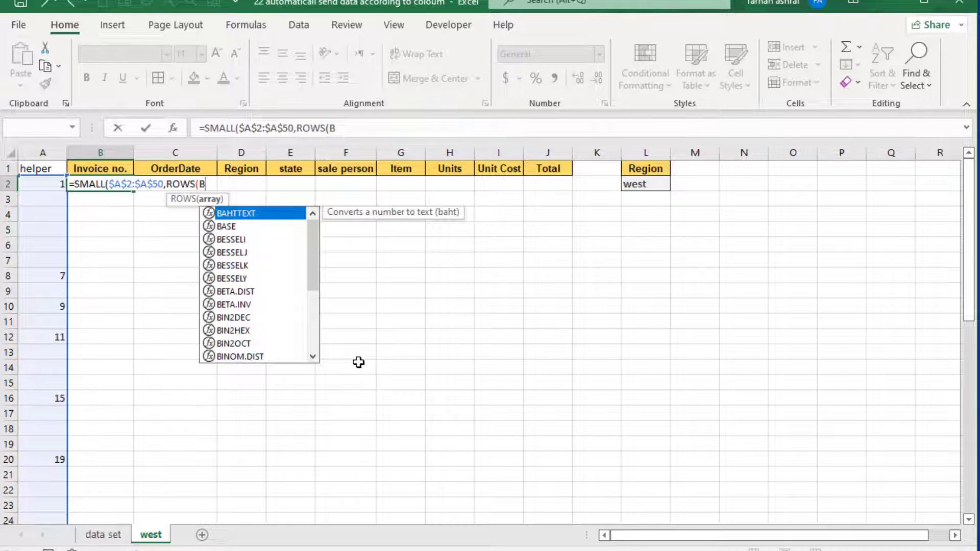
{"action": "type", "text": "2"}
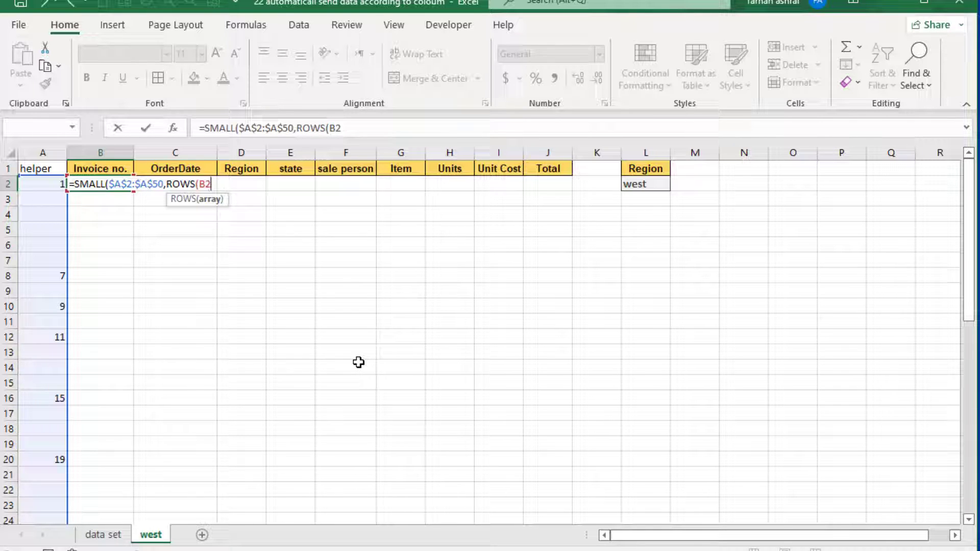
{"action": "key", "text": "F4"}
{"action": "type", "text": "B$2:B"}
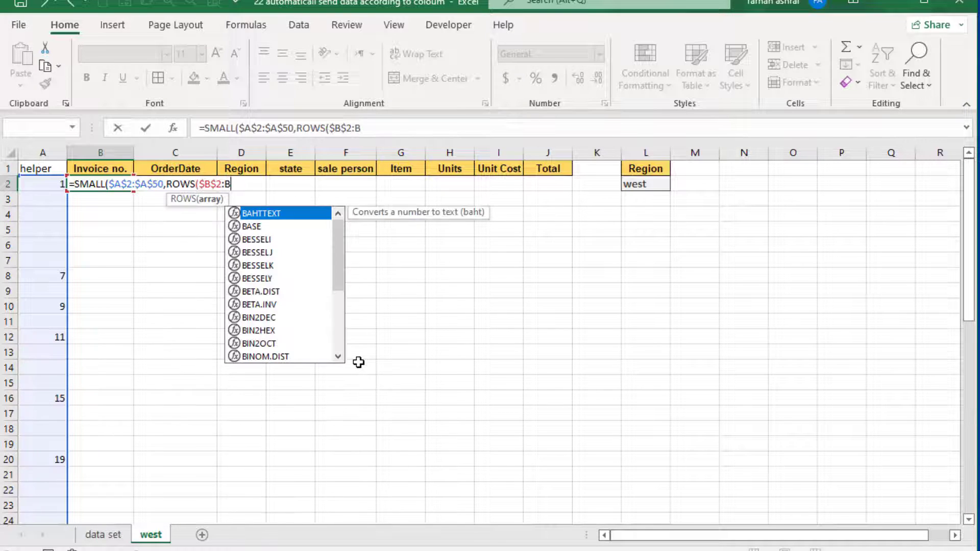
{"action": "type", "text": "2"}
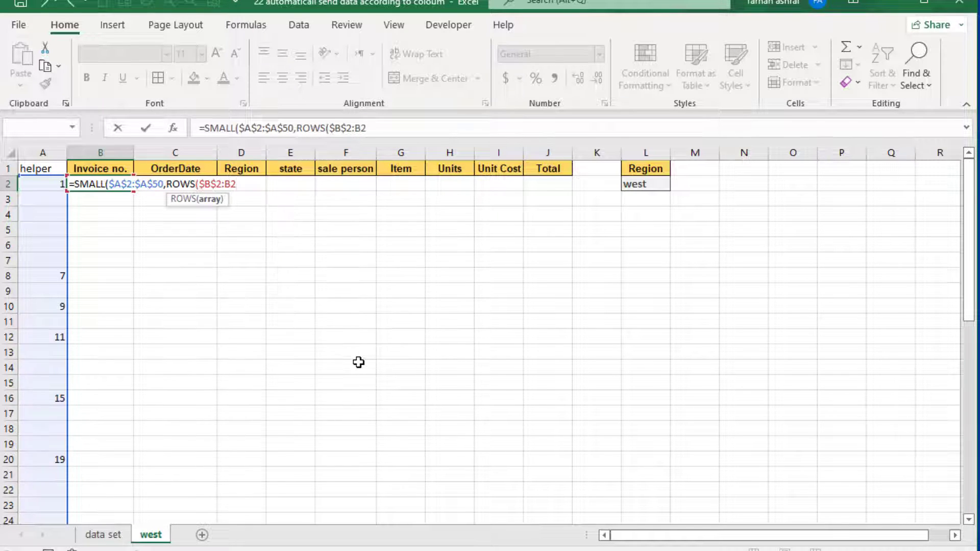
{"action": "type", "text": ")"}
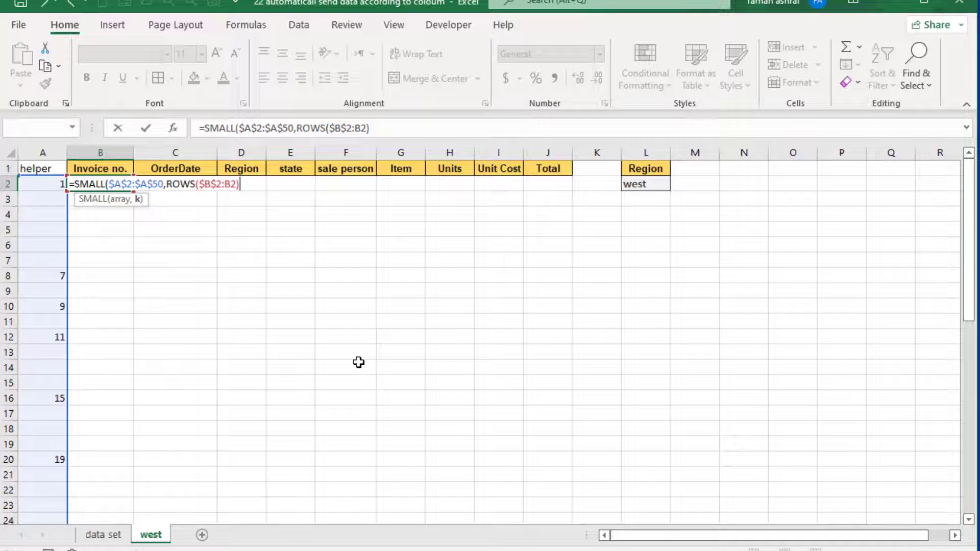
{"action": "type", "text": ")"}
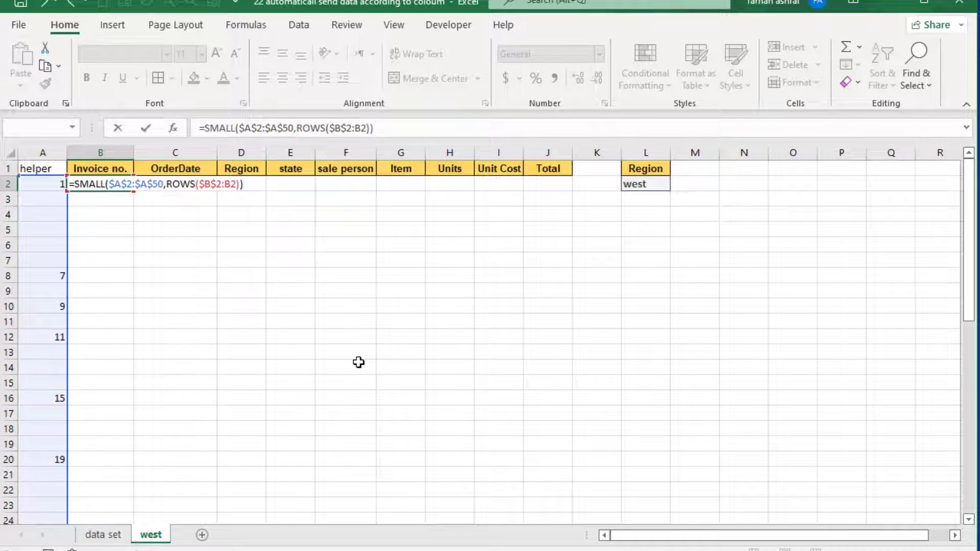
{"action": "key", "text": "Return"}
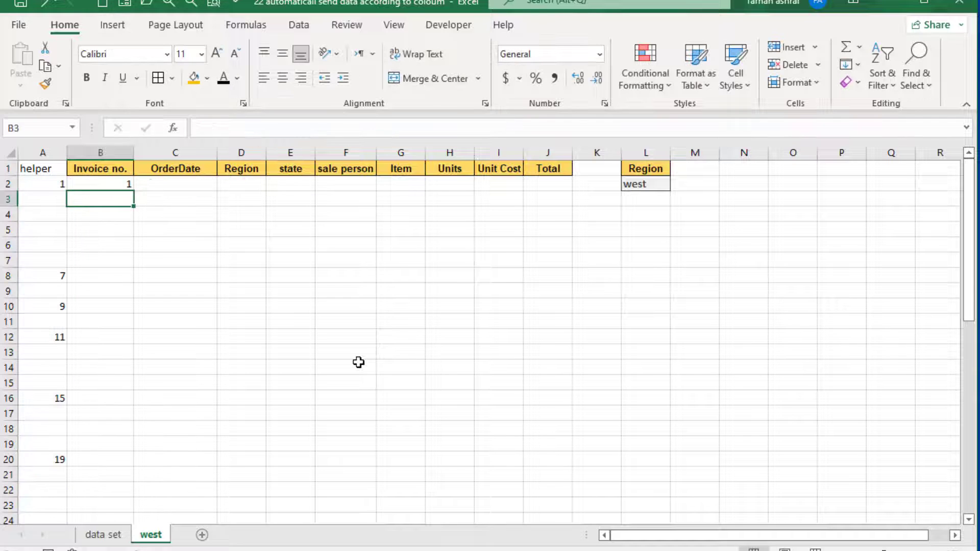
Fill the SMALL formula from B2 down the Invoice no. column through B50.
{"action": "left_click", "coordinate": [126, 185]}
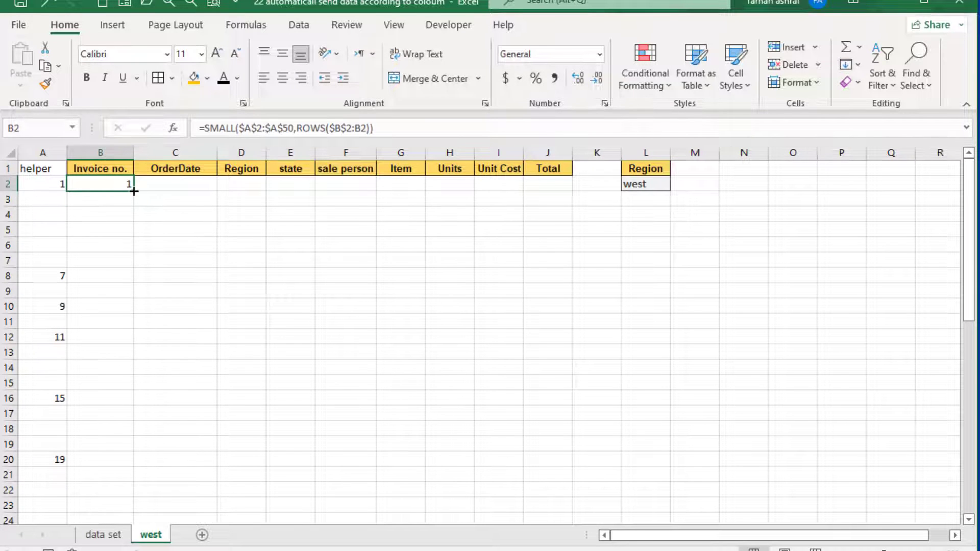
{"action": "left_click_drag", "start_coordinate": [134, 191], "coordinate": [131, 463]}
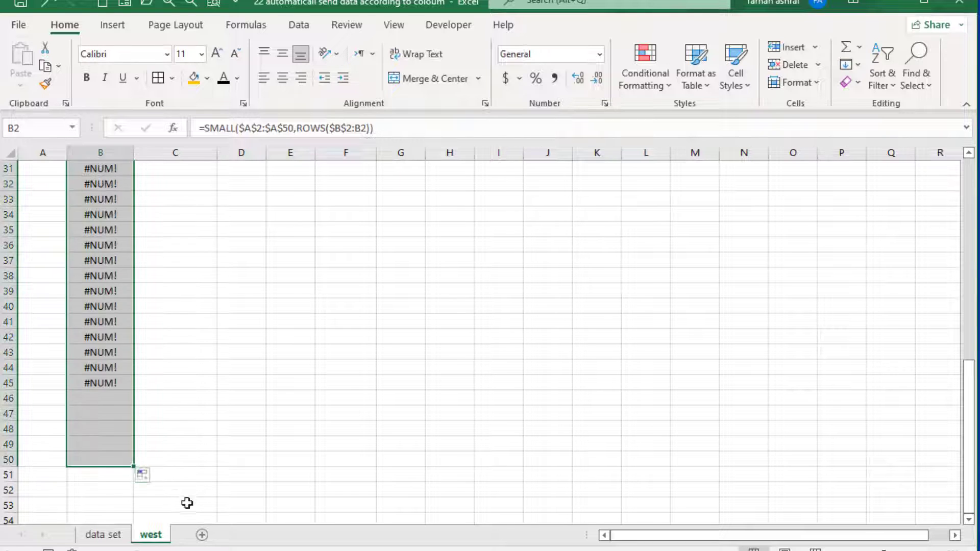
{"action": "scroll", "coordinate": [187, 504], "scroll_direction": "up", "scroll_amount": 10}
{"action": "left_click", "coordinate": [92, 183]}
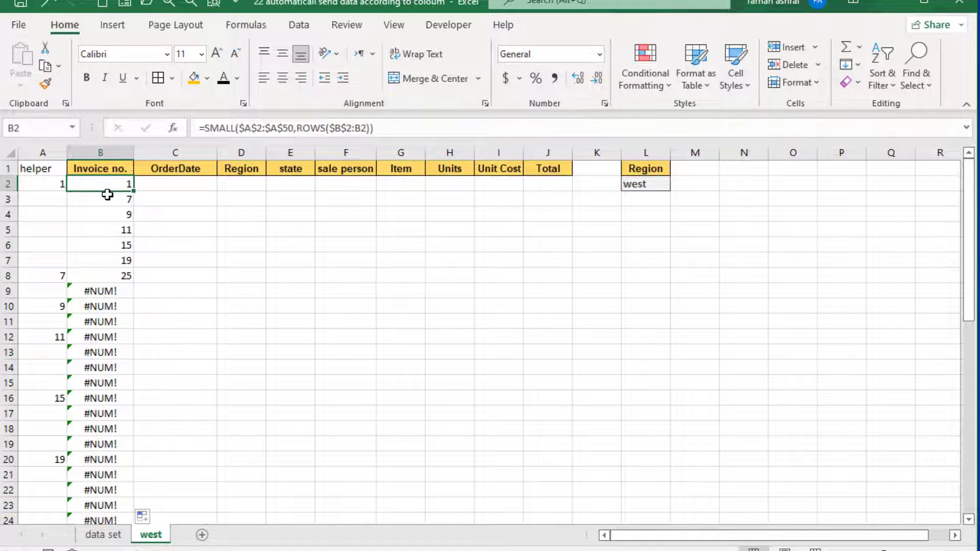
{"action": "key", "text": "F2"}
{"action": "key", "text": "Home"}
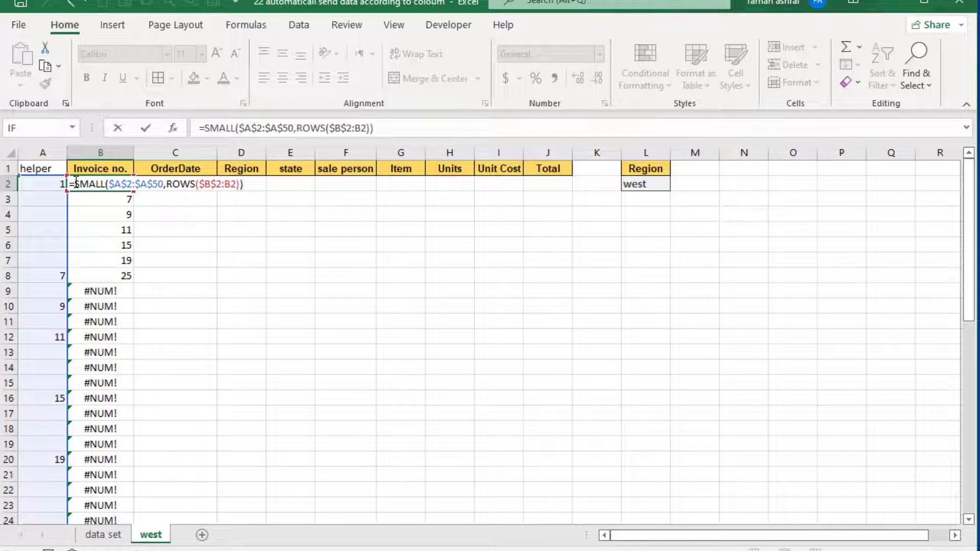
{"action": "key", "text": "End"}
{"action": "key", "text": "Home"}
{"action": "type", "text": "I"}
{"action": "key", "text": "BackSpace"}
{"action": "key", "text": "End"}
{"action": "key", "text": "Home"}
{"action": "key", "text": "Right"}
{"action": "type", "text": "I"}
{"action": "key", "text": "Escape"}
{"action": "key", "text": "Escape"}
Wrap the SMALL formula in B2 in IFERROR with an empty string "" as the value if error.
{"action": "key", "text": "F2"}
{"action": "left_click", "coordinate": [74, 184]}
{"action": "type", "text": "if"}
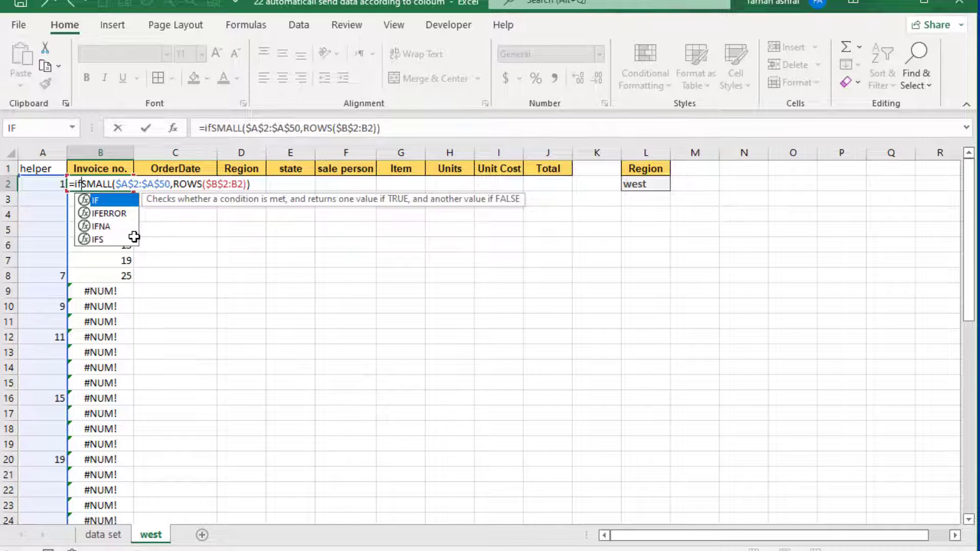
{"action": "double_click", "coordinate": [117, 213]}
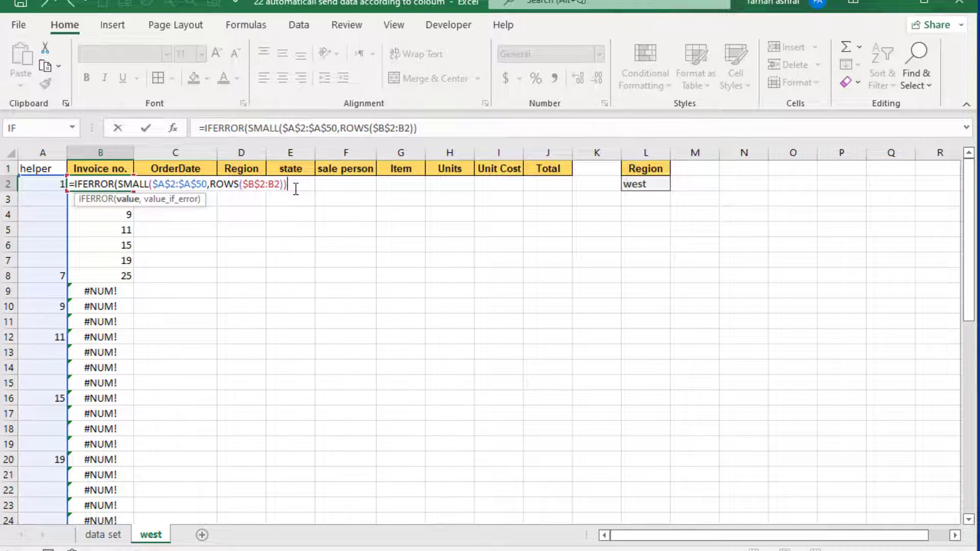
{"action": "type", "text": ",\"\")"}
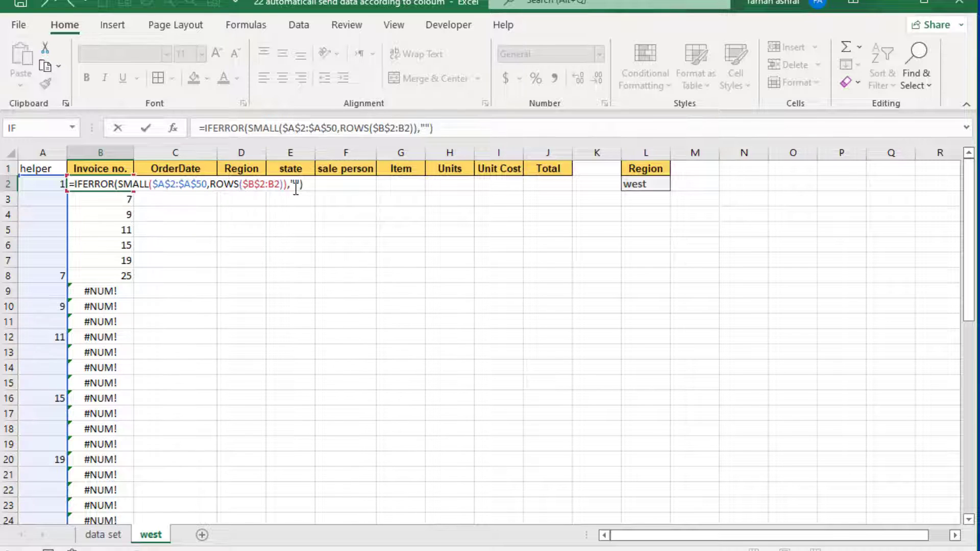
{"action": "key", "text": "Return"}
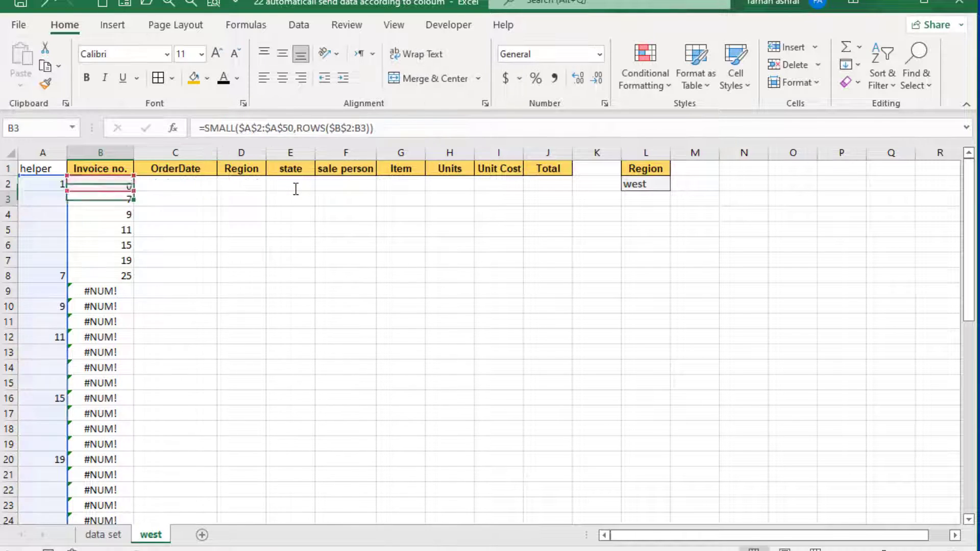
Fill the IFERROR formula from B2 down the Invoice no. column and hide the Helper column A.
{"action": "left_click", "coordinate": [125, 185]}
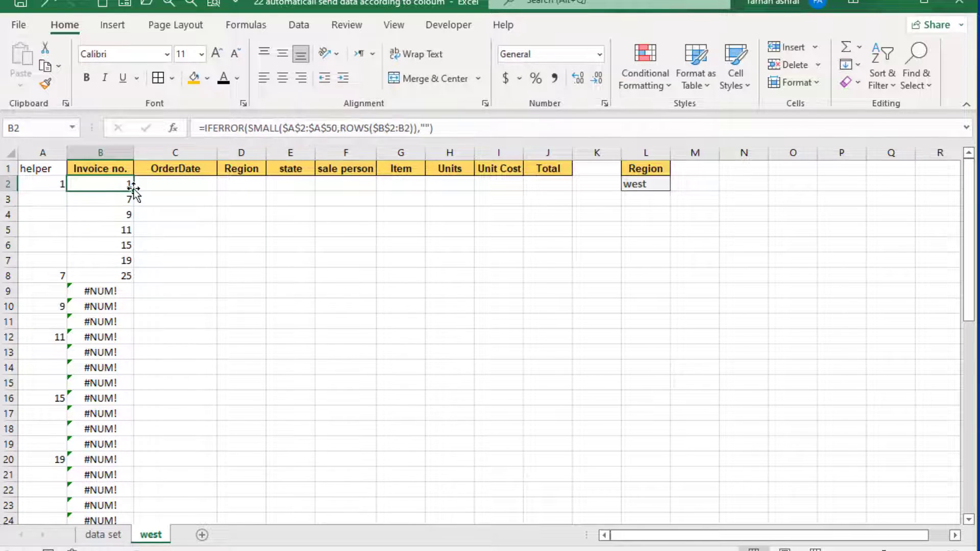
{"action": "double_click", "coordinate": [134, 191]}
{"action": "scroll", "coordinate": [217, 416], "scroll_direction": "down", "scroll_amount": 6}
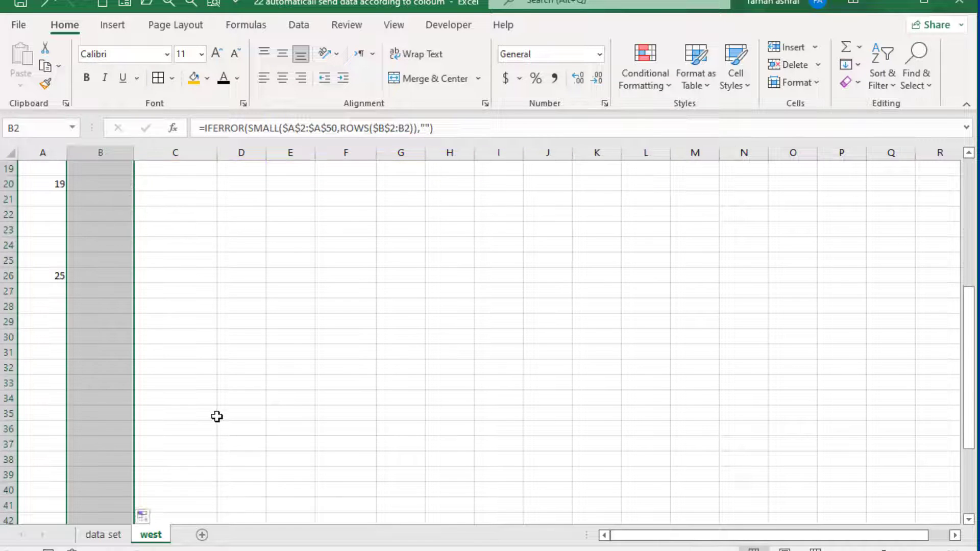
{"action": "scroll", "coordinate": [216, 416], "scroll_direction": "up", "scroll_amount": 6}
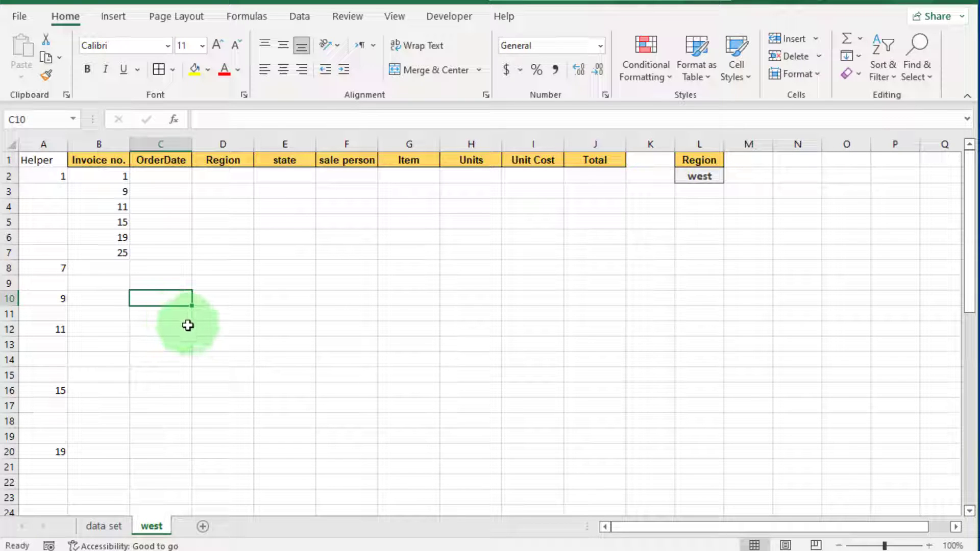
{"action": "right_click", "coordinate": [36, 145]}
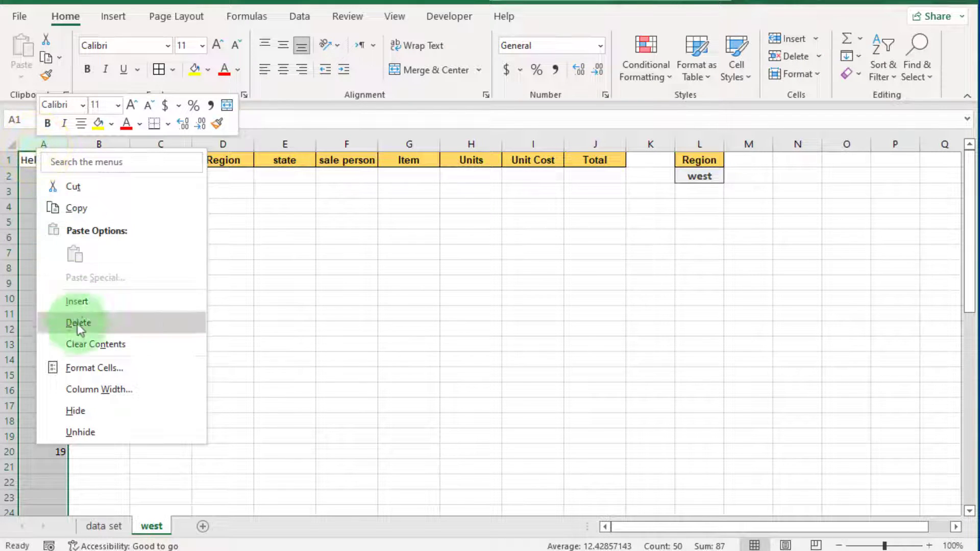
{"action": "left_click", "coordinate": [97, 411]}
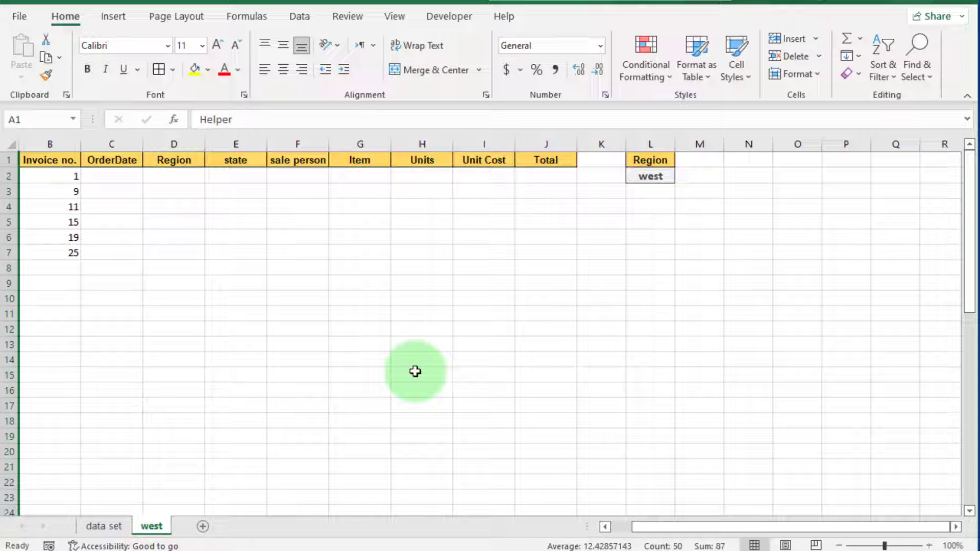
Start a VLOOKUP formula in C2 under OrderDate with the column-locked reference $B2 as the lookup value.
{"action": "left_click", "coordinate": [97, 173]}
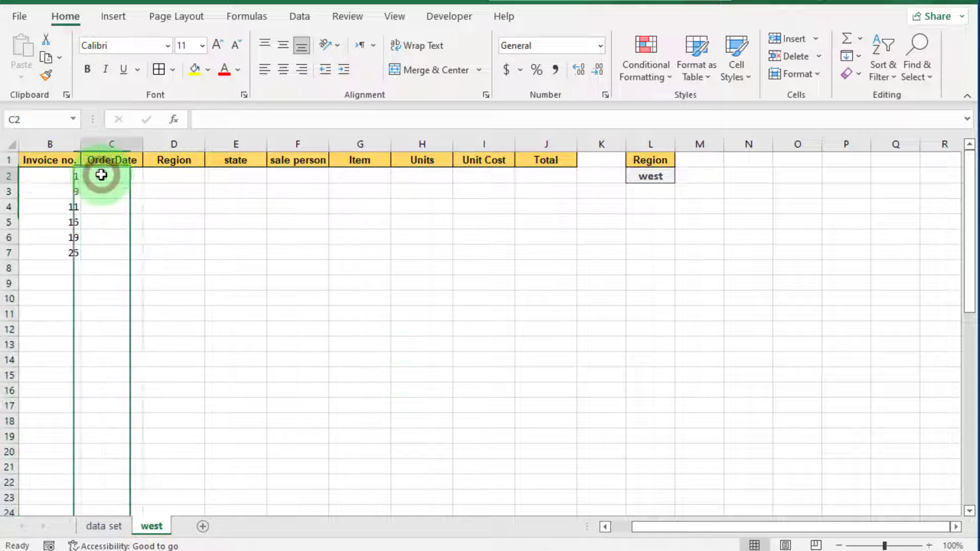
{"action": "type", "text": "="}
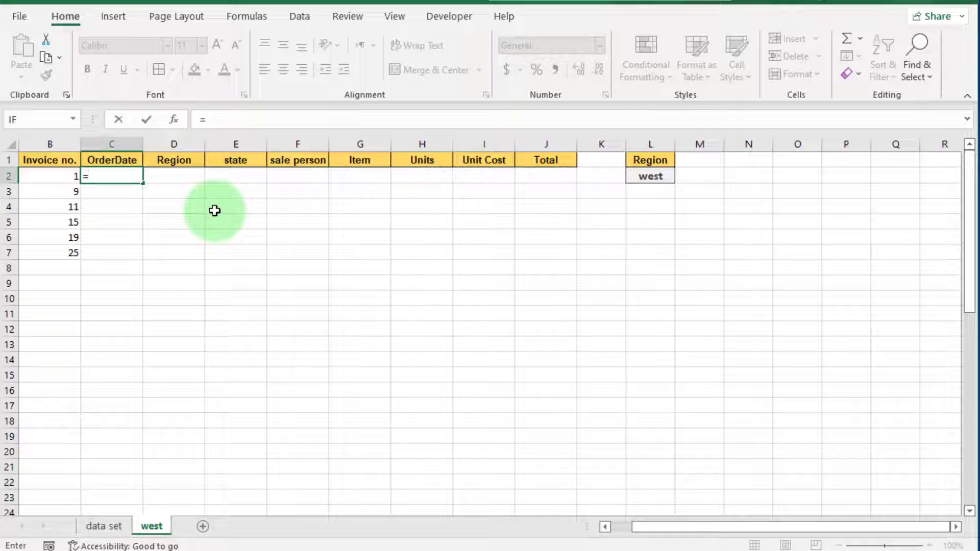
{"action": "type", "text": "vloo"}
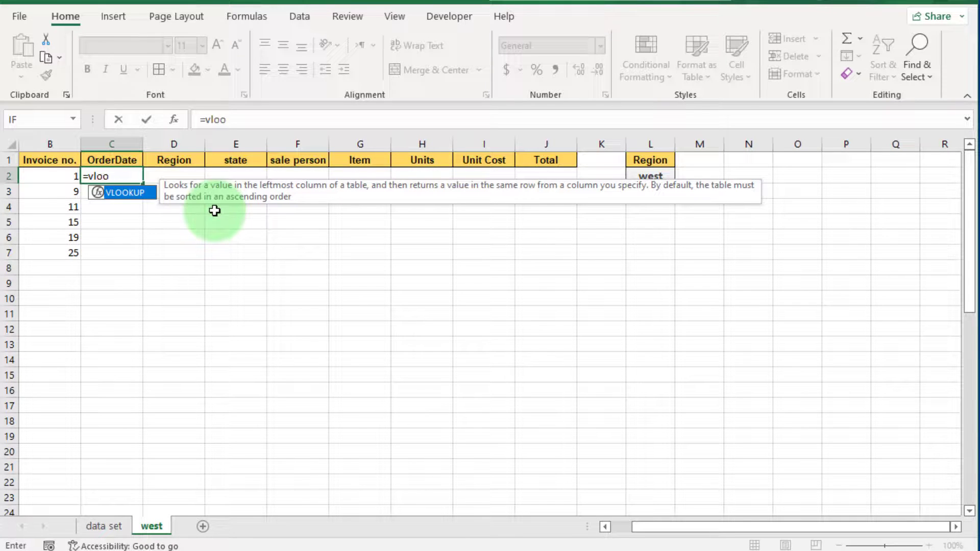
{"action": "double_click", "coordinate": [133, 195]}
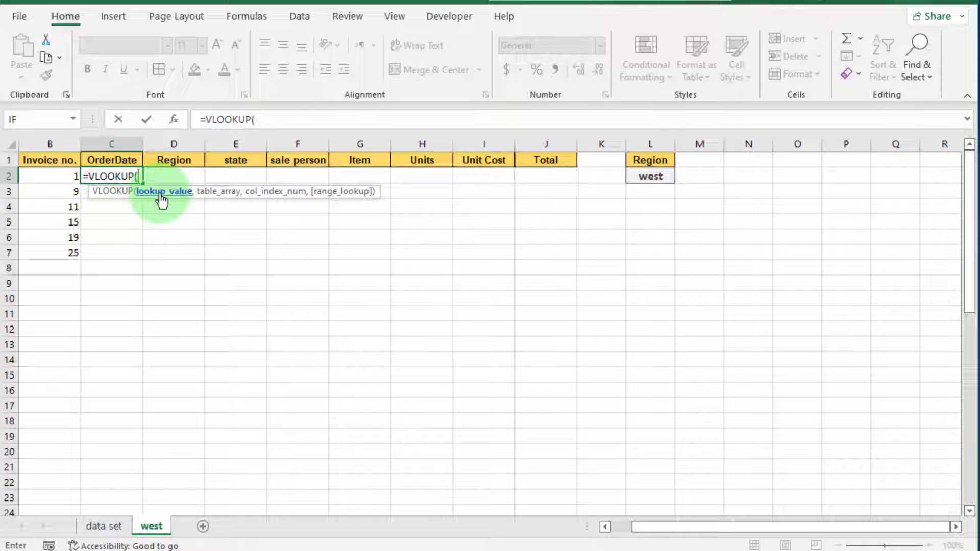
{"action": "left_click", "coordinate": [41, 178]}
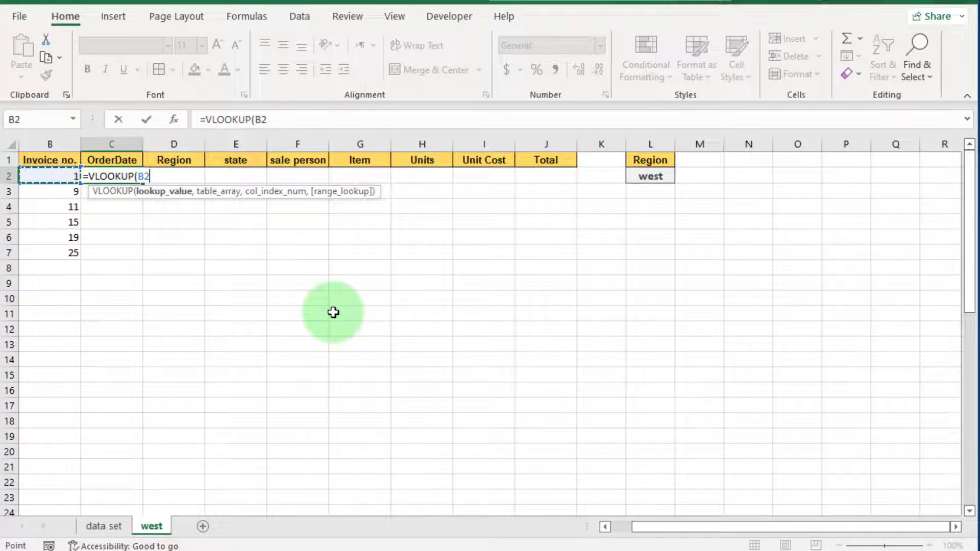
{"action": "key", "text": "F4"}
{"action": "key", "text": "F4"}
{"action": "key", "text": "F4"}
{"action": "type", "text": ","}
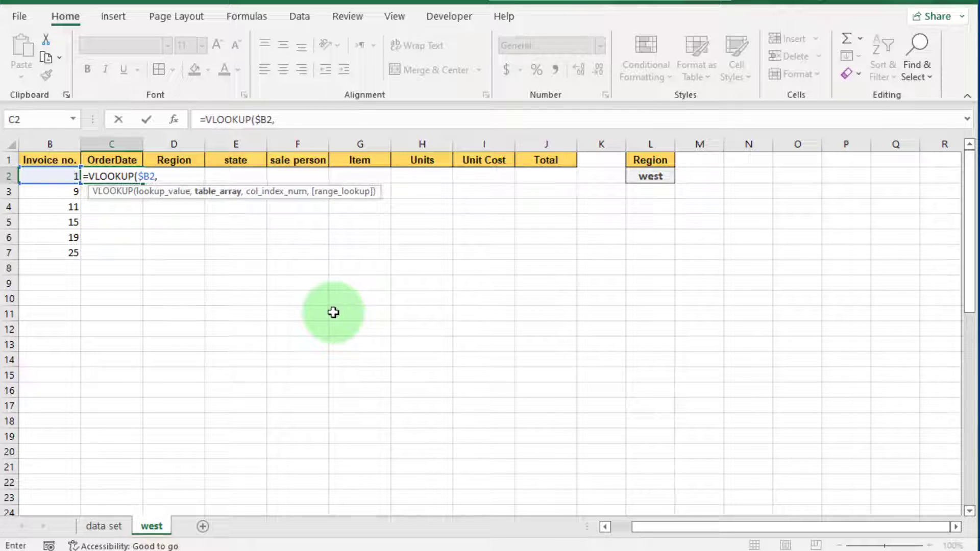
Set the VLOOKUP table array to the absolute range 'data set'!$A$2:$I$29.
{"action": "left_click", "coordinate": [104, 526]}
{"action": "left_click_drag", "start_coordinate": [30, 175], "coordinate": [602, 480]}
{"action": "scroll", "coordinate": [275, 420], "scroll_direction": "up", "scroll_amount": 3}
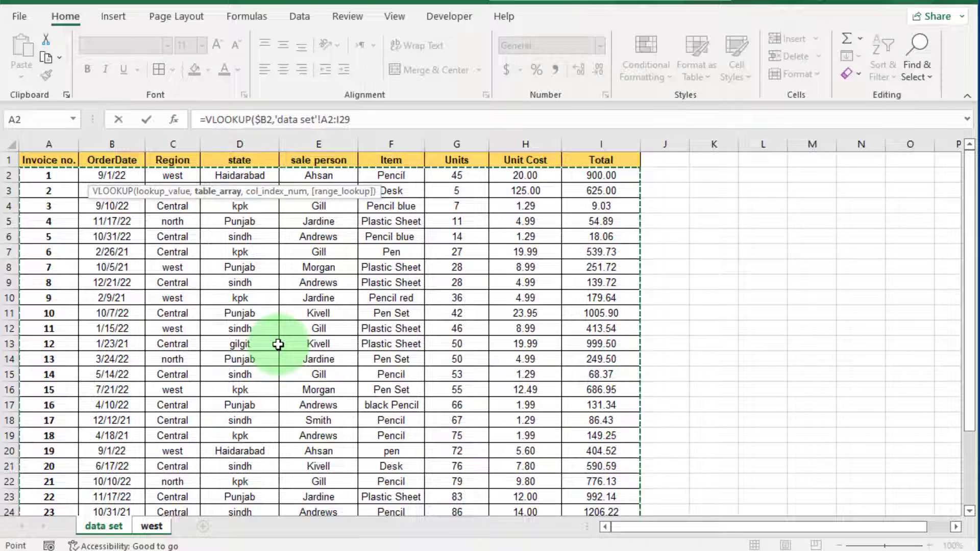
{"action": "key", "text": "F4"}
{"action": "type", "text": ","}
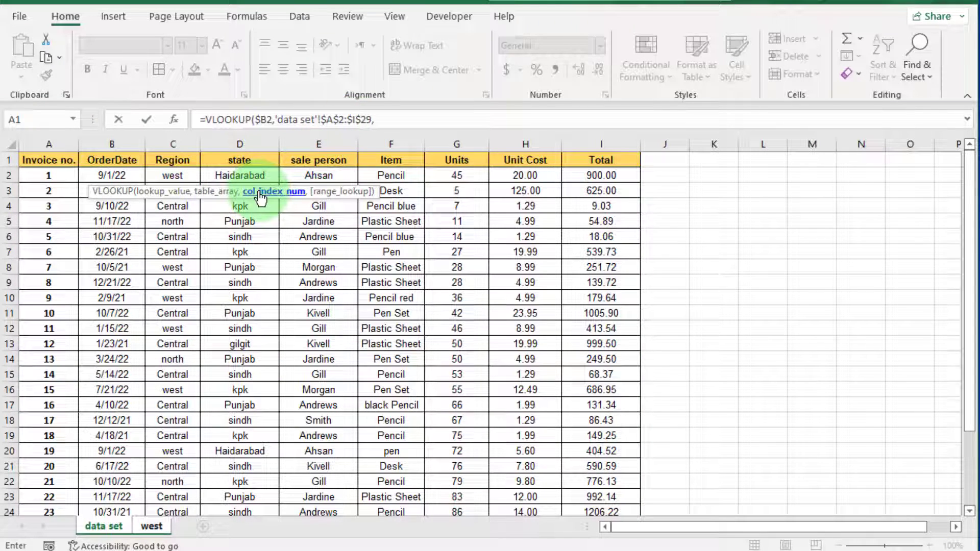
Return to the west sheet and remove the stray west! reference from the VLOOKUP's column index argument.
{"action": "left_click", "coordinate": [152, 526]}
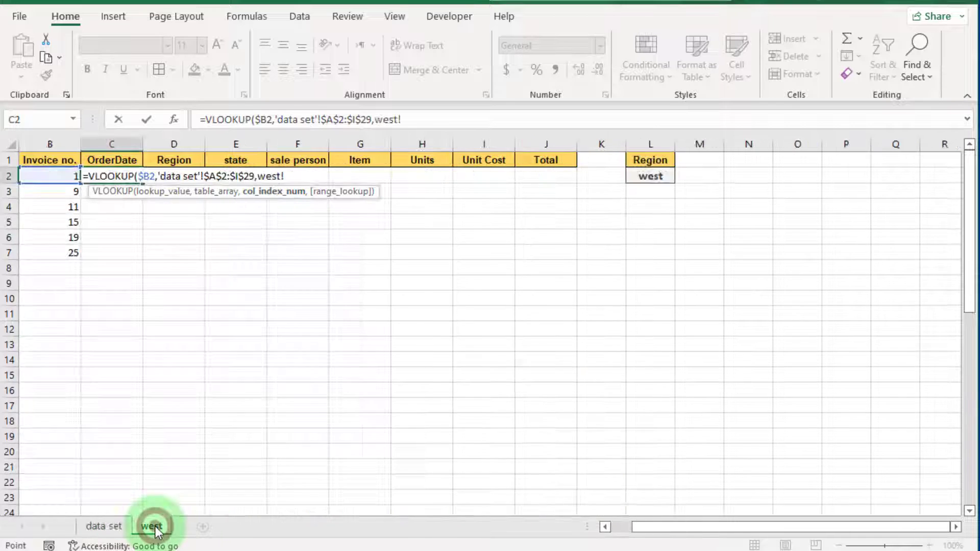
{"action": "left_click", "coordinate": [416, 119]}
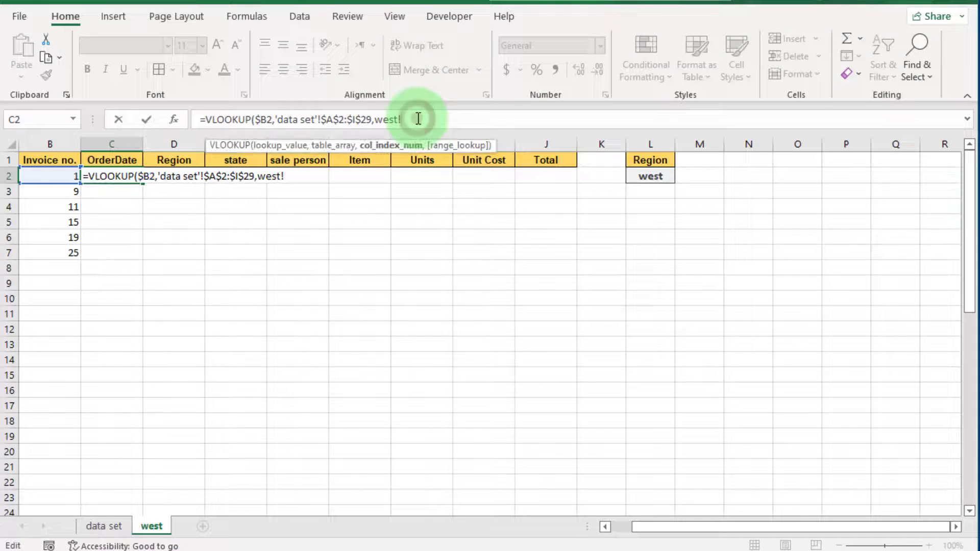
{"action": "key", "text": "BackSpace"}
{"action": "key", "text": "BackSpace"}
{"action": "key", "text": "BackSpace"}
{"action": "key", "text": "BackSpace"}
{"action": "key", "text": "BackSpace"}
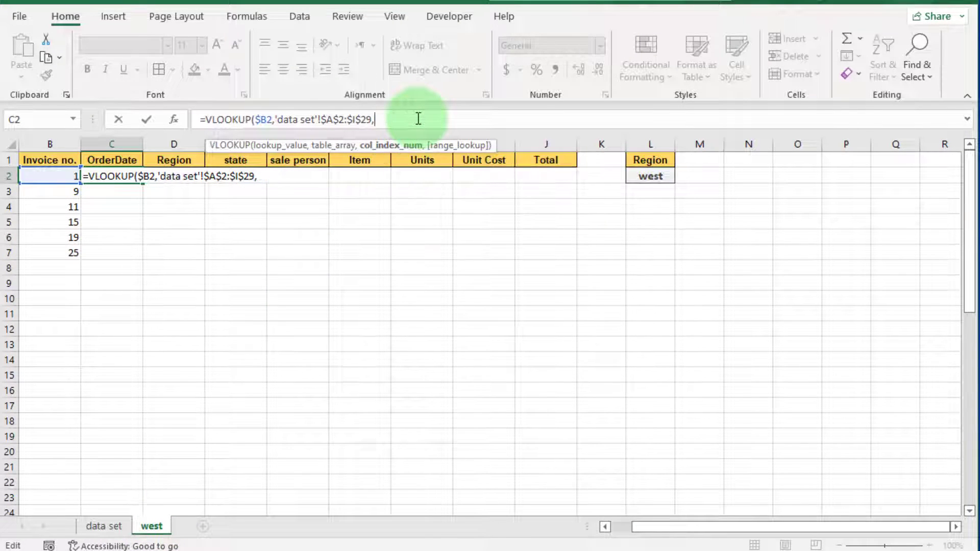
Nest a MATCH function as the VLOOKUP's column index, with the row-locked OrderDate header west!C$1 as its lookup value.
{"action": "type", "text": "m"}
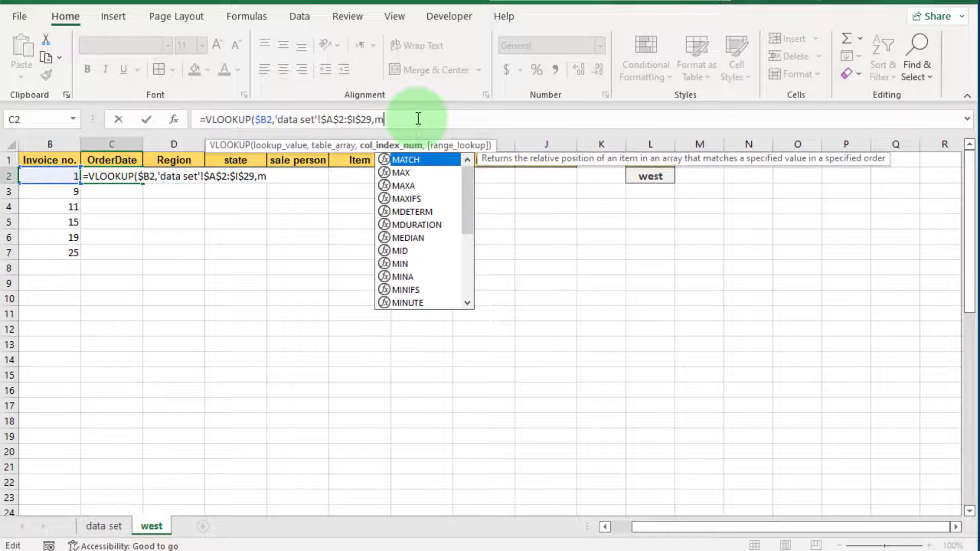
{"action": "type", "text": "atx"}
{"action": "key", "text": "BackSpace"}
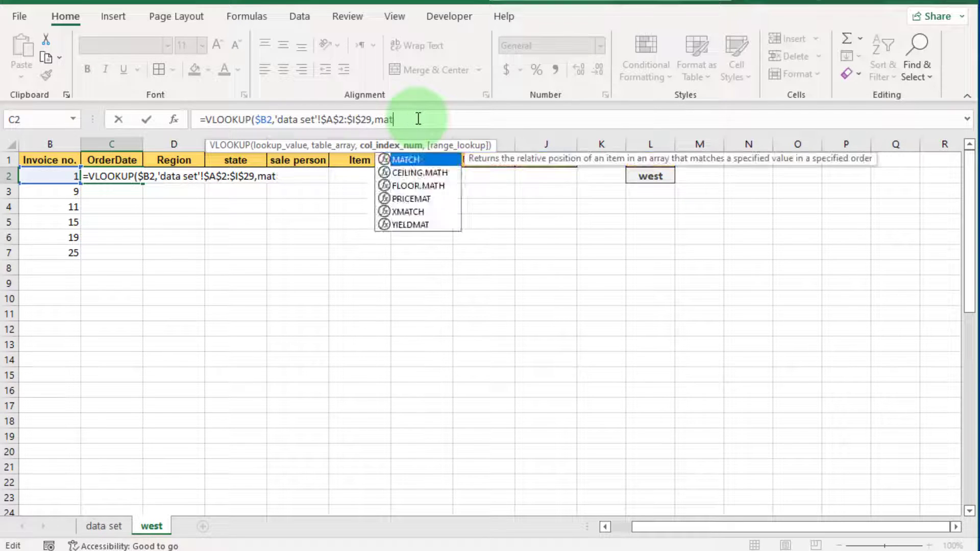
{"action": "type", "text": "ch"}
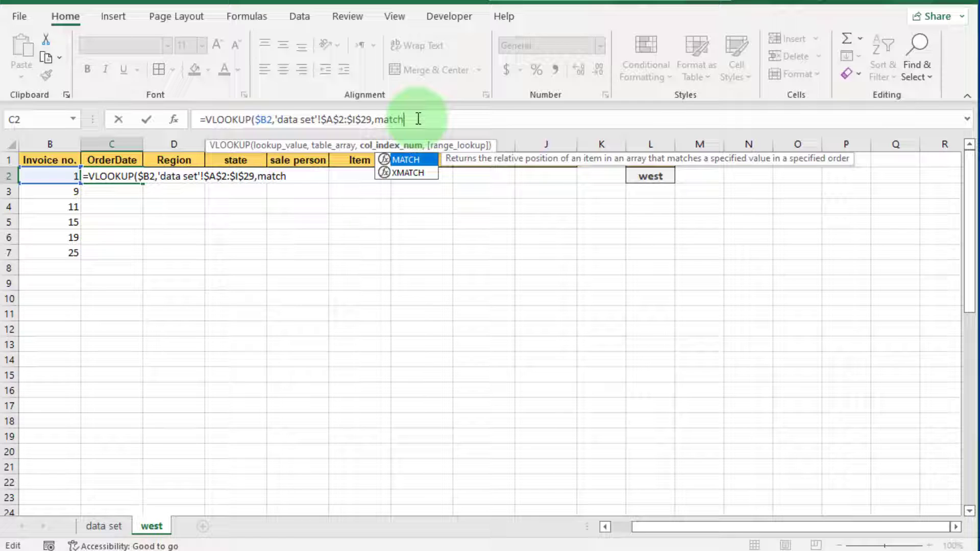
{"action": "double_click", "coordinate": [427, 162]}
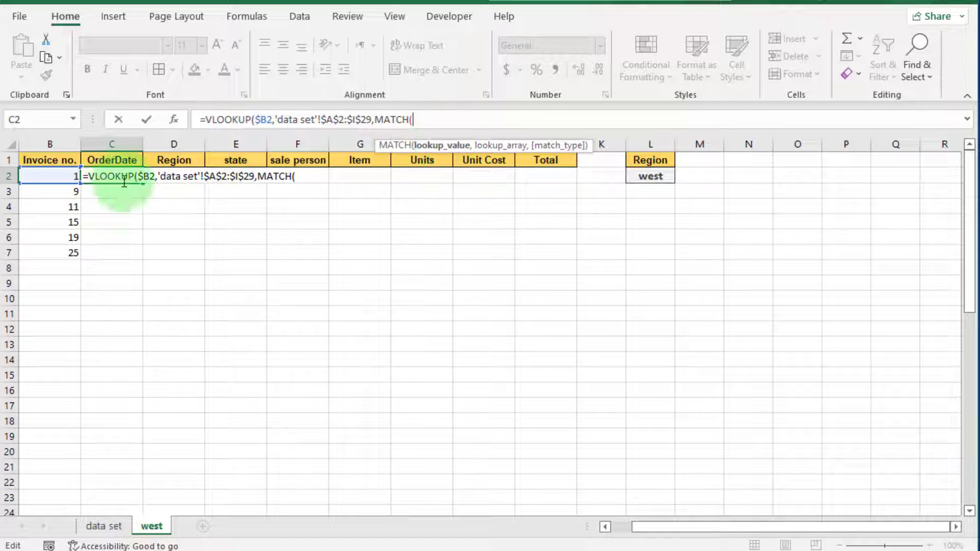
{"action": "left_click", "coordinate": [113, 161]}
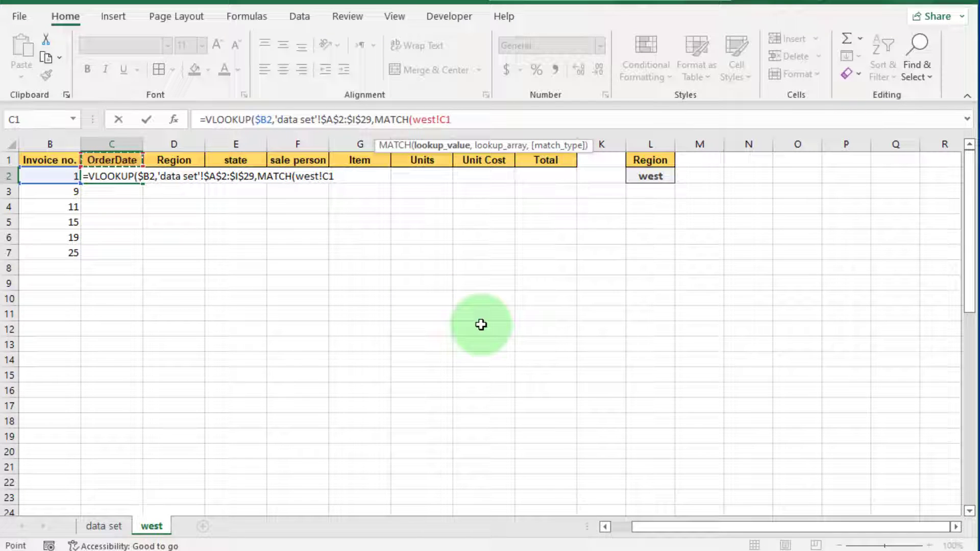
{"action": "key", "text": "F4"}
{"action": "key", "text": "F4"}
{"action": "type", "text": ","}
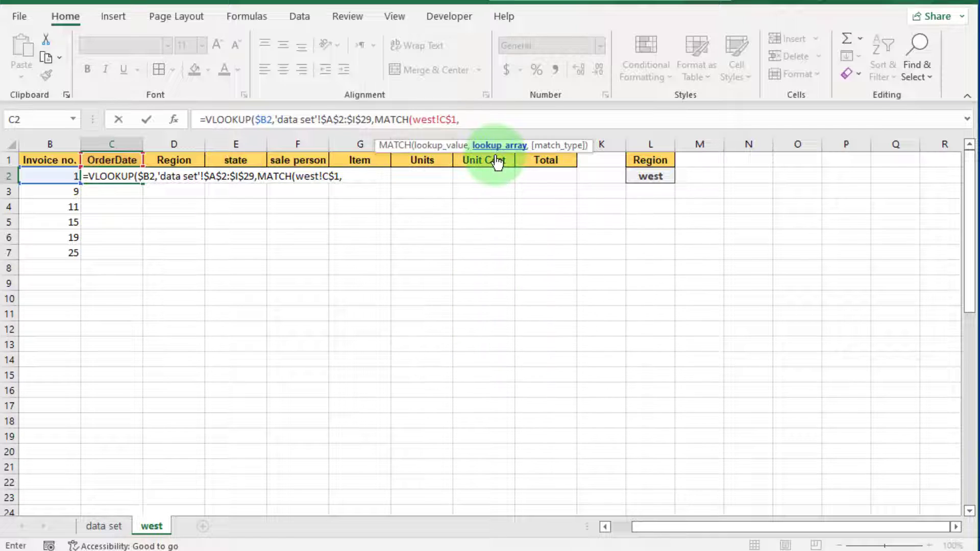
Set the MATCH lookup array to the absolute header range 'data set'!$A$1:$I$1 with match type 0 and close the function.
{"action": "left_click", "coordinate": [104, 526]}
{"action": "left_click_drag", "start_coordinate": [48, 160], "coordinate": [601, 160]}
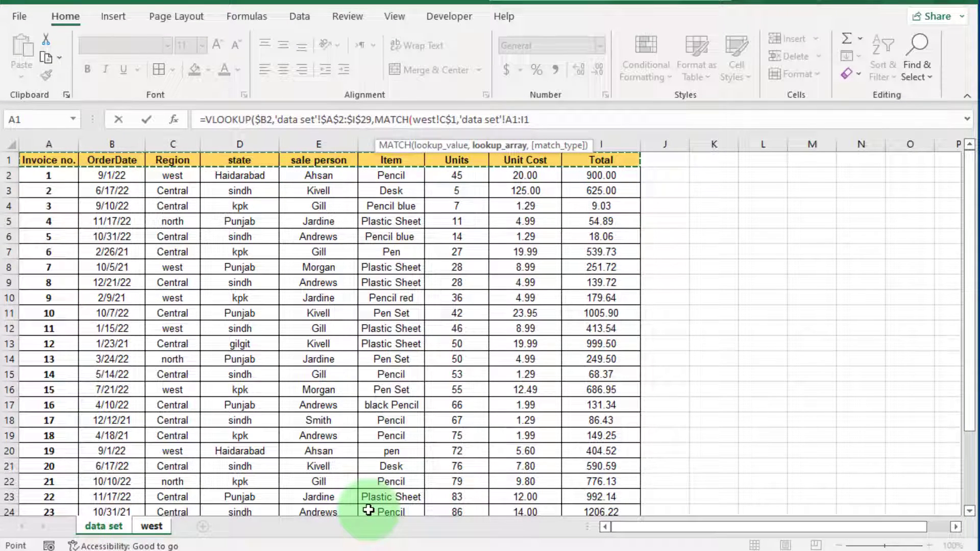
{"action": "key", "text": "F4"}
{"action": "type", "text": ","}
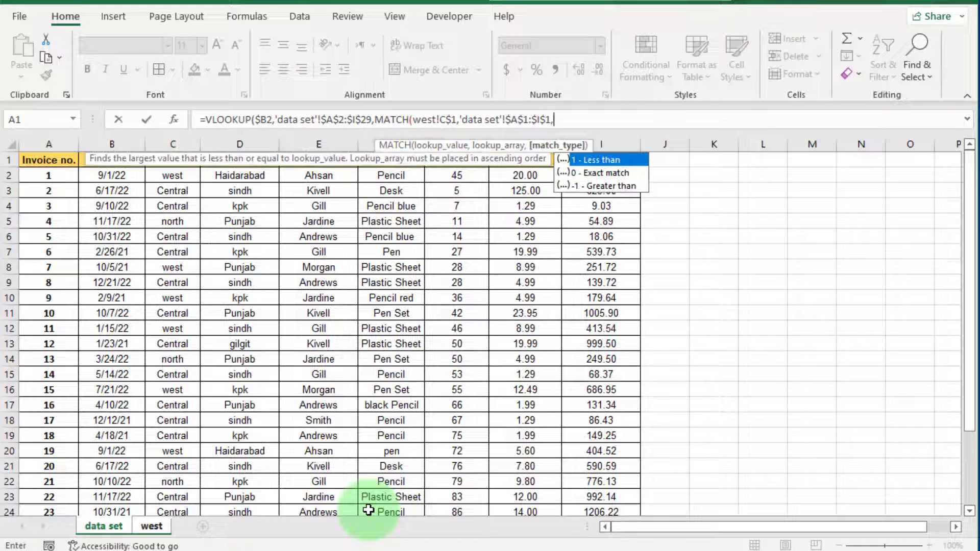
{"action": "type", "text": "0)"}
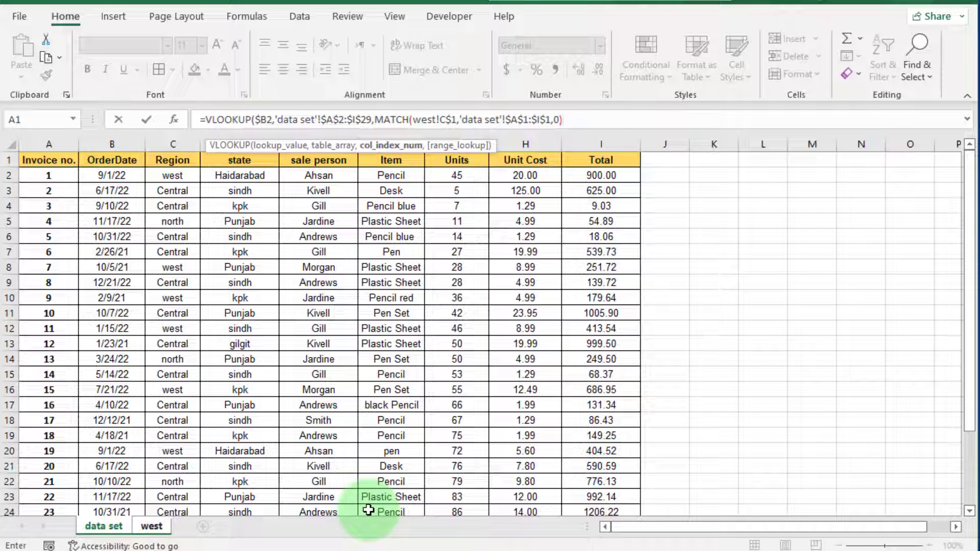
Finish the VLOOKUP in C2 with range lookup 0 and enter the formula.
{"action": "type", "text": ","}
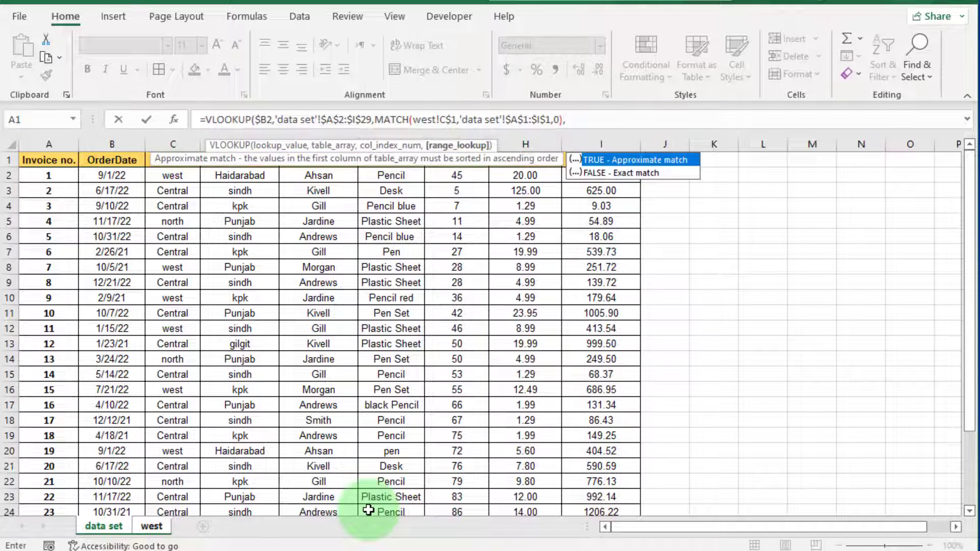
{"action": "type", "text": "0)"}
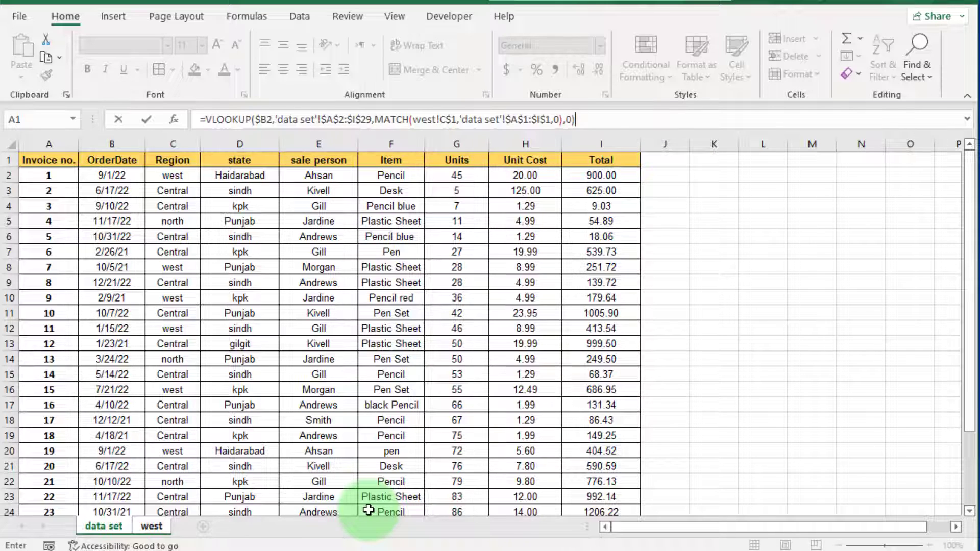
{"action": "key", "text": "Return"}
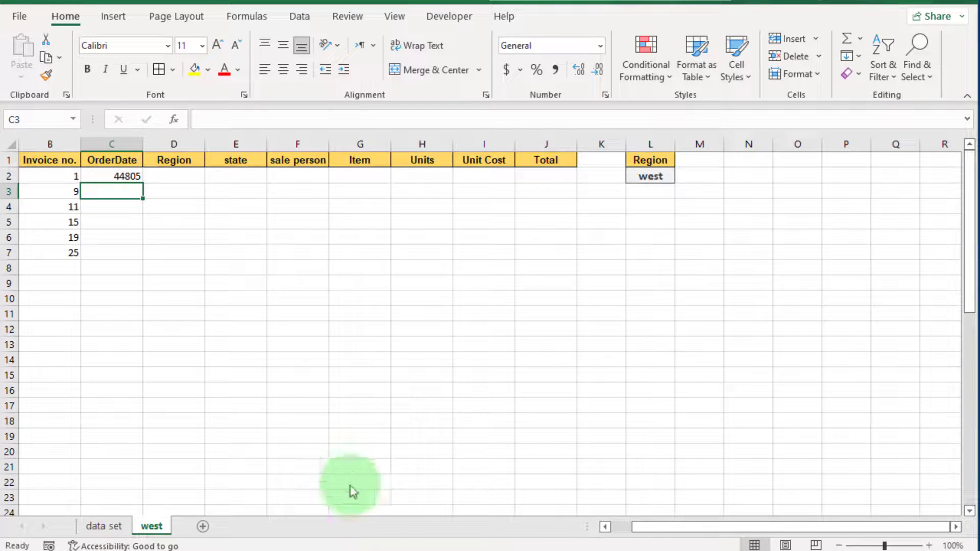
Fill the VLOOKUP formula from C2 across to the Total column and down to row 50.
{"action": "left_click", "coordinate": [123, 176]}
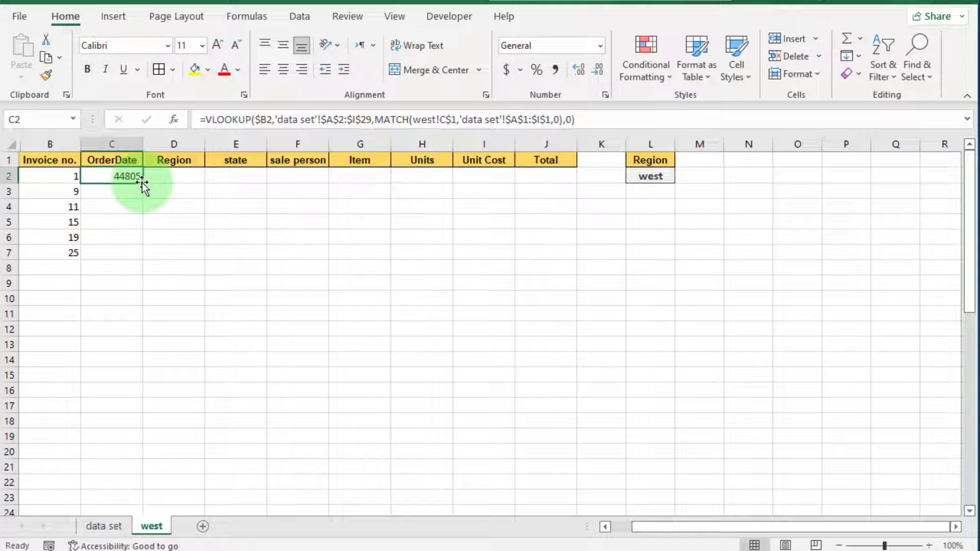
{"action": "left_click_drag", "start_coordinate": [142, 183], "coordinate": [577, 183]}
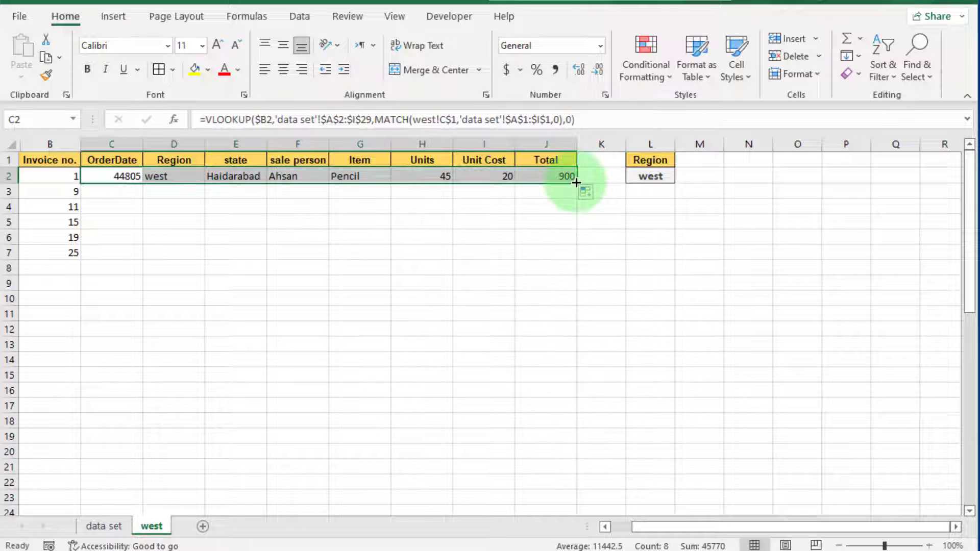
{"action": "left_click_drag", "start_coordinate": [577, 183], "coordinate": [584, 434]}
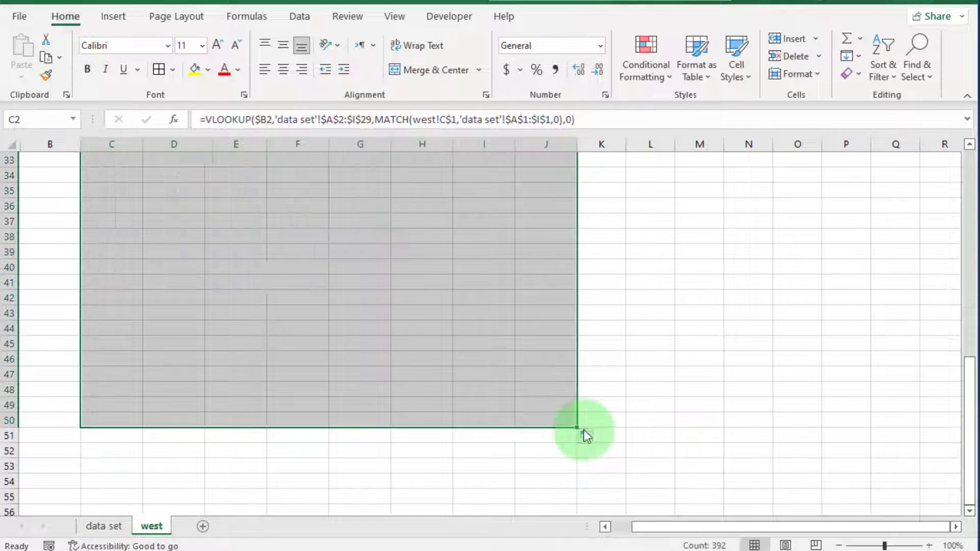
{"action": "scroll", "coordinate": [417, 512], "scroll_direction": "up", "scroll_amount": 7}
{"action": "scroll", "coordinate": [417, 512], "scroll_direction": "up", "scroll_amount": 4}
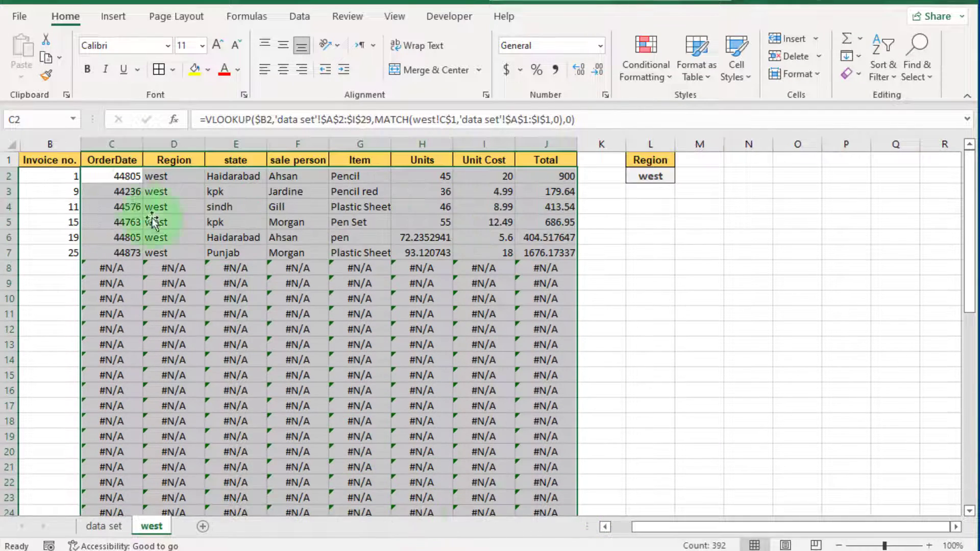
Wrap the VLOOKUP formula in C2 in an IFERROR that returns an empty string "" on error.
{"action": "left_click", "coordinate": [113, 176]}
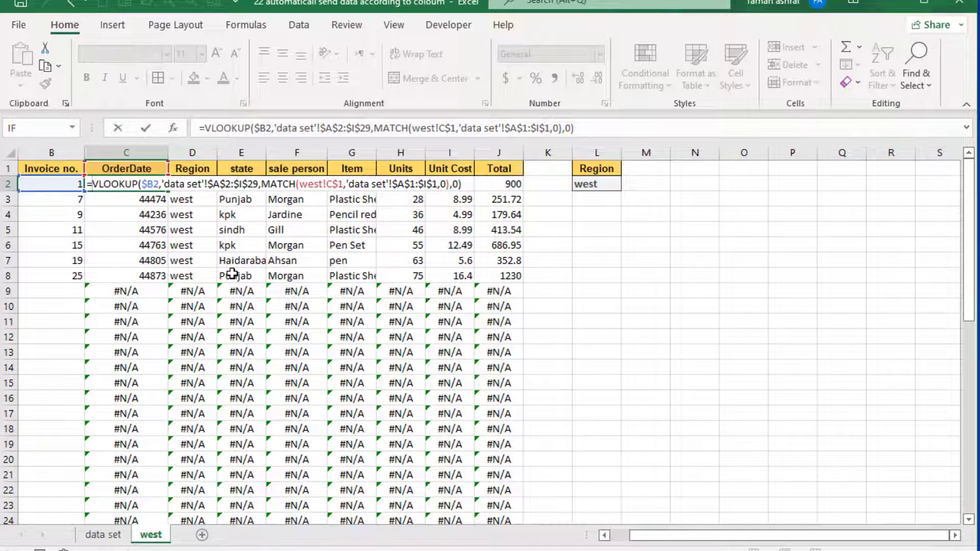
{"action": "type", "text": "if"}
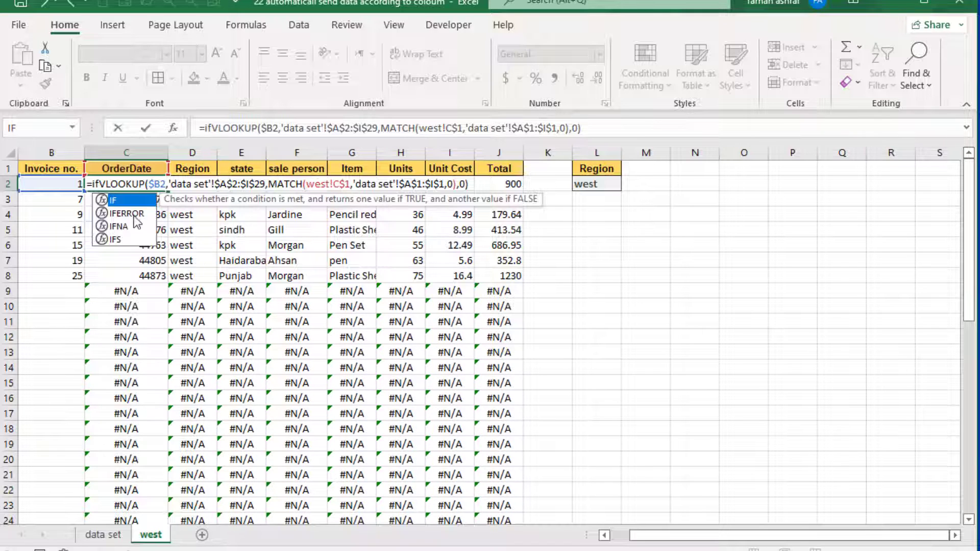
{"action": "key", "text": "Down"}
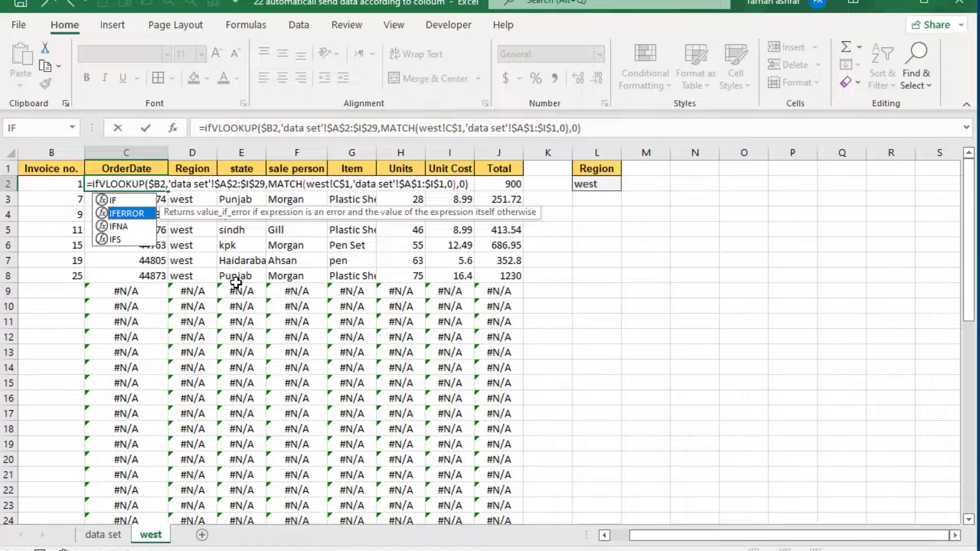
{"action": "double_click", "coordinate": [144, 213]}
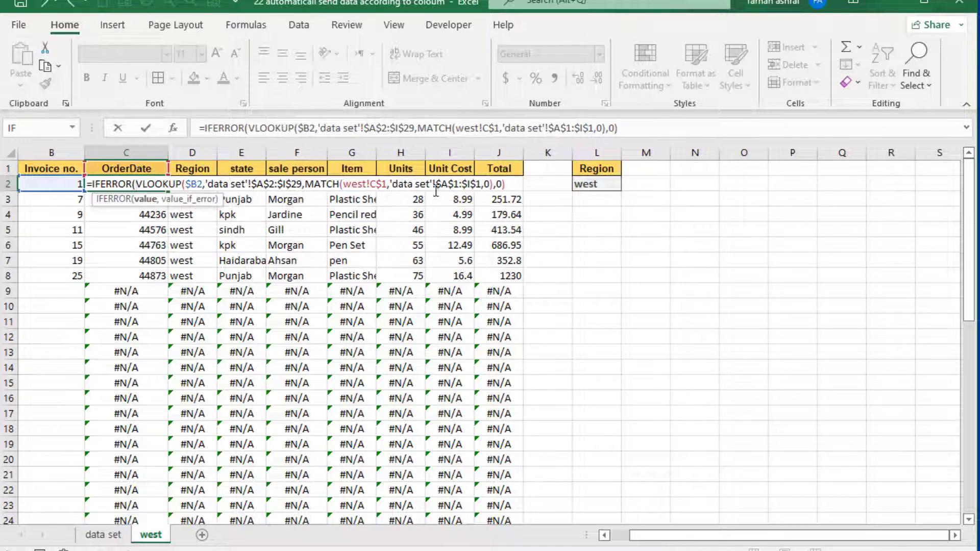
{"action": "left_click", "coordinate": [512, 184]}
{"action": "type", "text": ","}
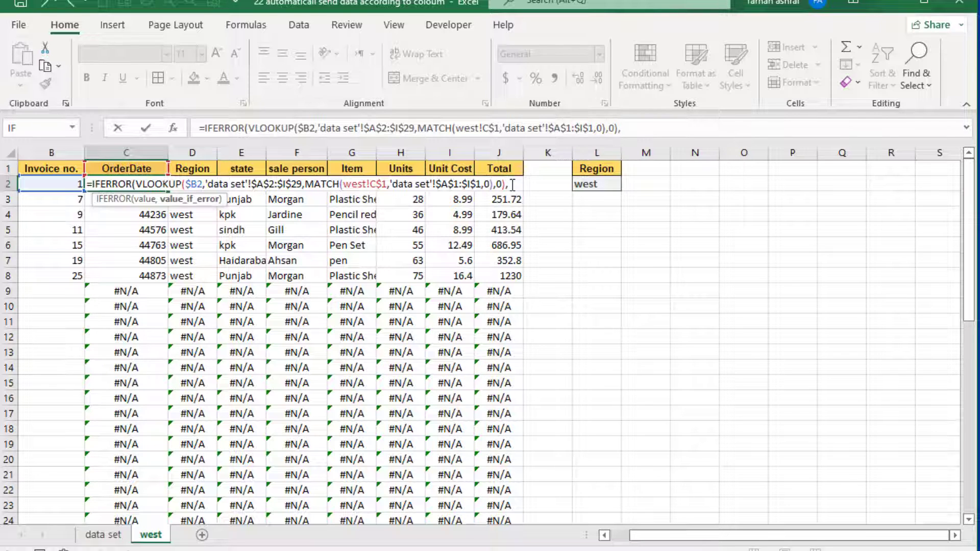
{"action": "type", "text": "\"\")"}
{"action": "key", "text": "Return"}
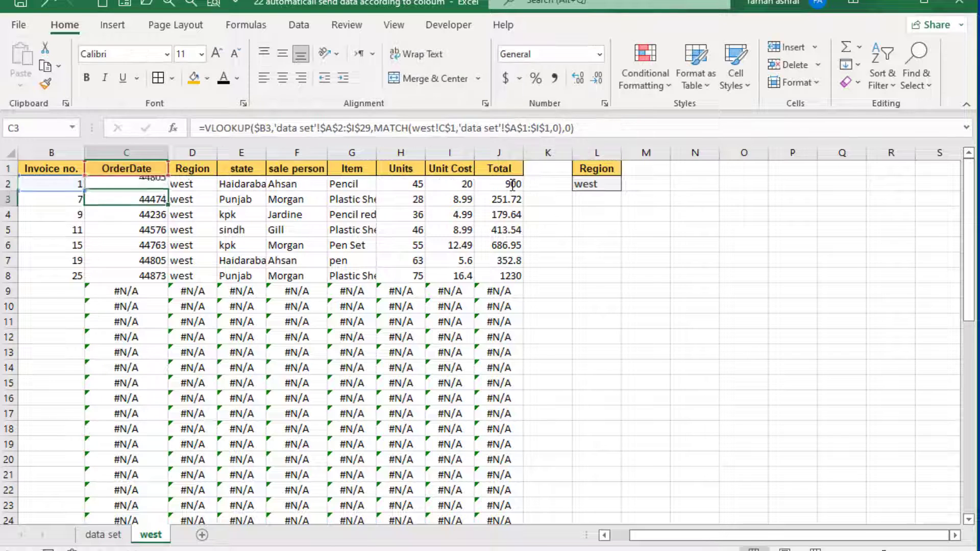
Fill the IFERROR formula from C2 across to J2 and down all the table rows.
{"action": "left_click", "coordinate": [150, 182]}
{"action": "left_click_drag", "start_coordinate": [149, 183], "coordinate": [512, 195]}
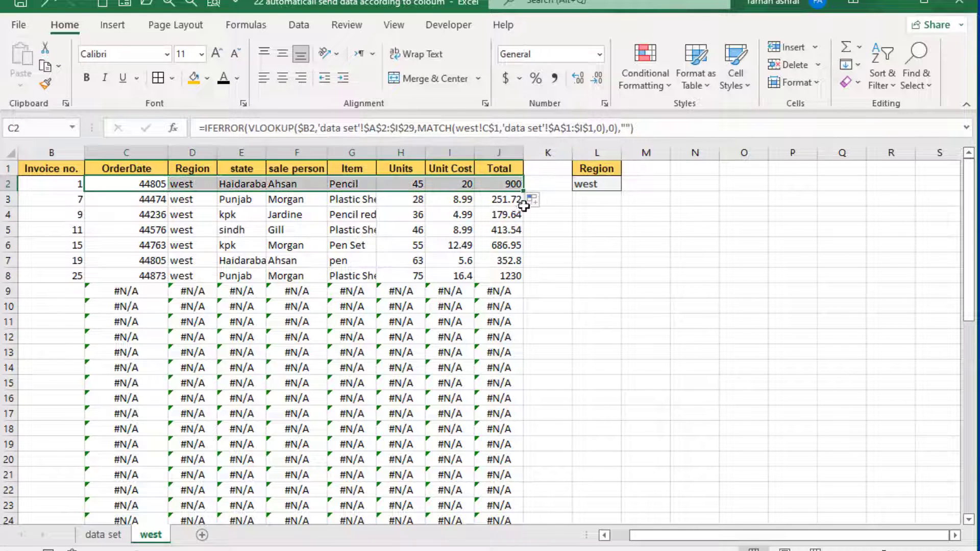
{"action": "double_click", "coordinate": [522, 190]}
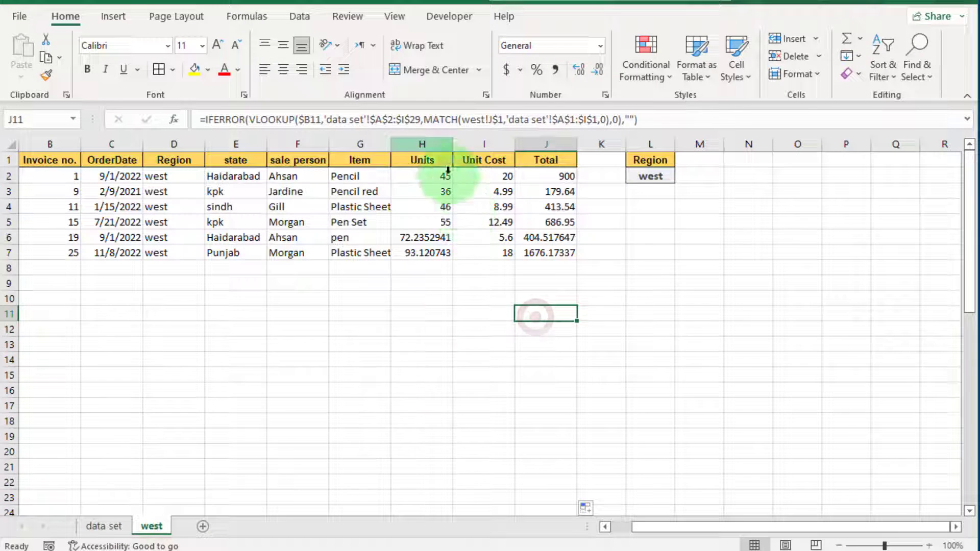
Apply the custom number format 0.00 to the Units, Unit Cost and Total columns (H to J).
{"action": "left_click", "coordinate": [437, 152]}
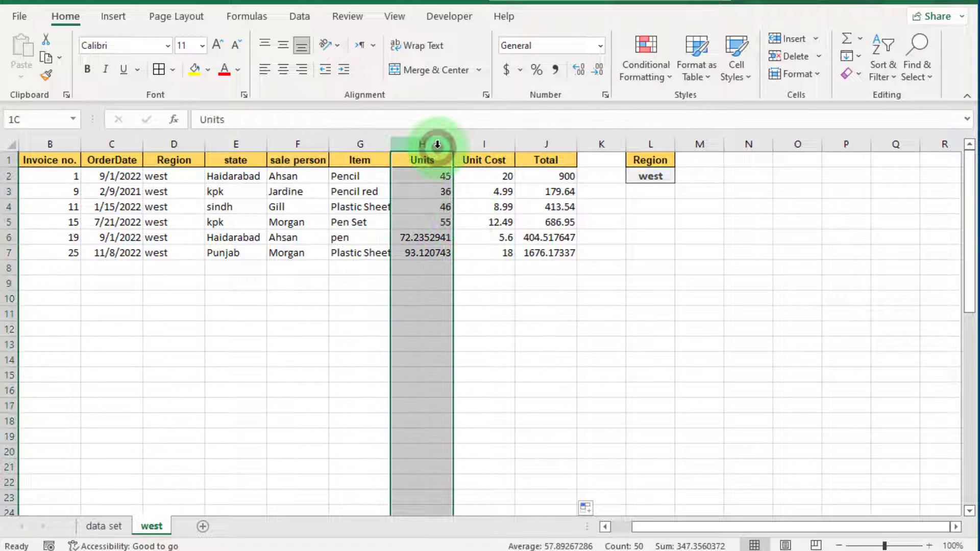
{"action": "left_click_drag", "start_coordinate": [448, 147], "coordinate": [551, 149]}
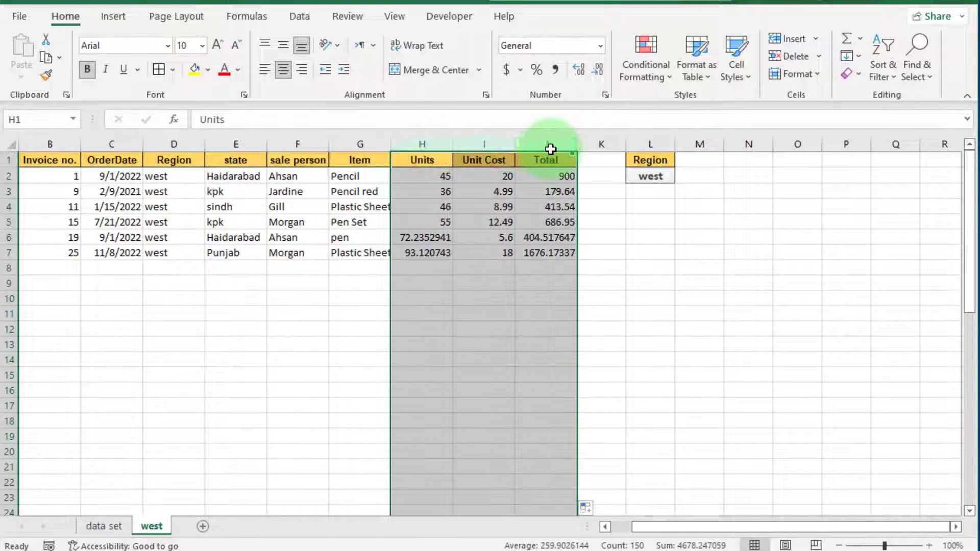
{"action": "left_click", "coordinate": [605, 95]}
{"action": "left_click", "coordinate": [145, 213]}
{"action": "left_click", "coordinate": [284, 148]}
{"action": "key", "text": "BackSpace"}
{"action": "key", "text": "BackSpace"}
{"action": "key", "text": "BackSpace"}
{"action": "key", "text": "BackSpace"}
{"action": "key", "text": "BackSpace"}
{"action": "key", "text": "BackSpace"}
{"action": "key", "text": "BackSpace"}
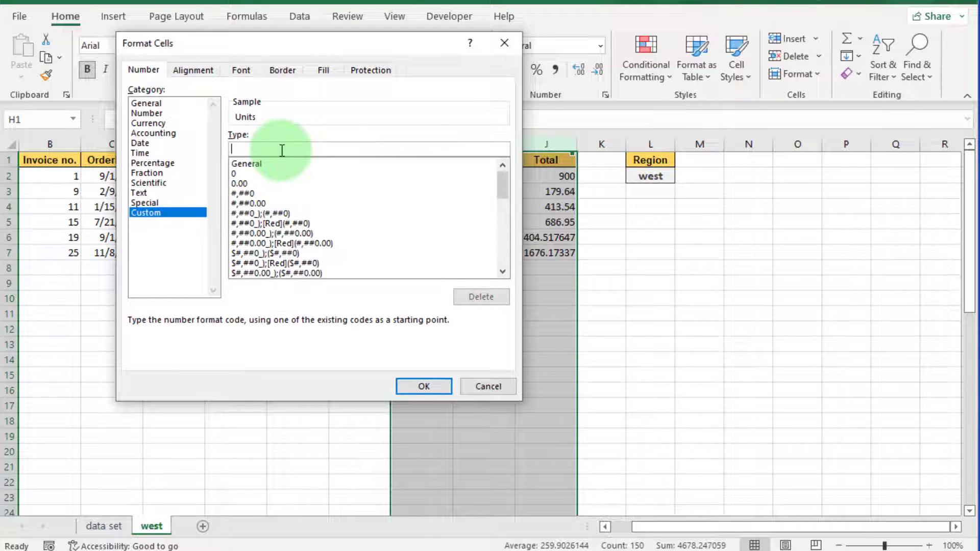
{"action": "type", "text": "0.00"}
{"action": "left_click", "coordinate": [423, 386]}
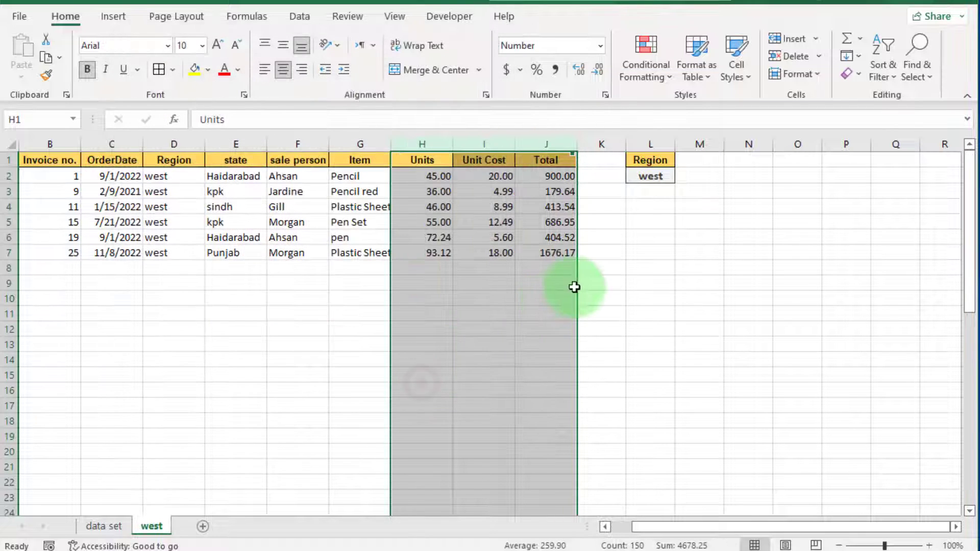
{"action": "left_click", "coordinate": [574, 287]}
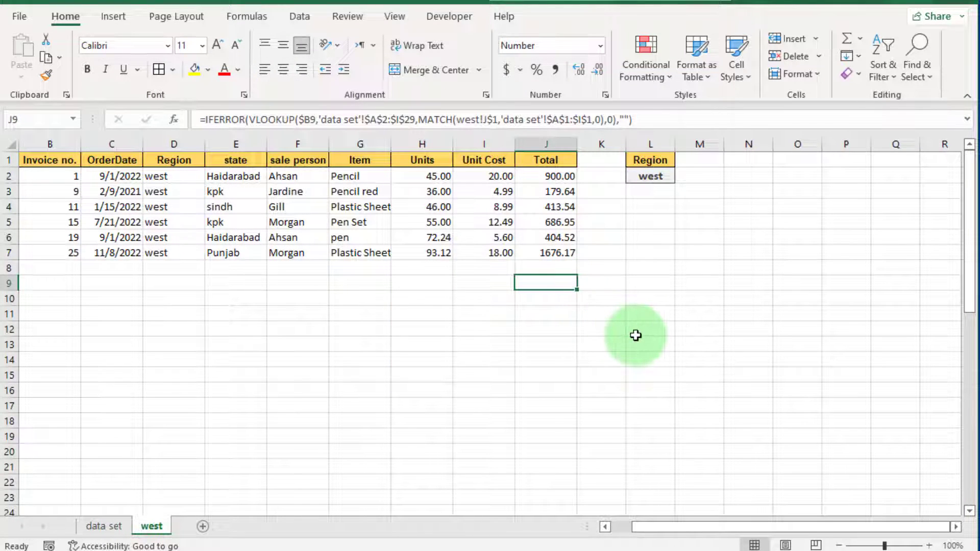
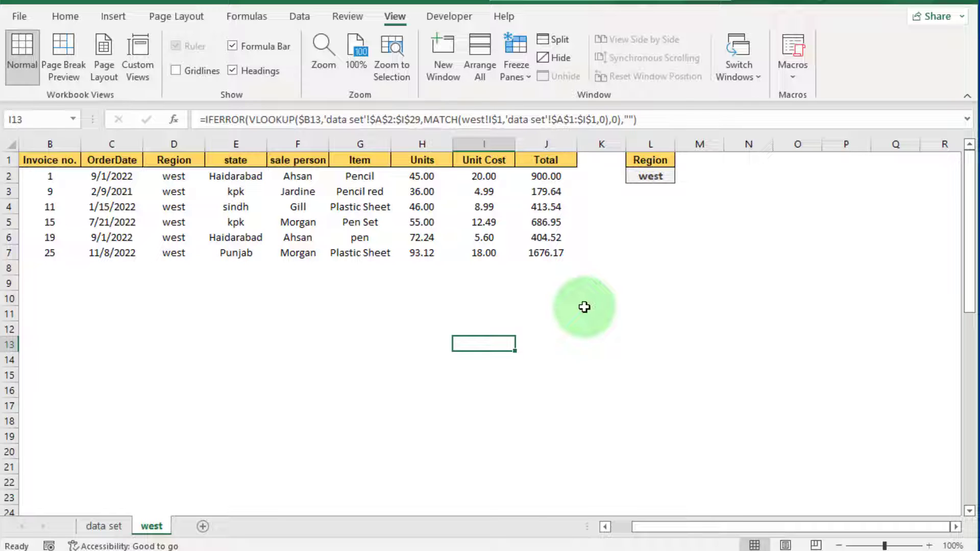
Change the region criterion in L2 to central.
{"action": "left_click", "coordinate": [658, 176]}
{"action": "type", "text": "central"}
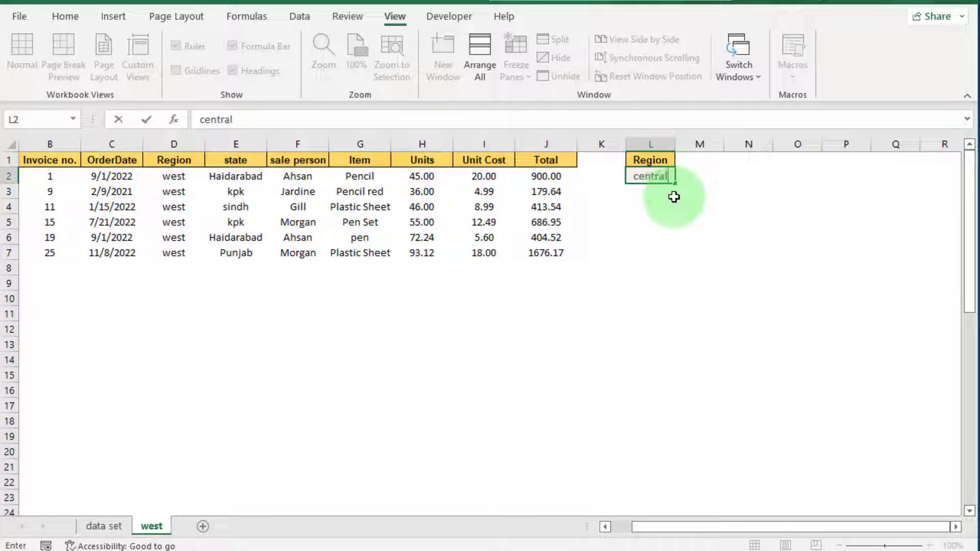
{"action": "key", "text": "Return"}
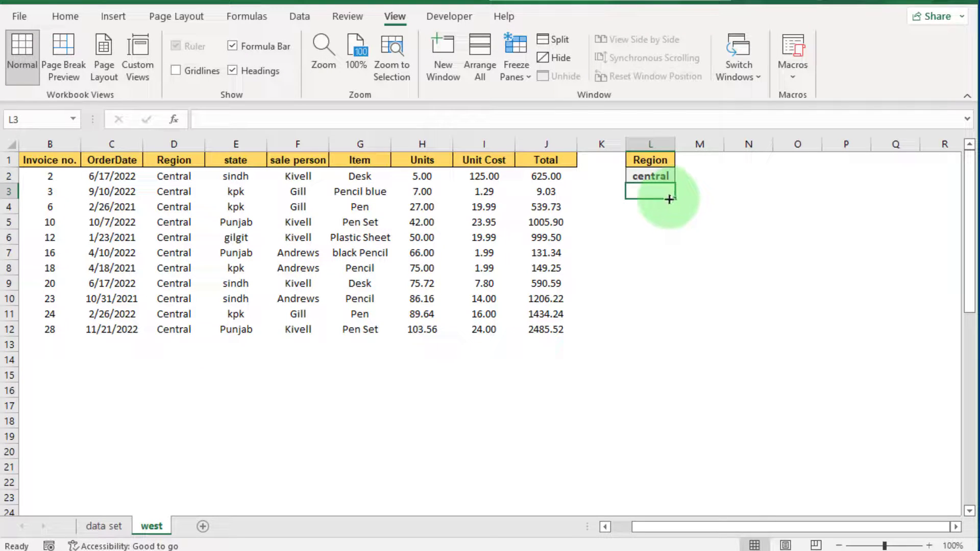
Change the region criterion in L2 to north.
{"action": "left_click", "coordinate": [648, 176]}
{"action": "type", "text": "north"}
{"action": "key", "text": "Return"}
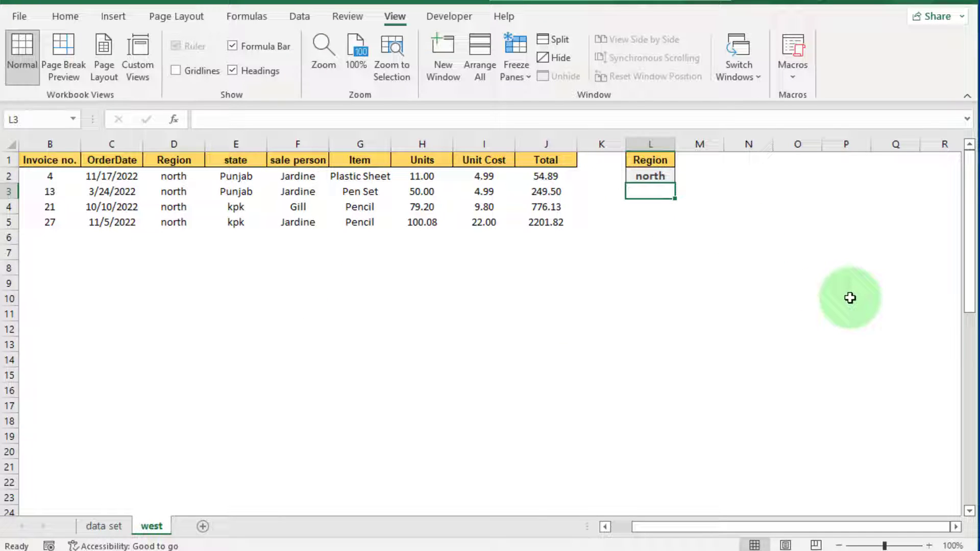
{"action": "left_click", "coordinate": [652, 176]}
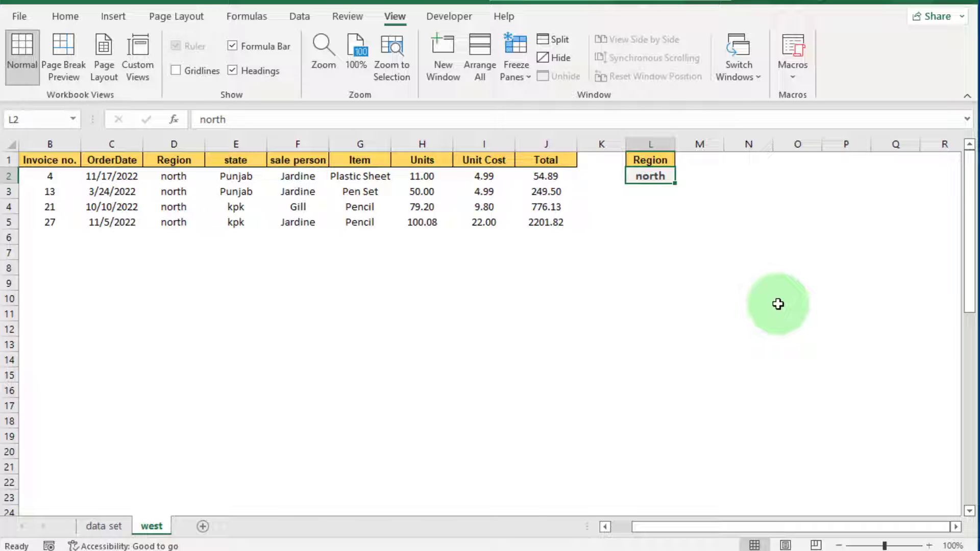
{"action": "type", "text": "c"}
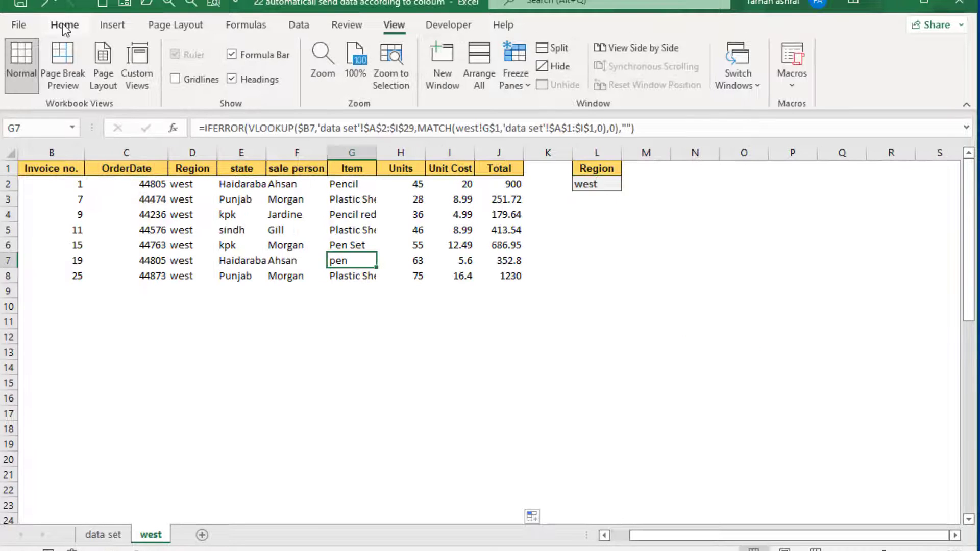
Start a new conditional formatting rule for columns B to J that formats only cells containing No Blanks.
{"action": "left_click_drag", "start_coordinate": [57, 153], "coordinate": [500, 161]}
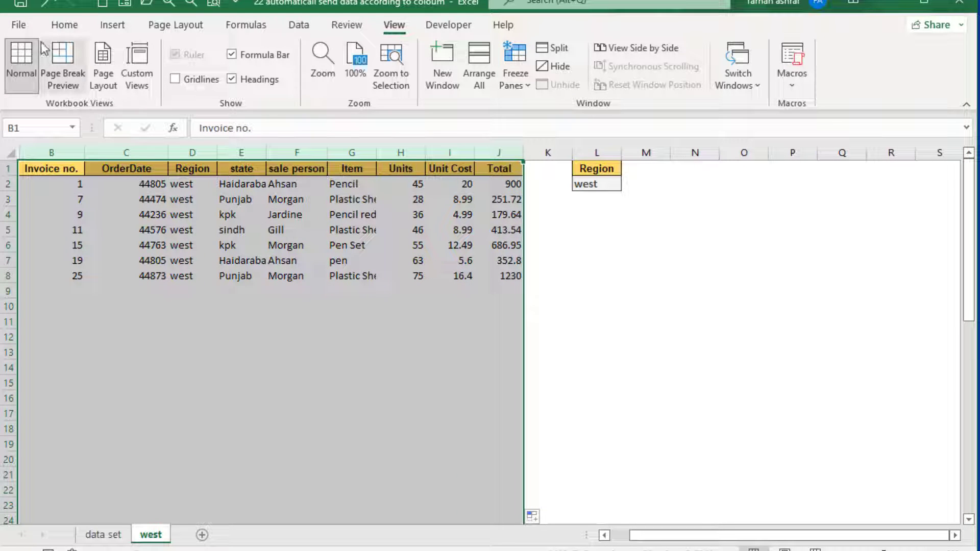
{"action": "left_click", "coordinate": [64, 26]}
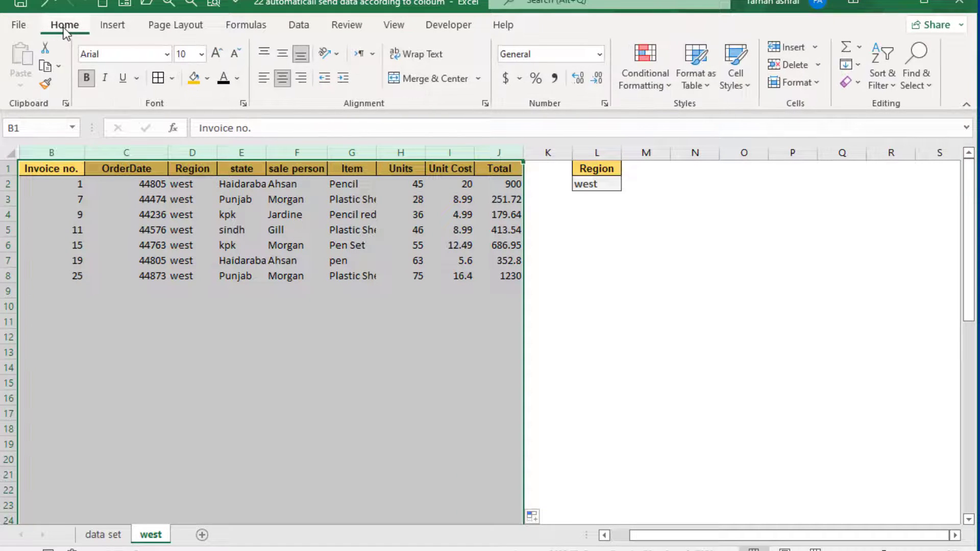
{"action": "left_click", "coordinate": [657, 78]}
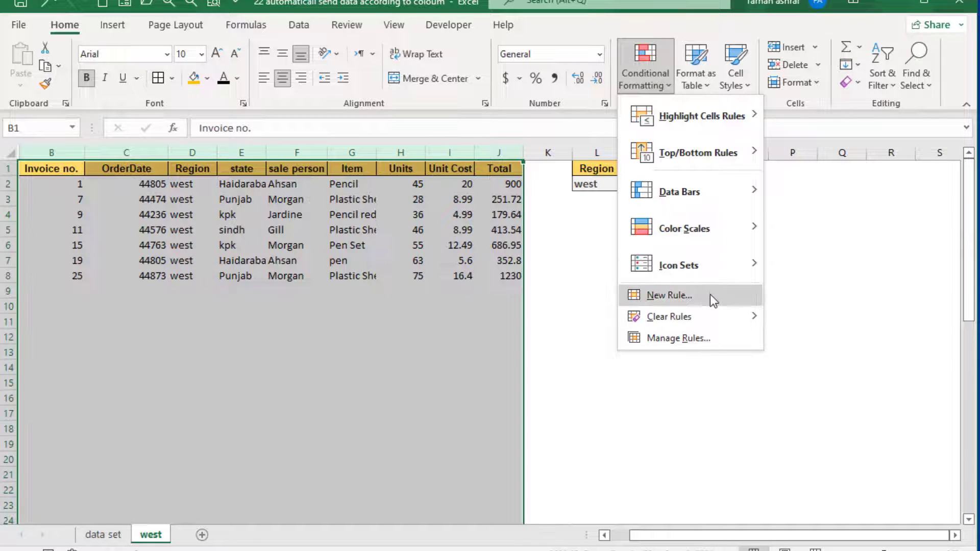
{"action": "left_click", "coordinate": [668, 295]}
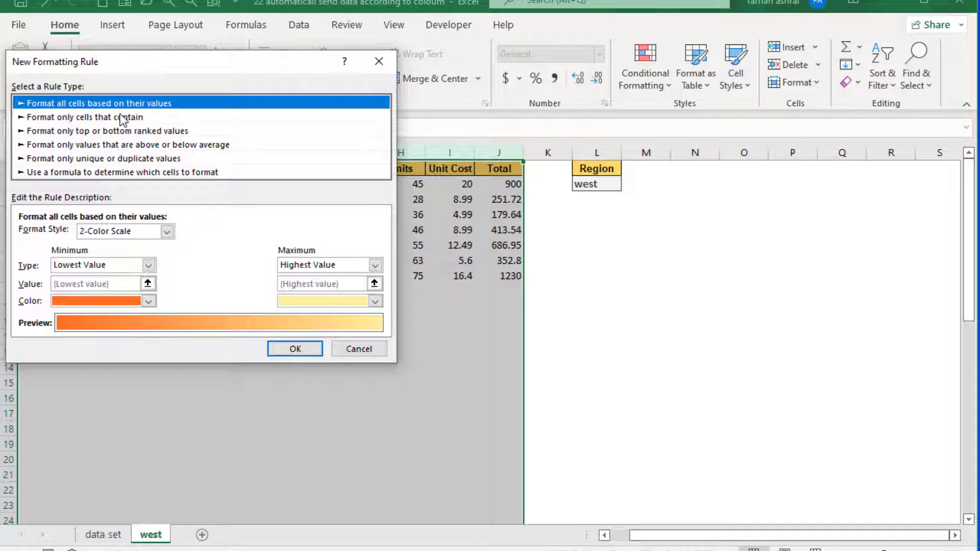
{"action": "left_click_drag", "start_coordinate": [190, 71], "coordinate": [510, 54]}
{"action": "left_click", "coordinate": [453, 100]}
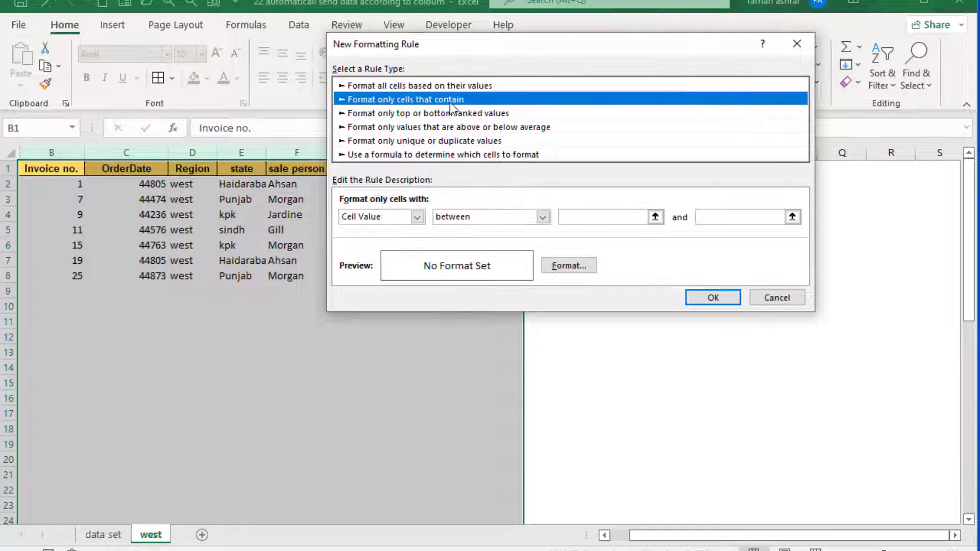
{"action": "left_click", "coordinate": [418, 217]}
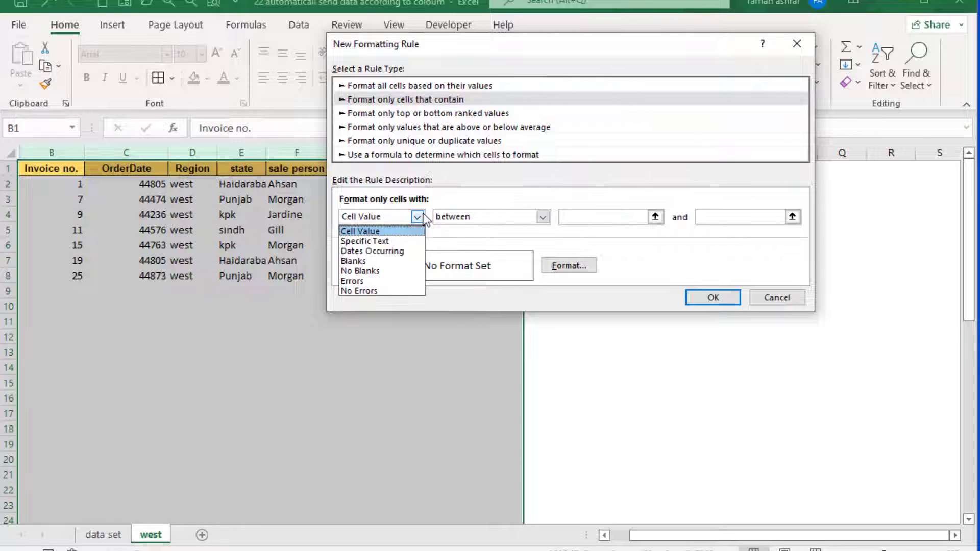
{"action": "left_click", "coordinate": [382, 274]}
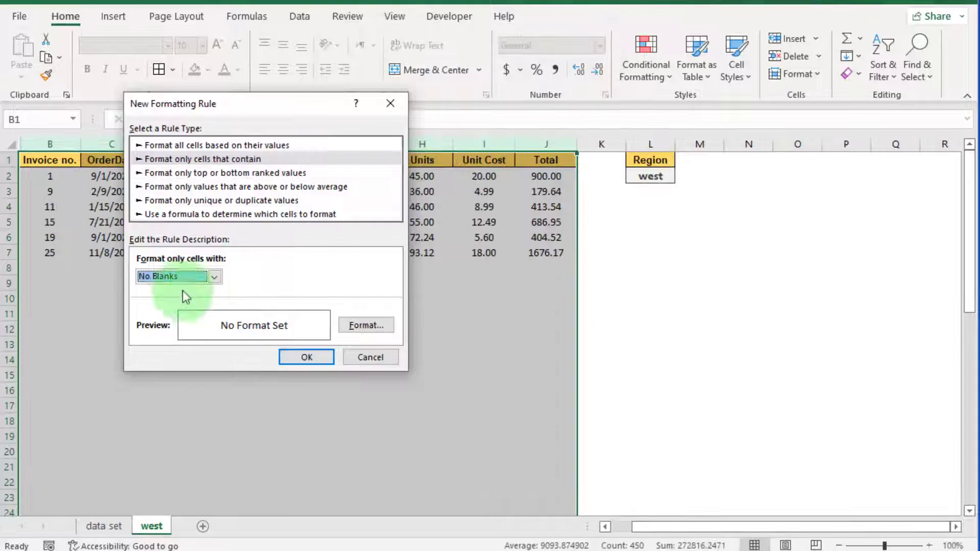
Give the No Blanks rule an outline border format and apply it to columns B to J.
{"action": "left_click", "coordinate": [367, 325]}
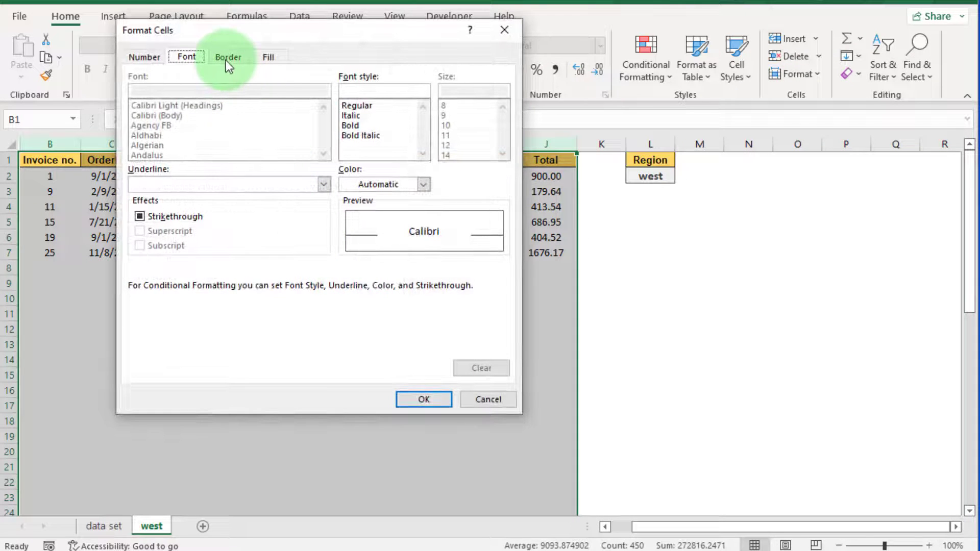
{"action": "left_click", "coordinate": [225, 59]}
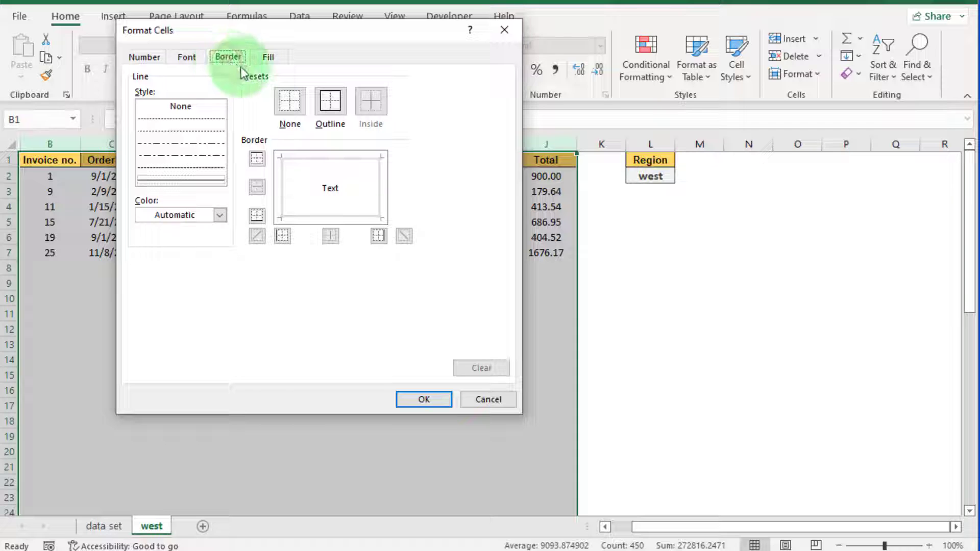
{"action": "left_click", "coordinate": [327, 105]}
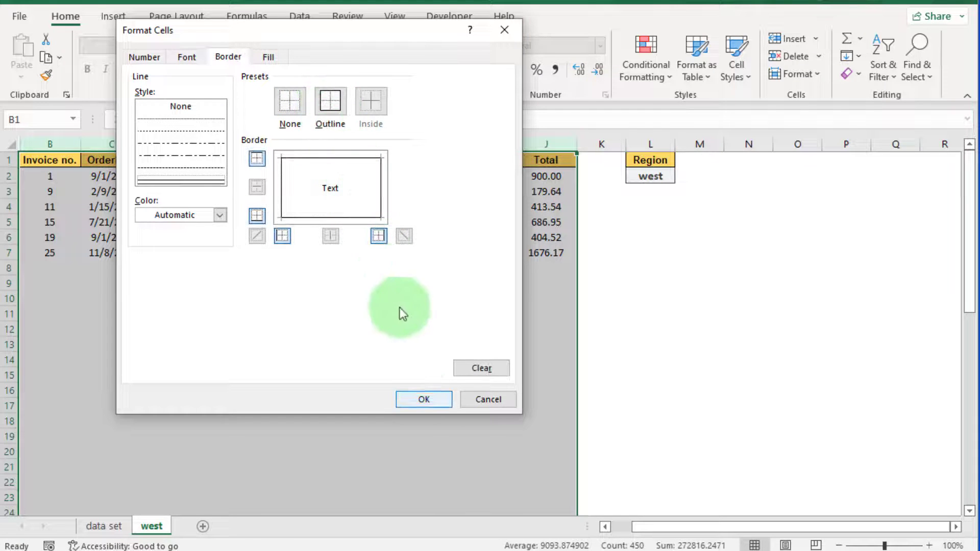
{"action": "left_click", "coordinate": [433, 398]}
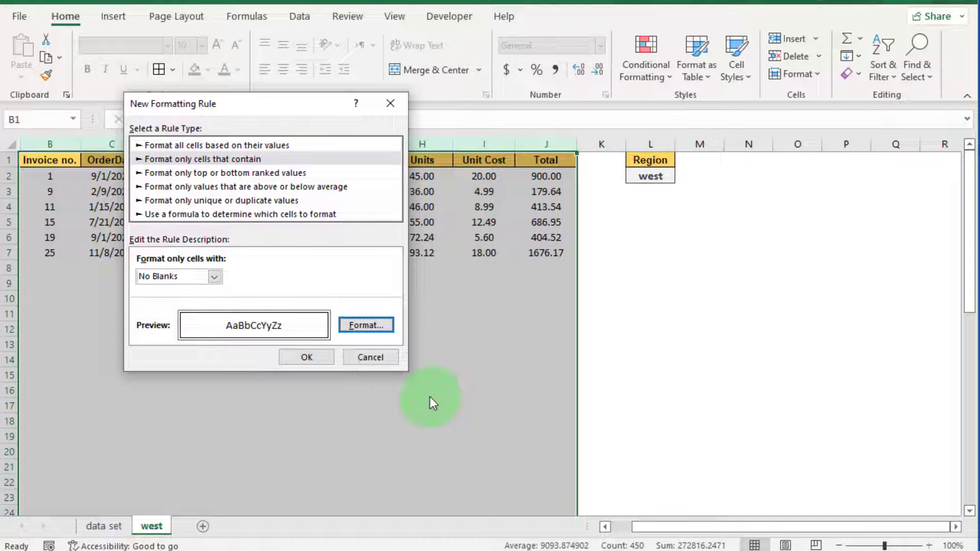
{"action": "left_click", "coordinate": [318, 357]}
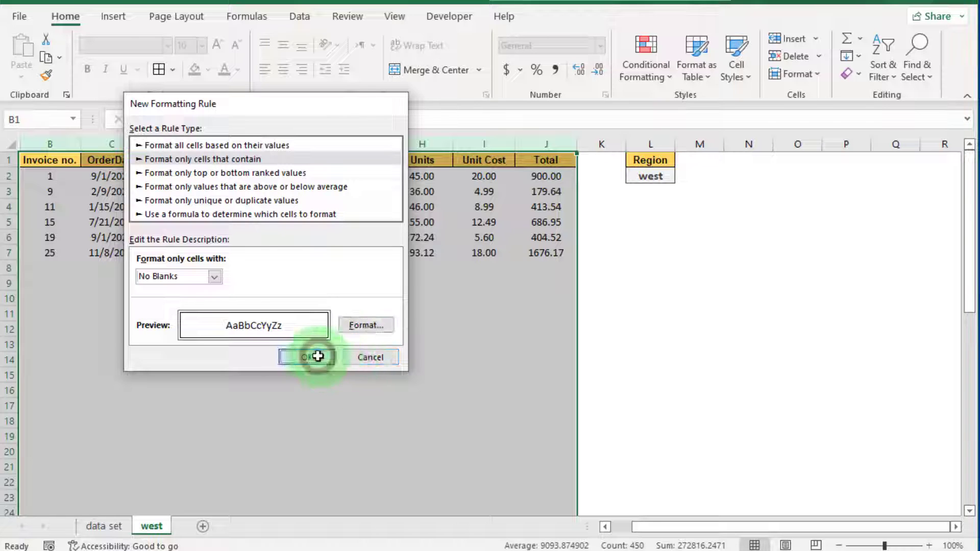
{"action": "left_click", "coordinate": [476, 295]}
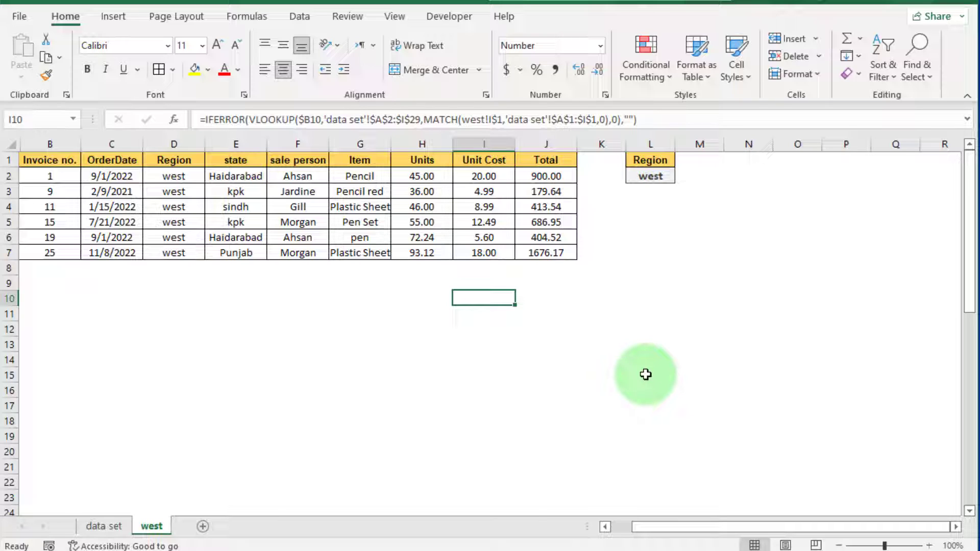
Duplicate the west sheet and rename the copy central.
{"action": "left_click_drag", "start_coordinate": [145, 526], "coordinate": [192, 533]}
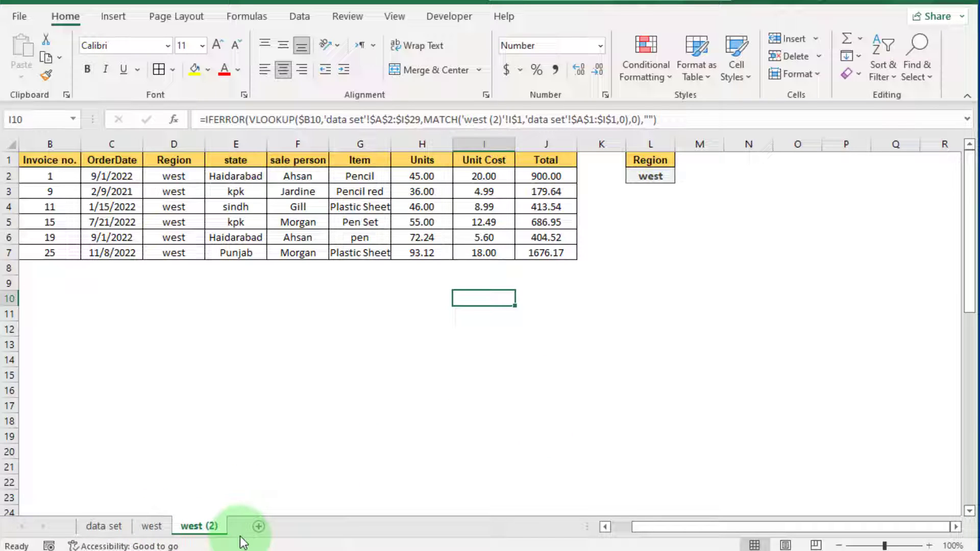
{"action": "right_click", "coordinate": [203, 526]}
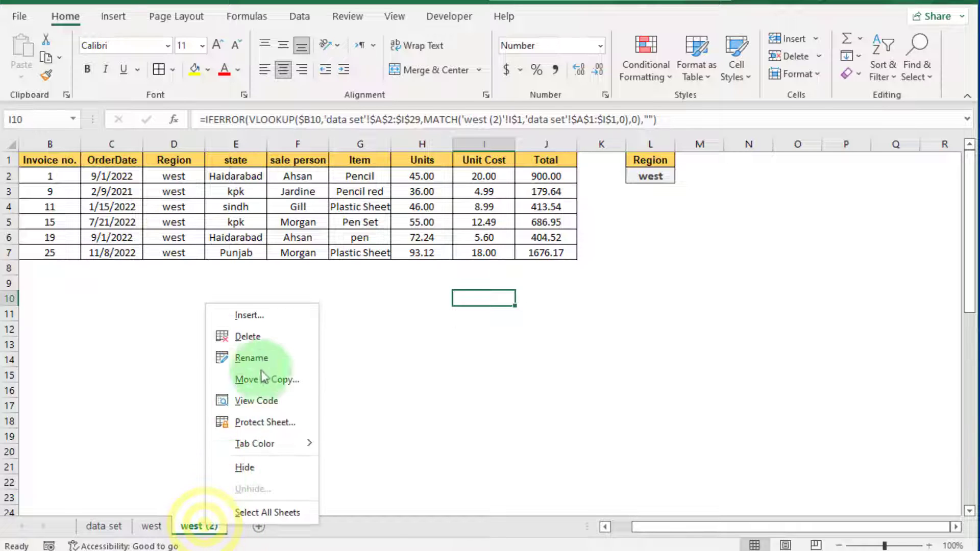
{"action": "left_click", "coordinate": [264, 361]}
{"action": "type", "text": "central"}
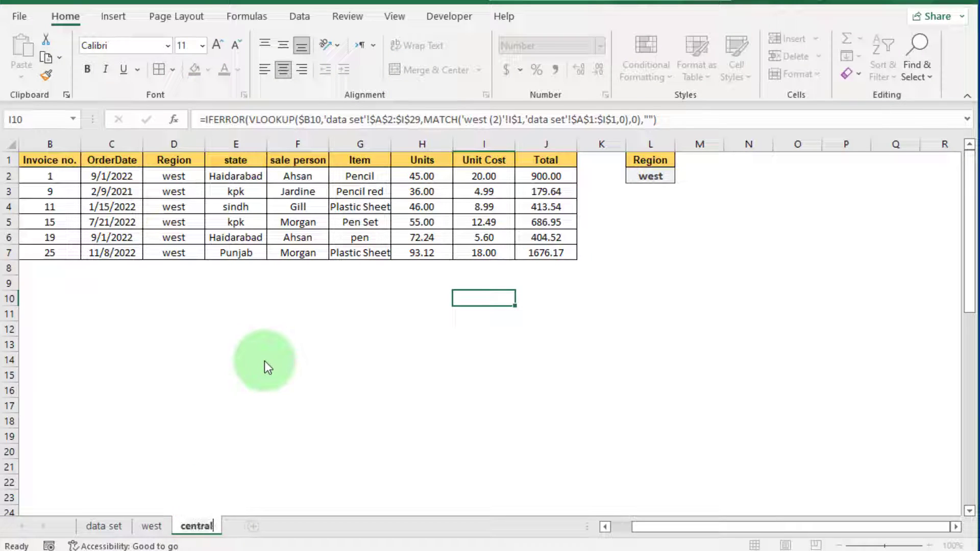
{"action": "key", "text": "Return"}
Duplicate the central sheet and rename the copy north.
{"action": "left_click_drag", "start_coordinate": [196, 526], "coordinate": [240, 529]}
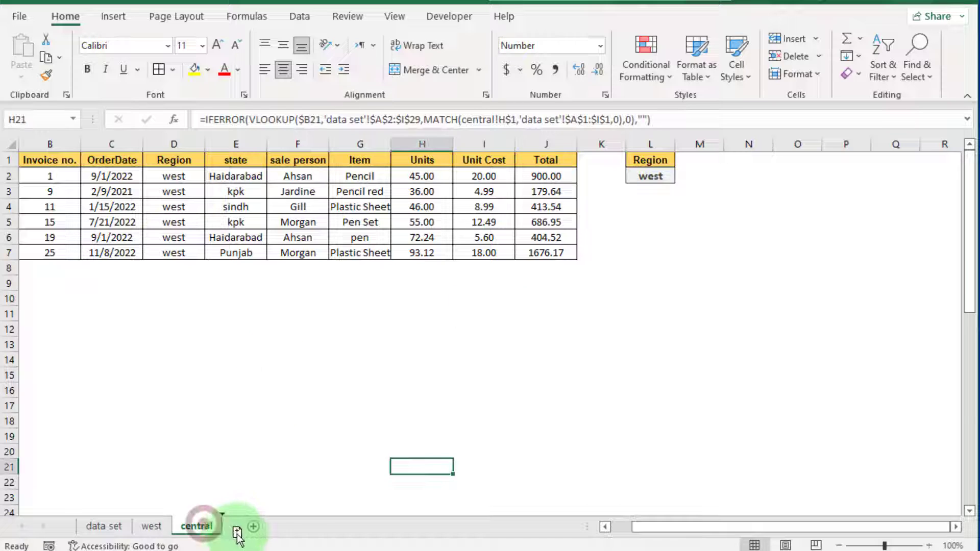
{"action": "right_click", "coordinate": [252, 526]}
{"action": "left_click", "coordinate": [292, 360]}
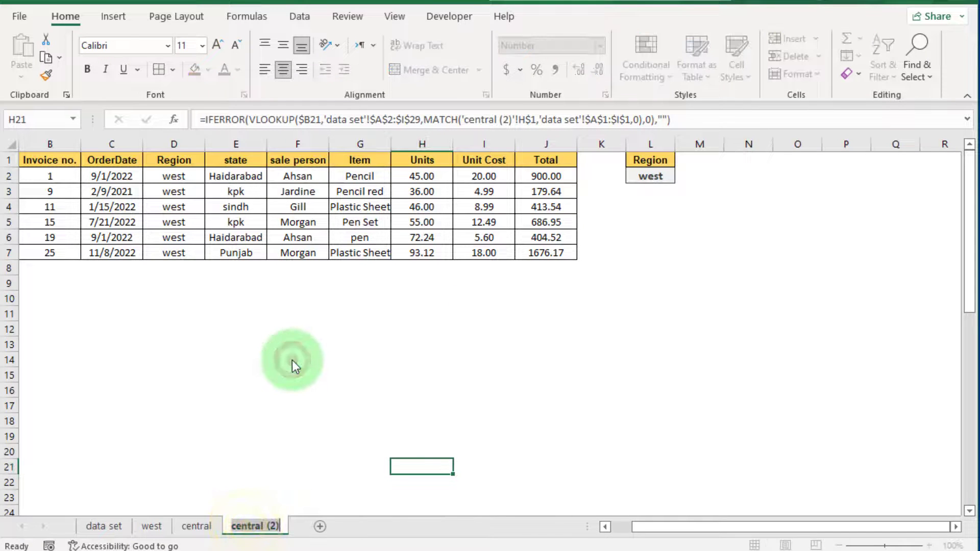
{"action": "type", "text": "north"}
{"action": "key", "text": "Return"}
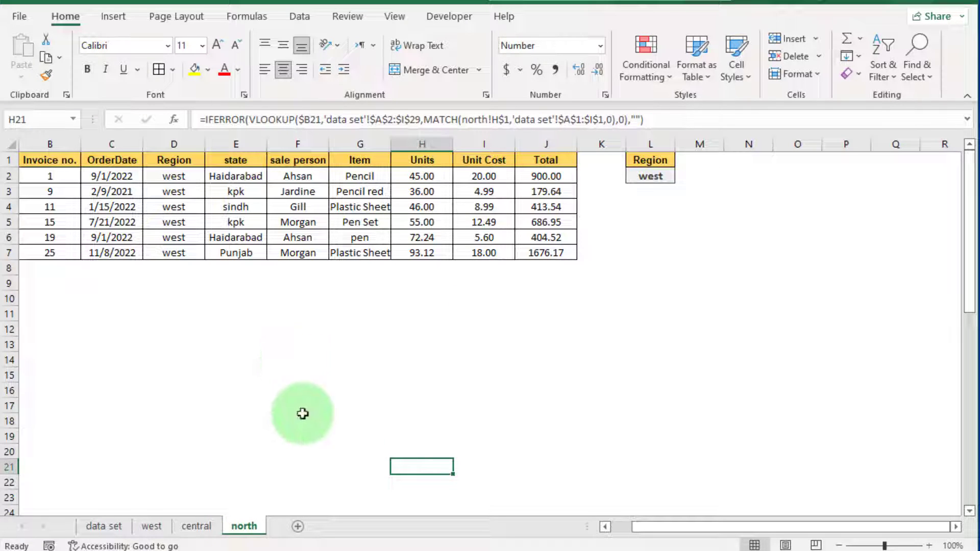
Enter cental as the region criterion in L2 of the central sheet.
{"action": "left_click", "coordinate": [197, 526]}
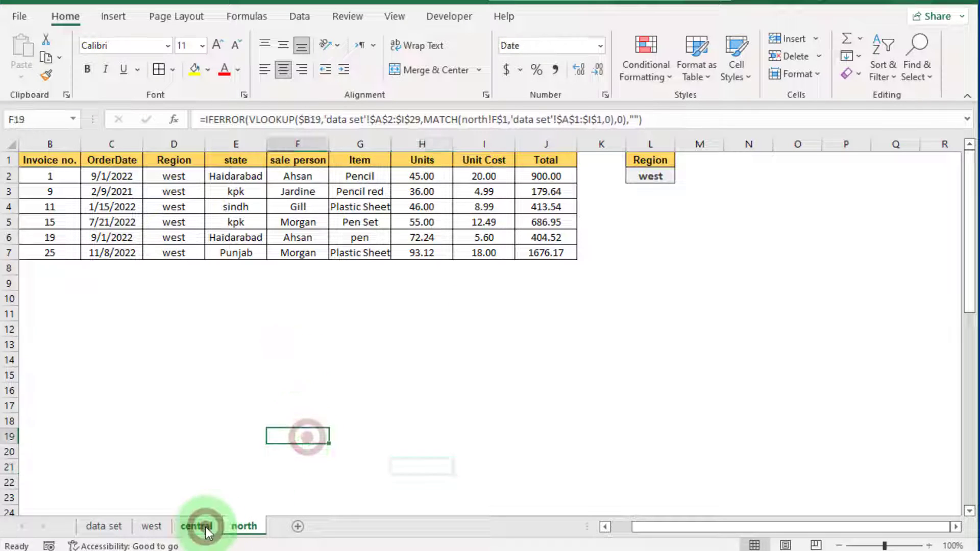
{"action": "left_click", "coordinate": [662, 177]}
{"action": "type", "text": "c"}
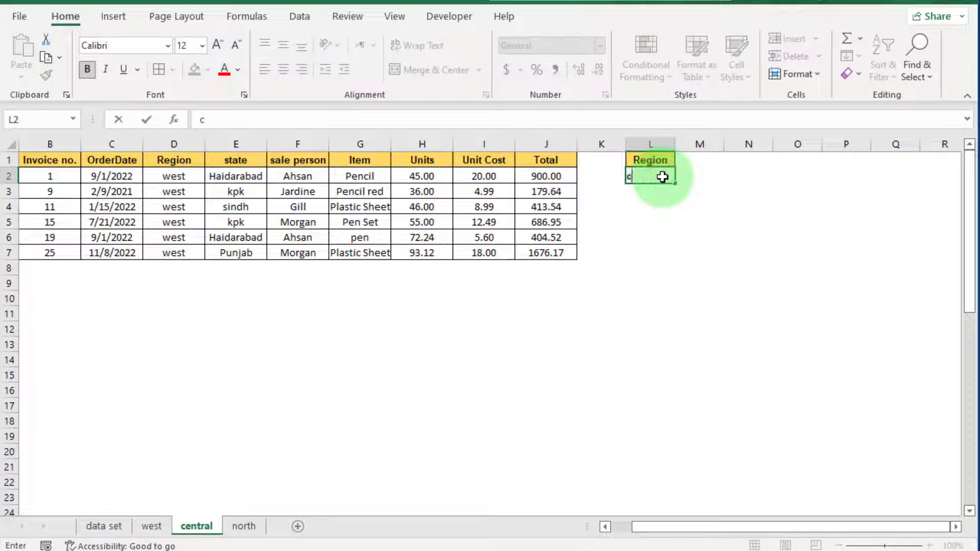
{"action": "type", "text": "ental"}
{"action": "key", "text": "Return"}
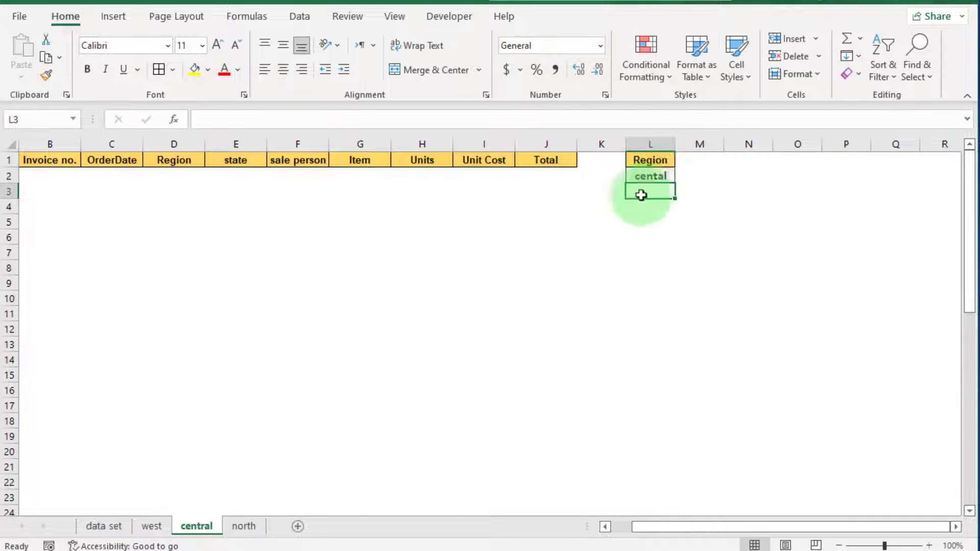
Set the region criterion in L2 of the central sheet to central.
{"action": "left_click", "coordinate": [250, 527]}
{"action": "left_click", "coordinate": [650, 176]}
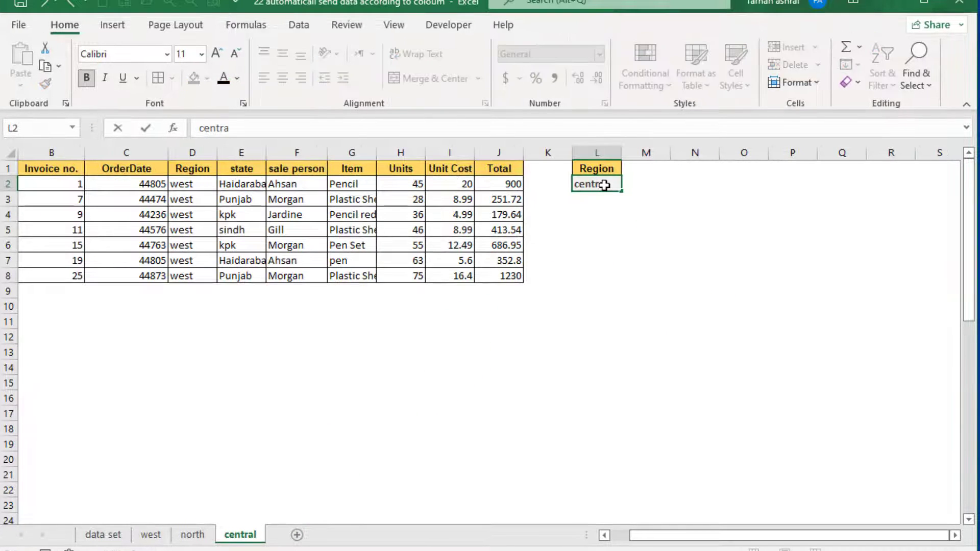
{"action": "type", "text": "l"}
{"action": "key", "text": "Return"}
{"action": "left_click", "coordinate": [198, 462]}
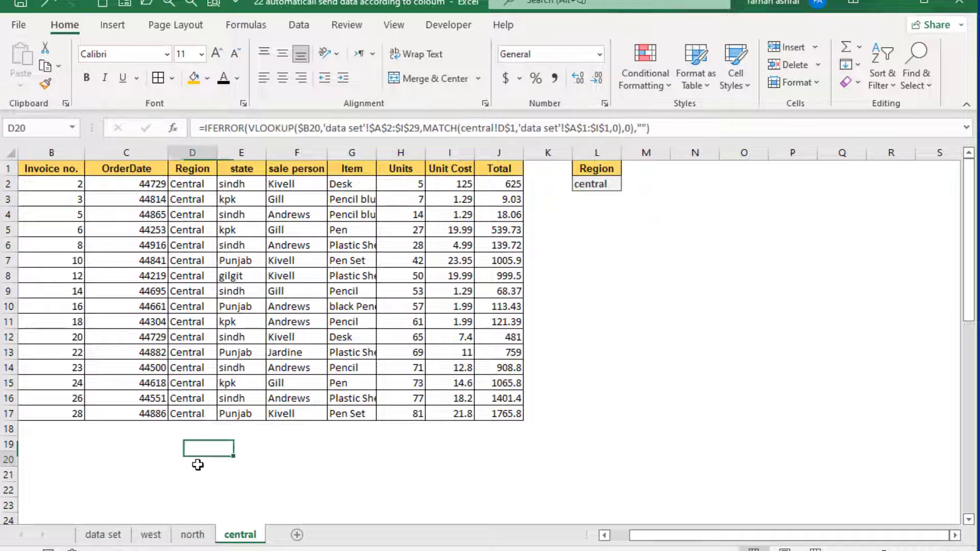
Review the rows on the west, north and central sheets and compare them with the source rows on the data set sheet.
{"action": "left_click", "coordinate": [151, 535]}
{"action": "left_click", "coordinate": [192, 535]}
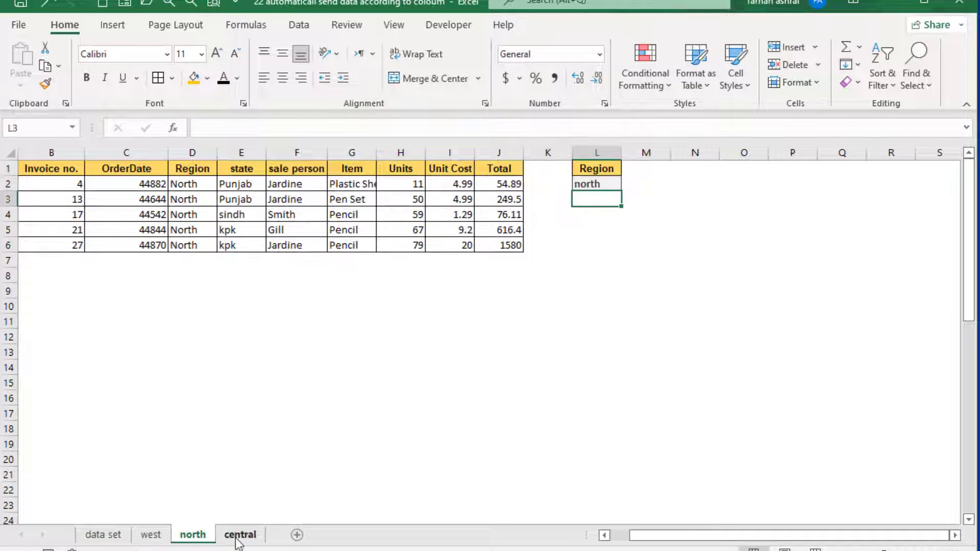
{"action": "left_click", "coordinate": [240, 535]}
{"action": "left_click", "coordinate": [103, 534]}
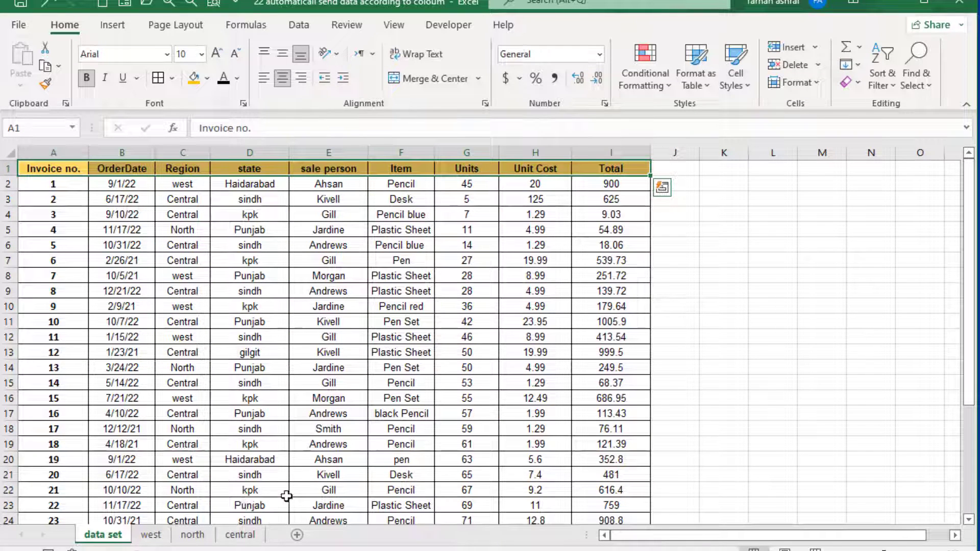
{"action": "left_click", "coordinate": [316, 445]}
{"action": "scroll", "coordinate": [277, 472], "scroll_direction": "down", "scroll_amount": 5}
{"action": "scroll", "coordinate": [189, 428], "scroll_direction": "up", "scroll_amount": 4}
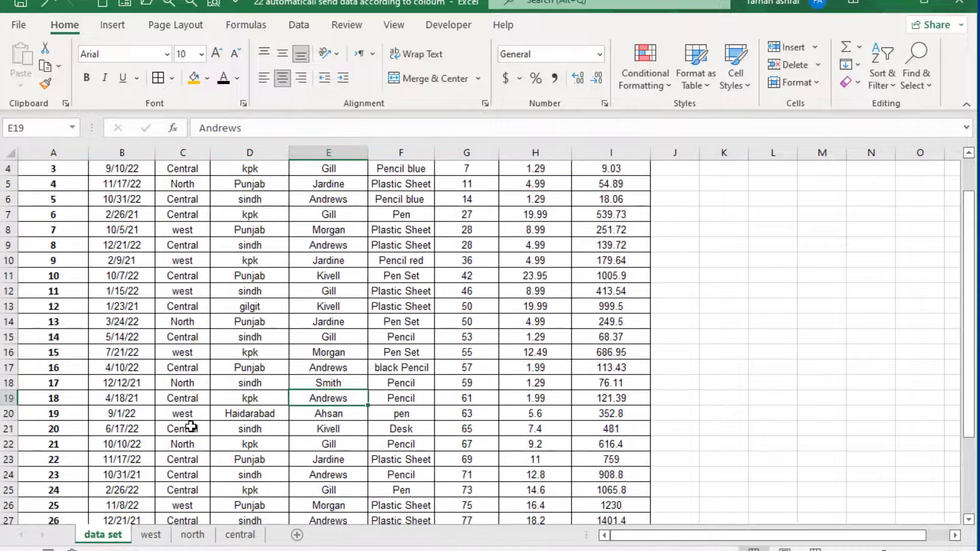
{"action": "scroll", "coordinate": [191, 429], "scroll_direction": "down", "scroll_amount": 2}
Convert the data set range A1:I29 into a table with headers.
{"action": "left_click", "coordinate": [190, 429]}
{"action": "left_click", "coordinate": [251, 369]}
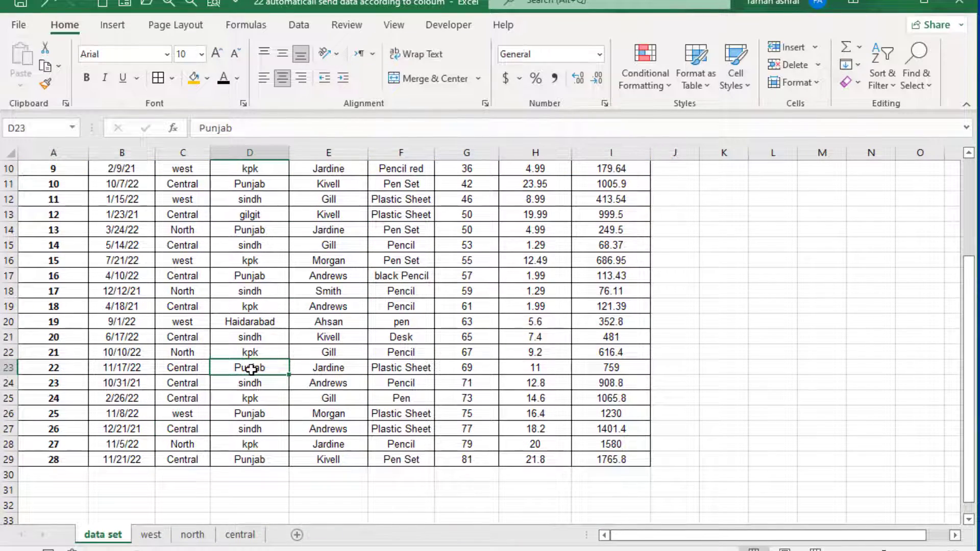
{"action": "scroll", "coordinate": [251, 369], "scroll_direction": "up", "scroll_amount": 3}
{"action": "key", "text": "ctrl+t"}
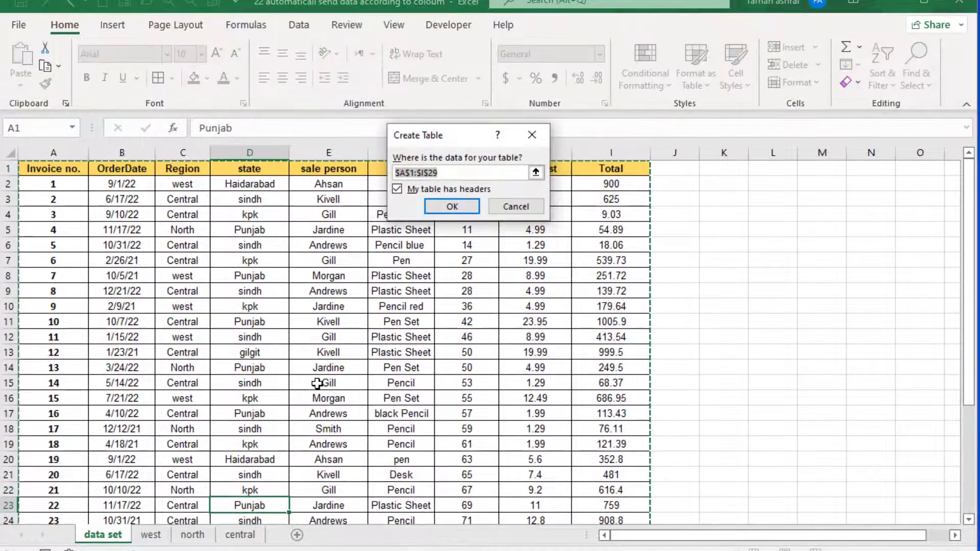
{"action": "left_click", "coordinate": [451, 207]}
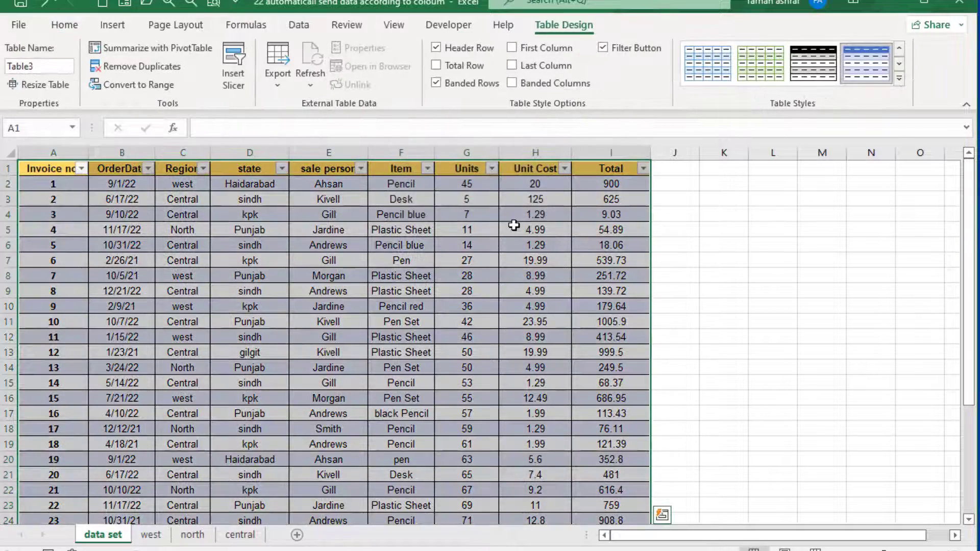
Apply the plain unshaded Light table style to the data set table and turn off its header filter buttons.
{"action": "left_click", "coordinate": [900, 78]}
{"action": "left_click", "coordinate": [706, 85]}
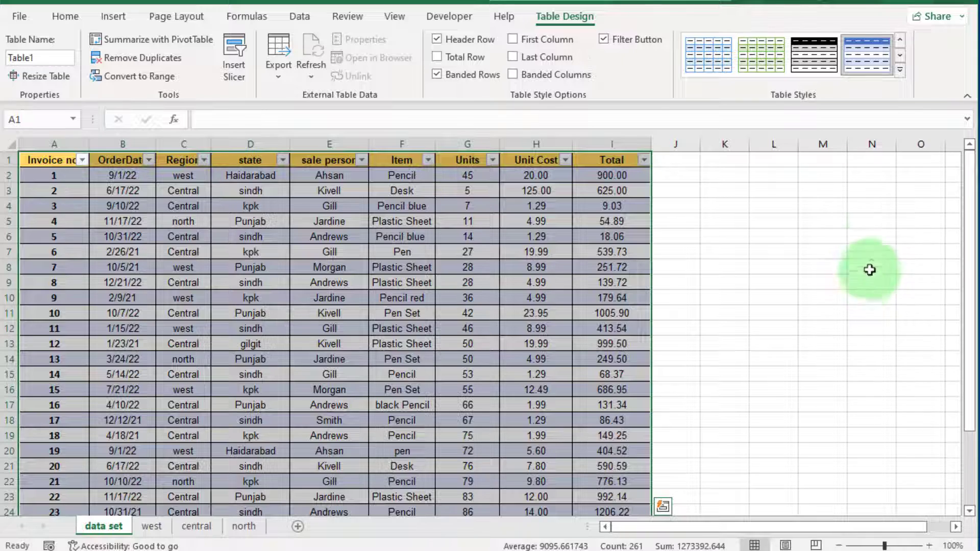
{"action": "left_click", "coordinate": [902, 71]}
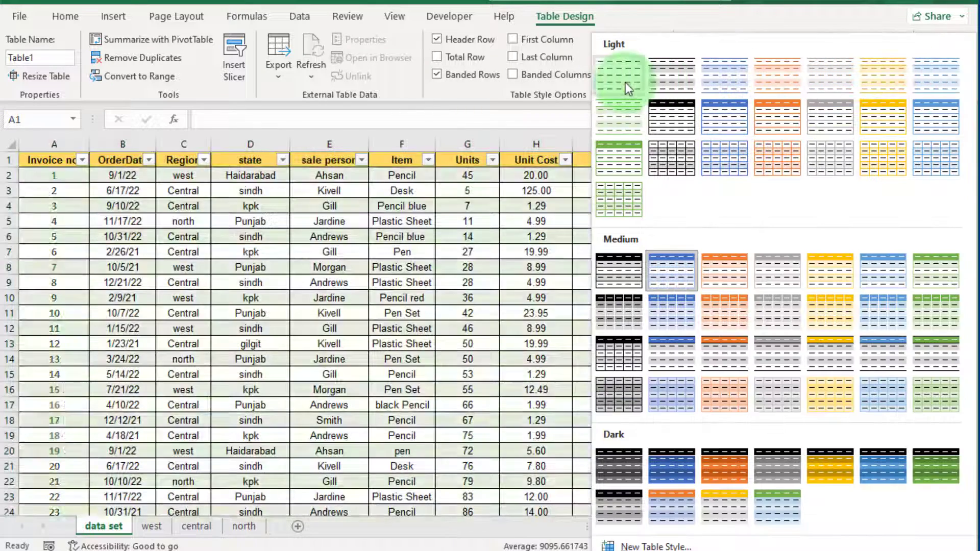
{"action": "left_click", "coordinate": [626, 81]}
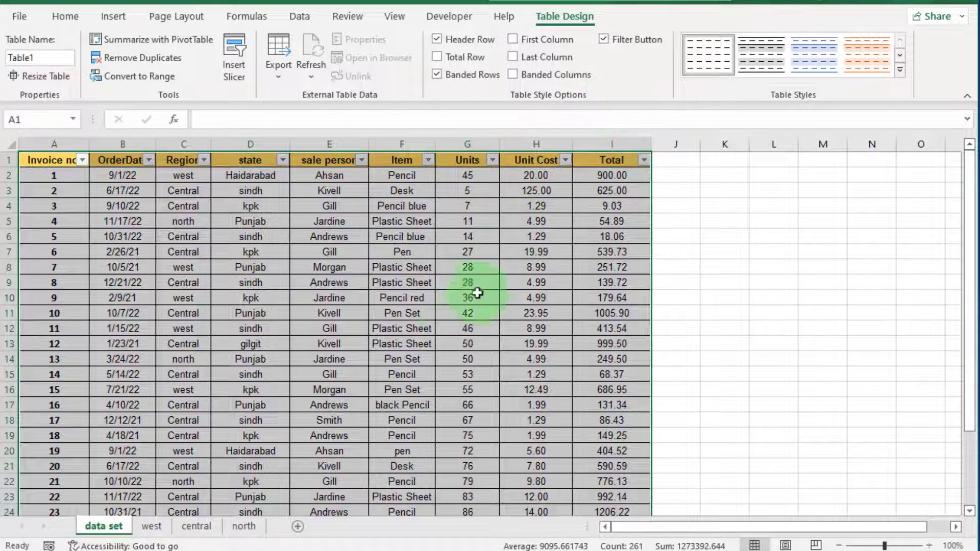
{"action": "left_click", "coordinate": [446, 339]}
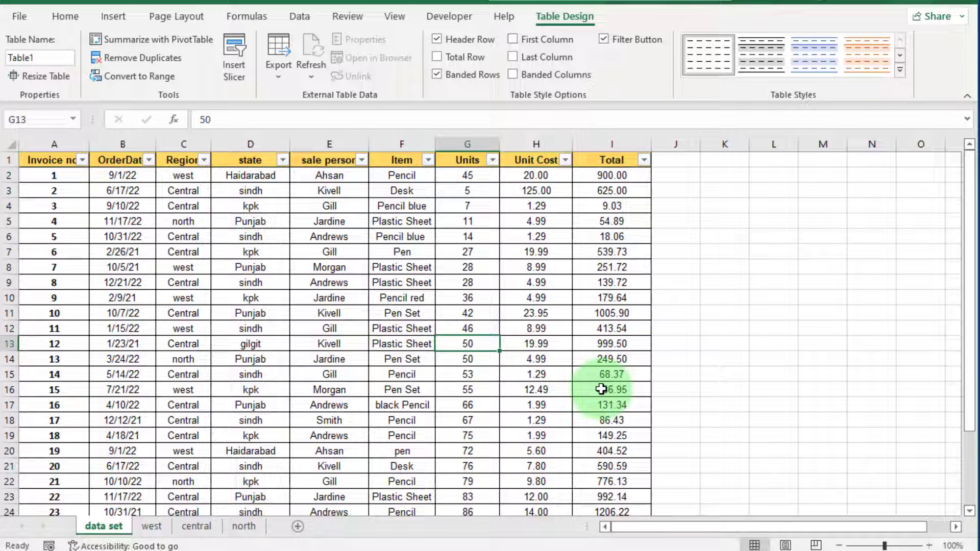
{"action": "key", "text": "ctrl+shift+l"}
{"action": "left_click", "coordinate": [313, 279]}
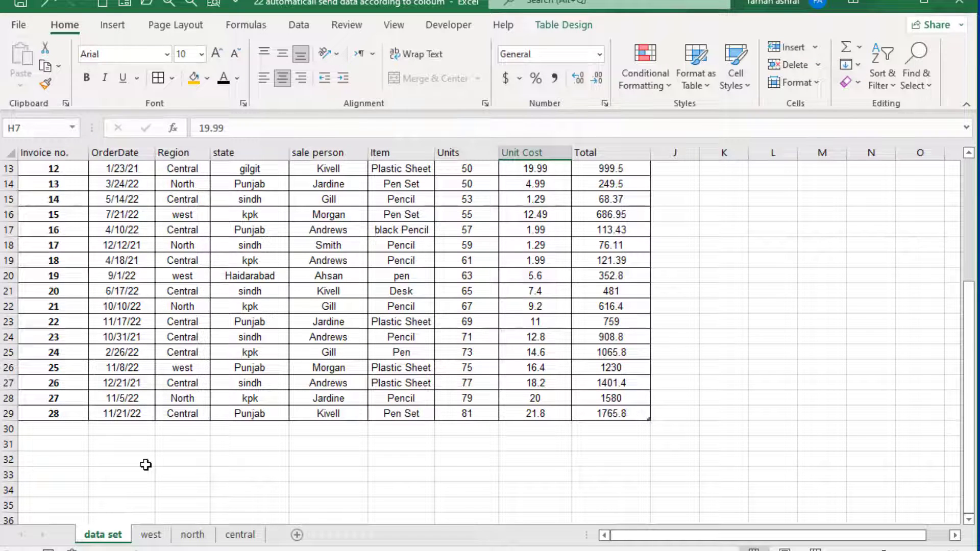
Start row 30 of the data set table with the next invoice number, order date 11/21/22, region central and state kpk.
{"action": "left_click", "coordinate": [240, 534]}
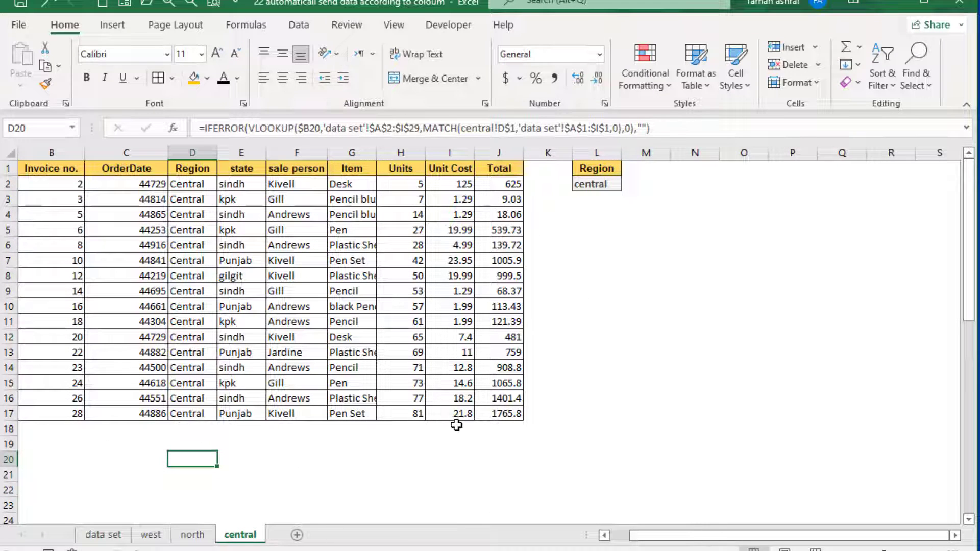
{"action": "left_click", "coordinate": [103, 535]}
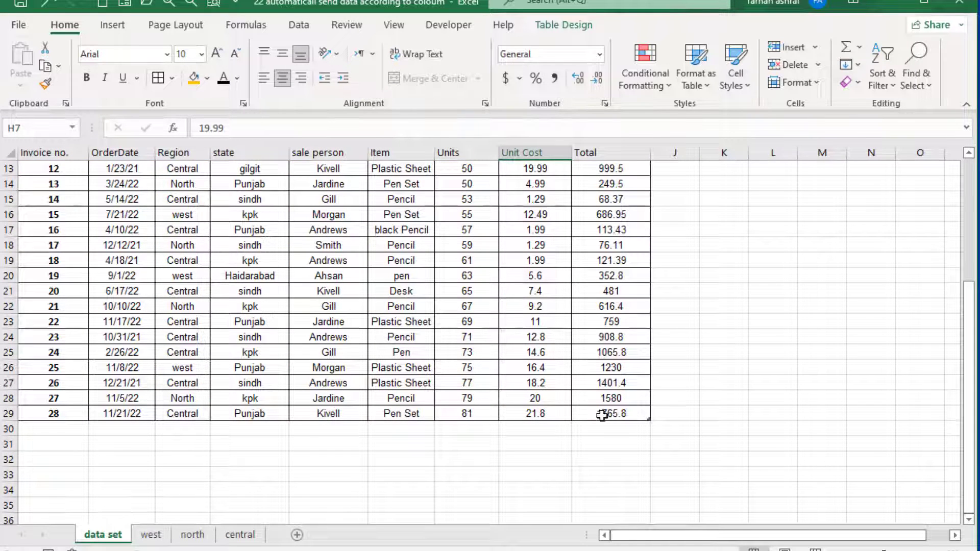
{"action": "left_click", "coordinate": [72, 429]}
{"action": "type", "text": "29"}
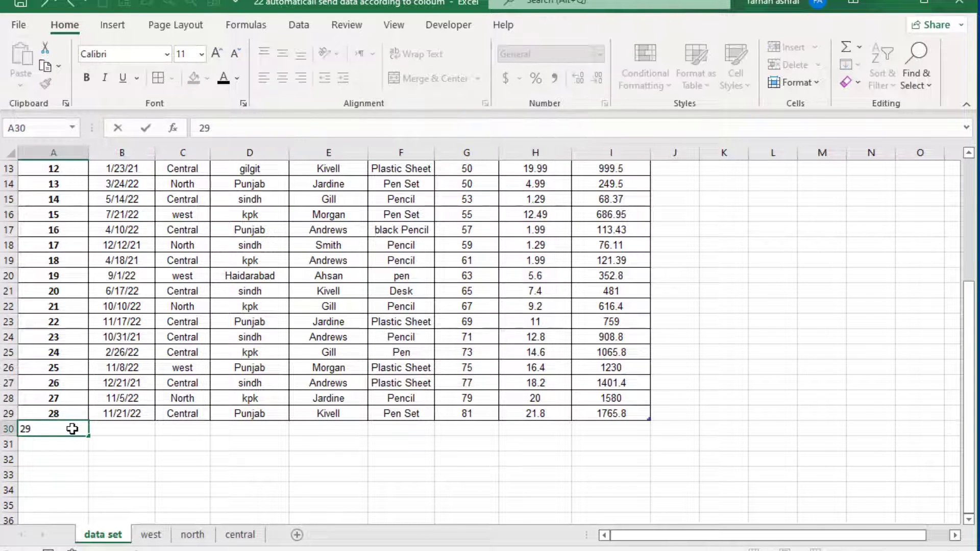
{"action": "key", "text": "Tab"}
{"action": "type", "text": "1"}
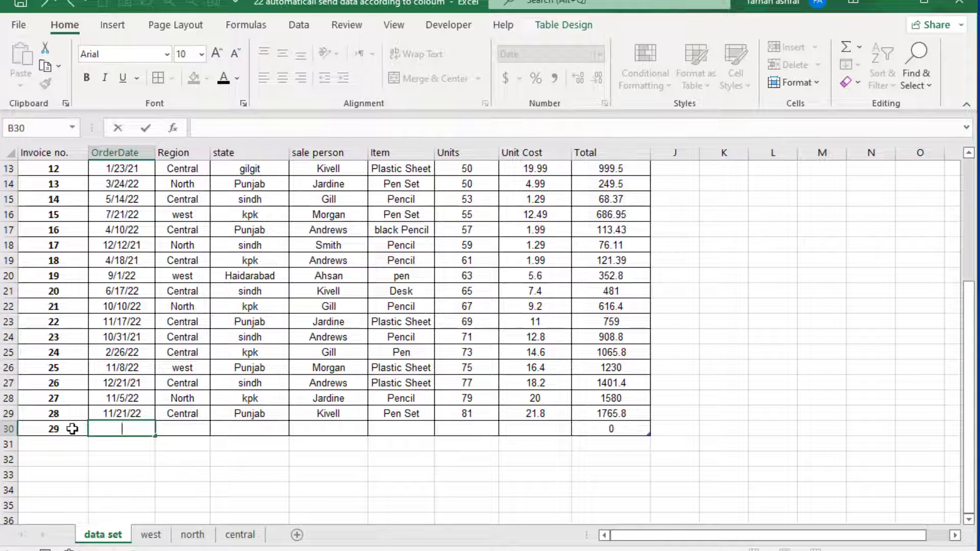
{"action": "type", "text": "1/21/22"}
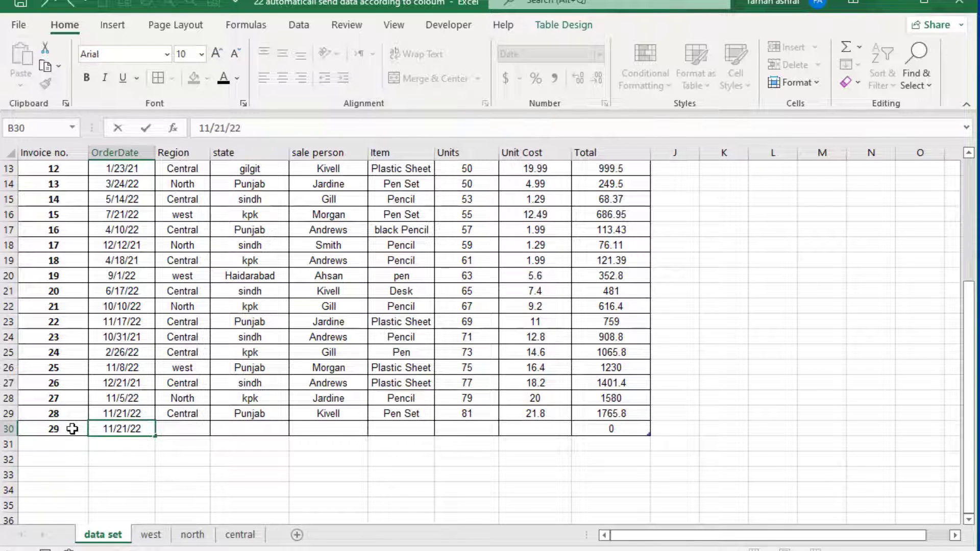
{"action": "key", "text": "Tab"}
{"action": "type", "text": "central"}
{"action": "key", "text": "Tab"}
{"action": "type", "text": "k"}
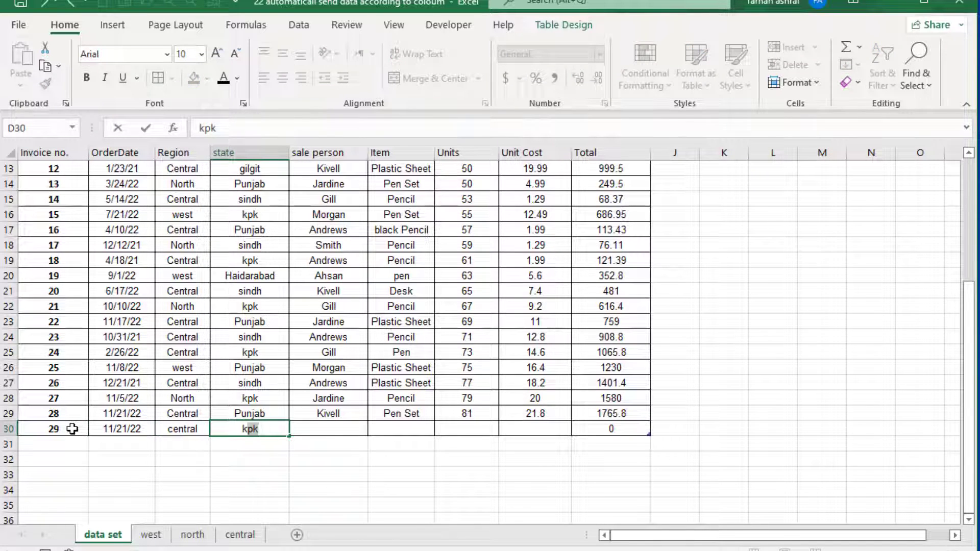
Complete row 30 with the sales person's name, item pencil, 55 units and unit cost 12, and check the central sheet for the row.
{"action": "key", "text": "Tab"}
{"action": "type", "text": "gill"}
{"action": "key", "text": "Tab"}
{"action": "type", "text": "pen"}
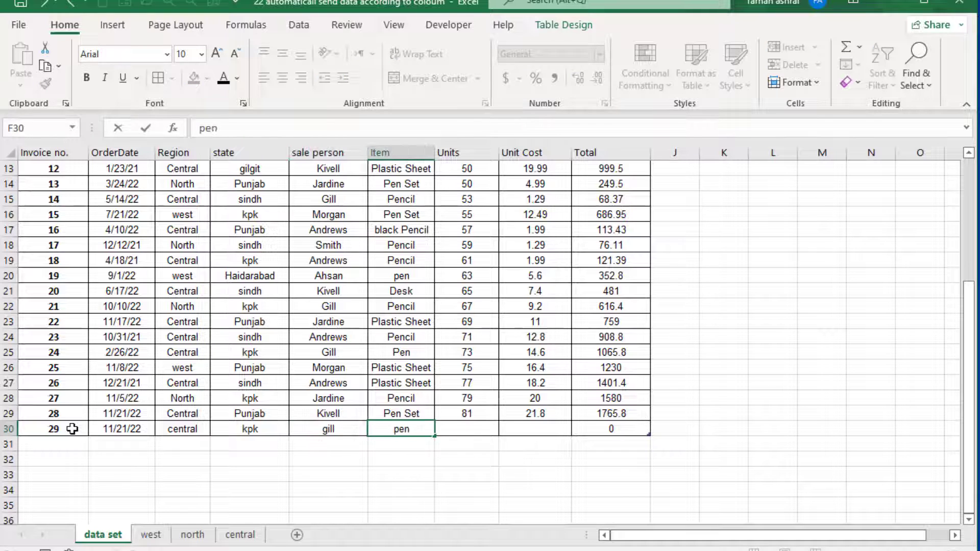
{"action": "type", "text": "cil"}
{"action": "key", "text": "Tab"}
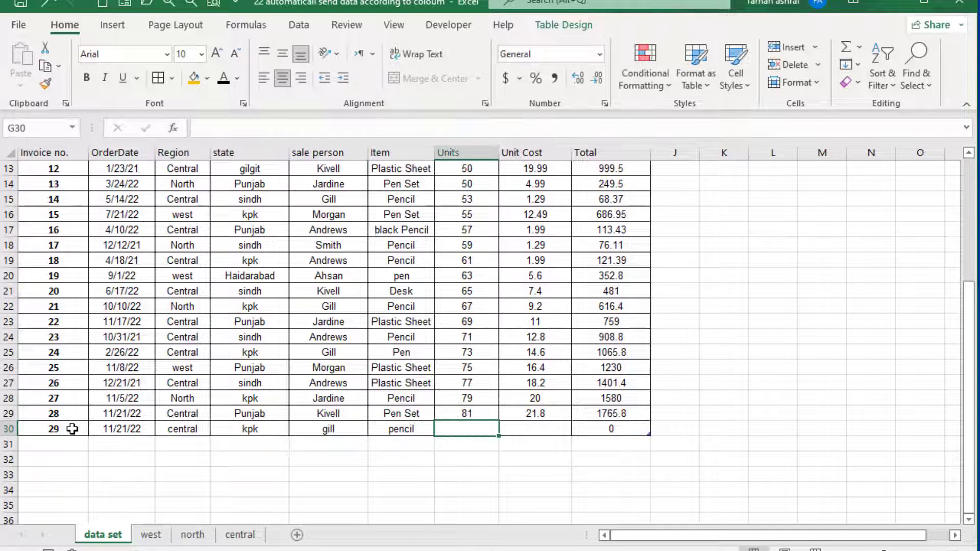
{"action": "type", "text": "55"}
{"action": "key", "text": "Tab"}
{"action": "type", "text": "1"}
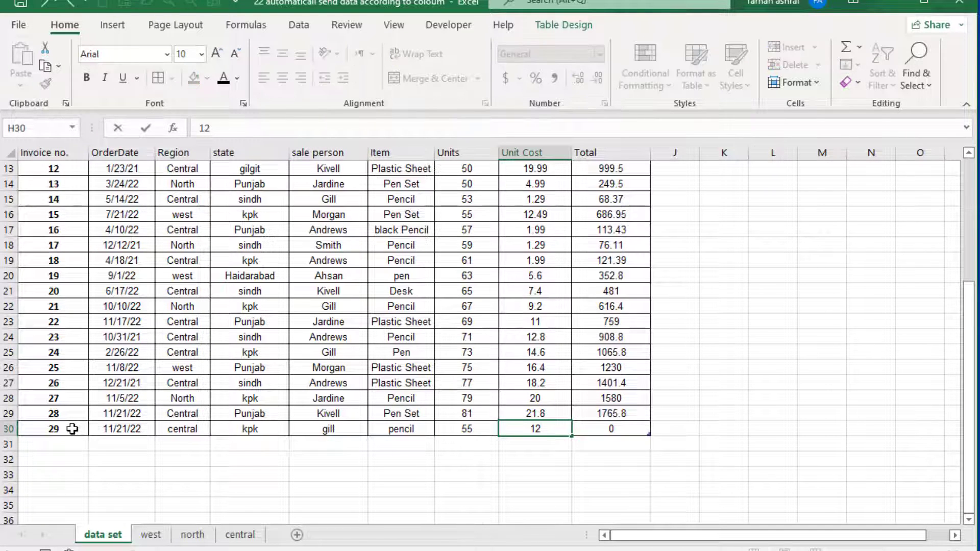
{"action": "key", "text": "Return"}
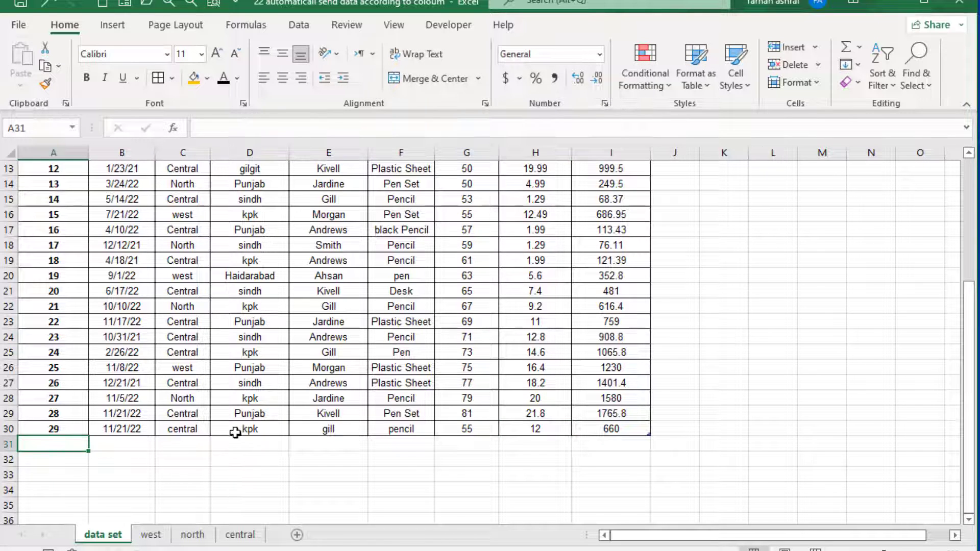
{"action": "left_click", "coordinate": [249, 535]}
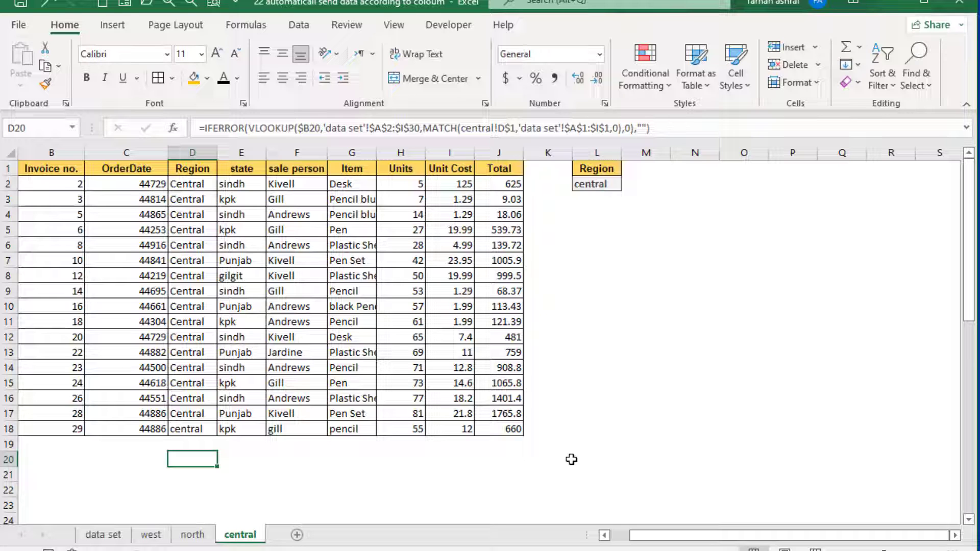
Start row 31 of the data set table with the next invoice number, the order date copied from B30, region west and state punjab.
{"action": "left_click", "coordinate": [151, 535]}
{"action": "left_click", "coordinate": [103, 534]}
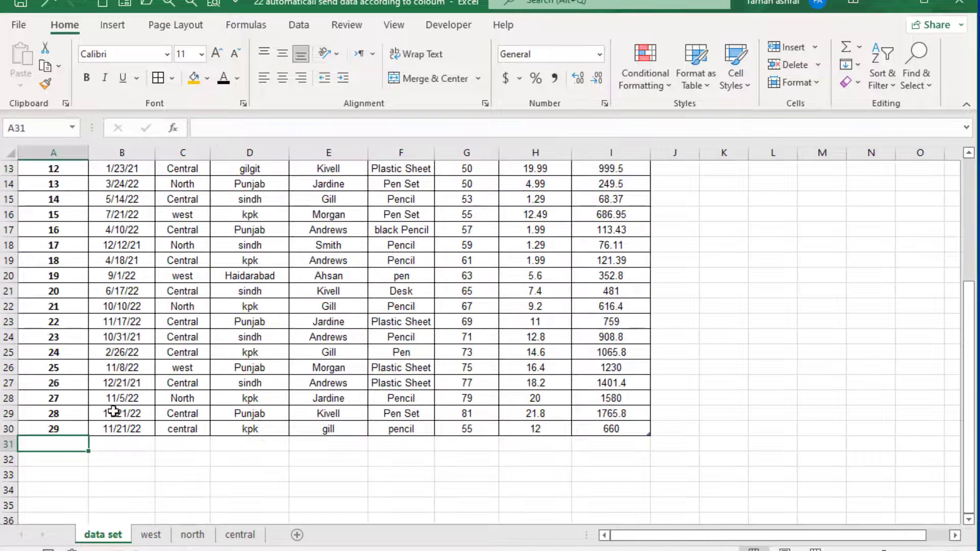
{"action": "type", "text": "30"}
{"action": "key", "text": "Tab"}
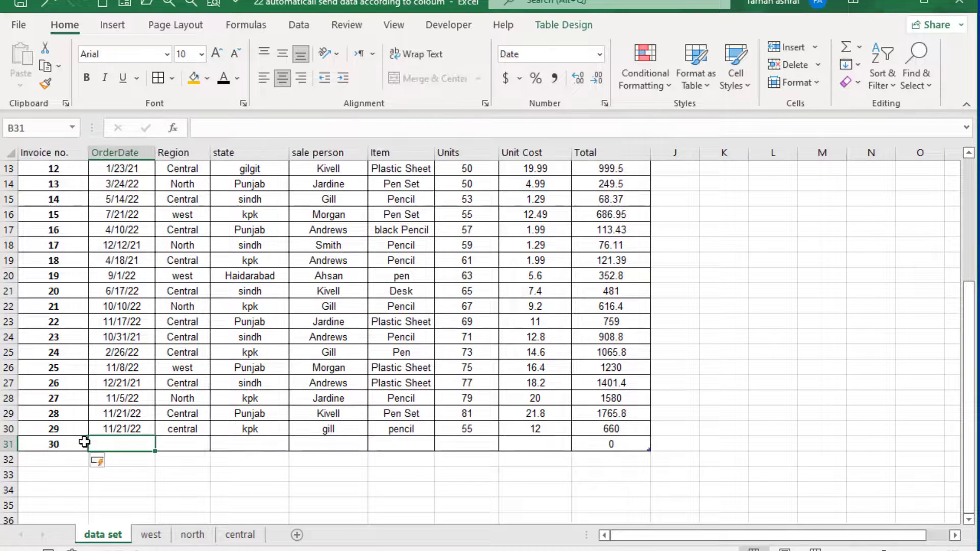
{"action": "left_click", "coordinate": [115, 429]}
{"action": "key", "text": "ctrl+c"}
{"action": "left_click", "coordinate": [123, 444]}
{"action": "key", "text": "ctrl+v"}
{"action": "key", "text": "Tab"}
{"action": "type", "text": "west"}
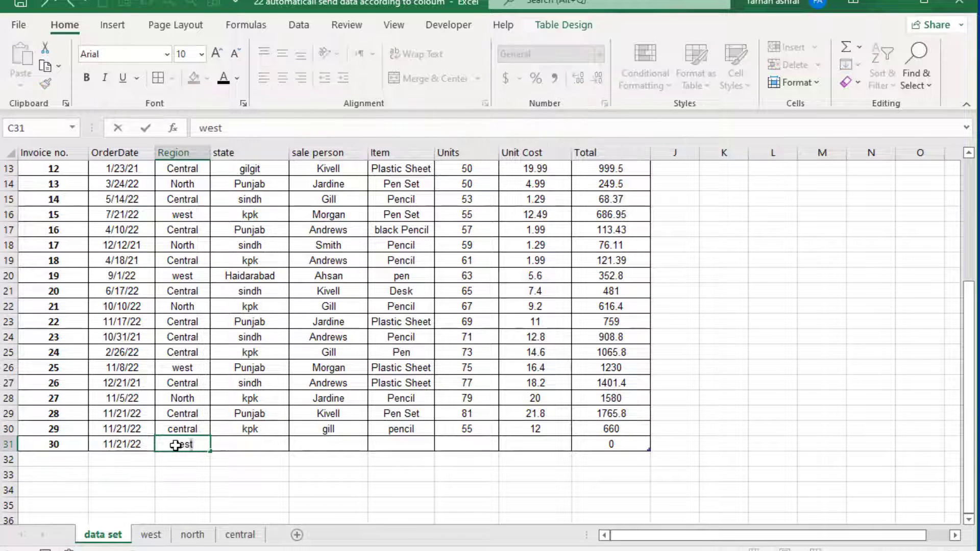
{"action": "key", "text": "Tab"}
{"action": "type", "text": "punjab"}
Complete row 31 with the sales person's name, item pen, 50 units and unit cost 10, and check the west sheet for the row.
{"action": "key", "text": "Tab"}
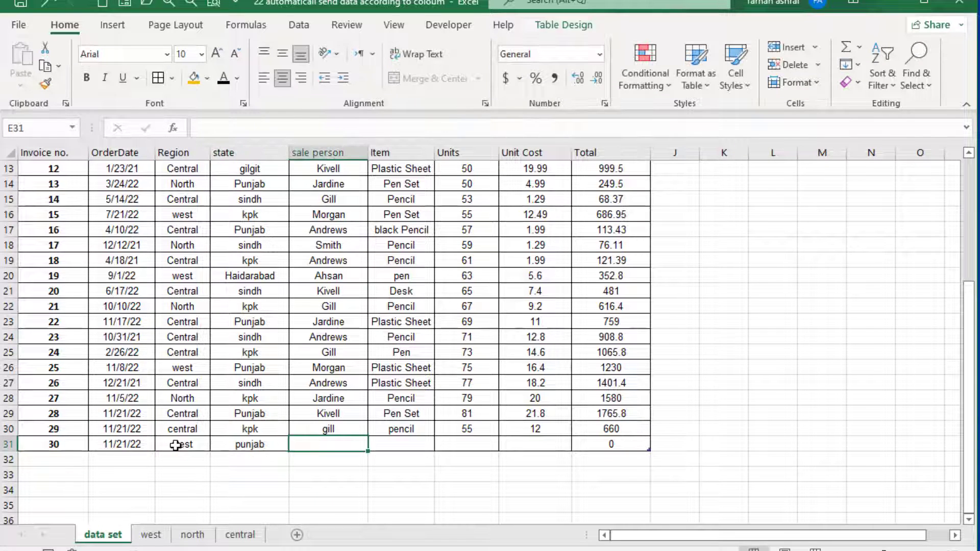
{"action": "type", "text": "kivell"}
{"action": "key", "text": "Tab"}
{"action": "type", "text": "pen"}
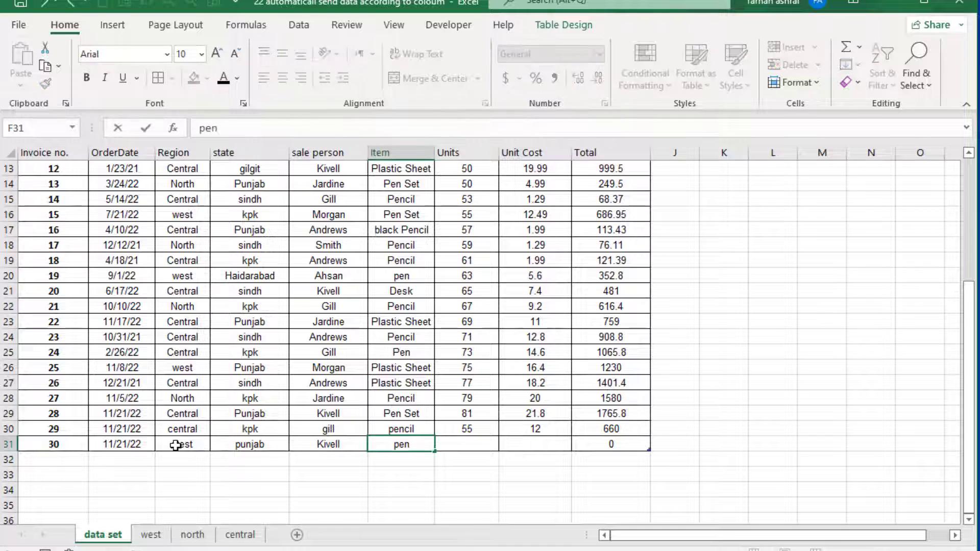
{"action": "key", "text": "Tab"}
{"action": "type", "text": "50"}
{"action": "key", "text": "Tab"}
{"action": "type", "text": "10"}
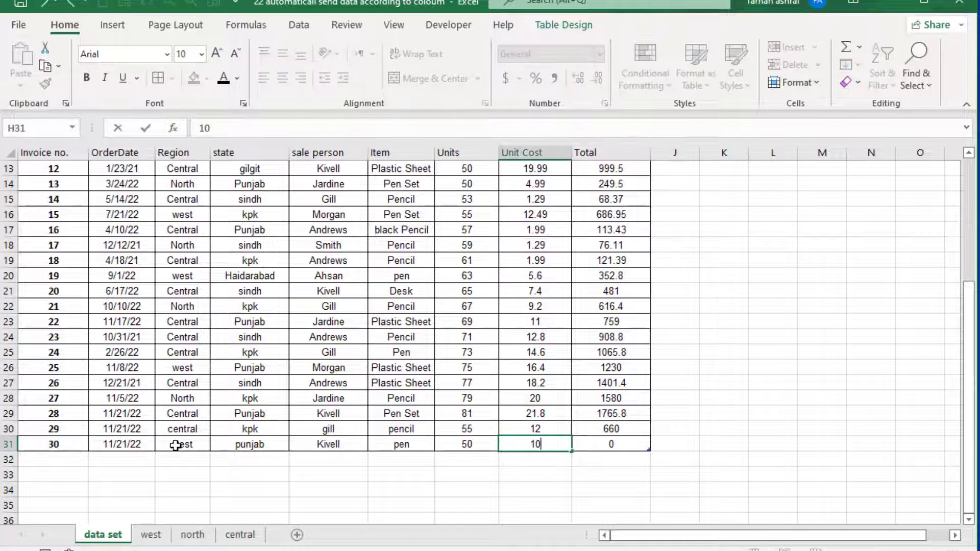
{"action": "key", "text": "Return"}
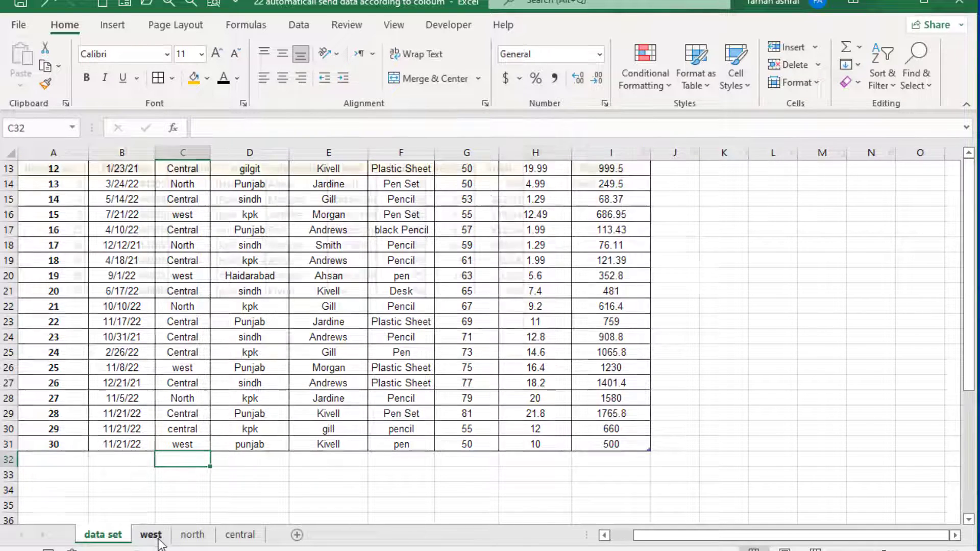
{"action": "left_click", "coordinate": [153, 536]}
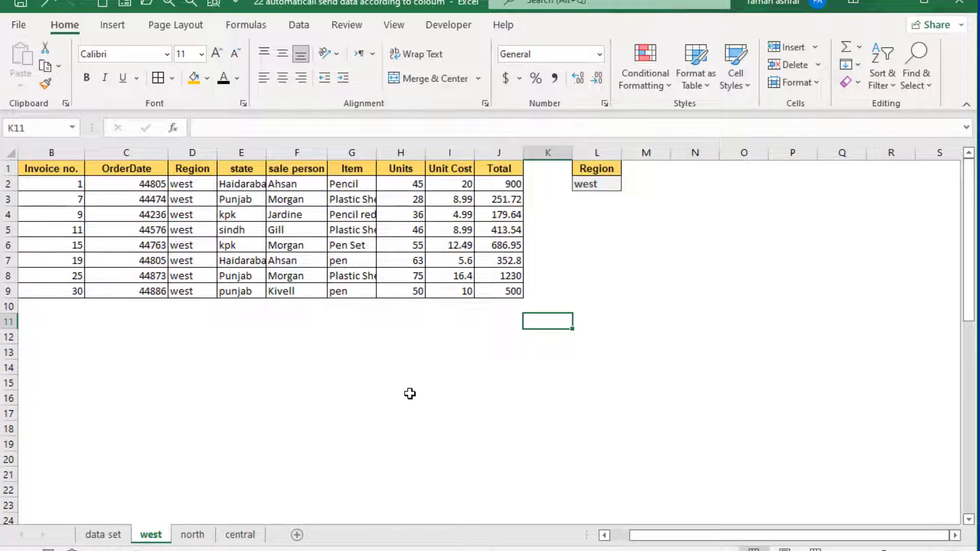
Start row 32 of the data set table with the next invoice number, order date 11/21/22, region north and state kpk.
{"action": "left_click", "coordinate": [192, 535]}
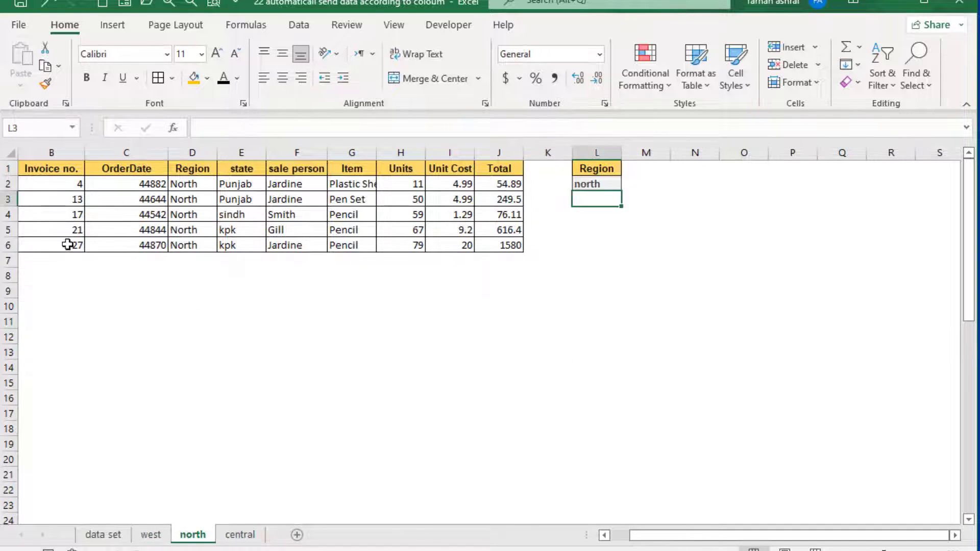
{"action": "left_click", "coordinate": [103, 535]}
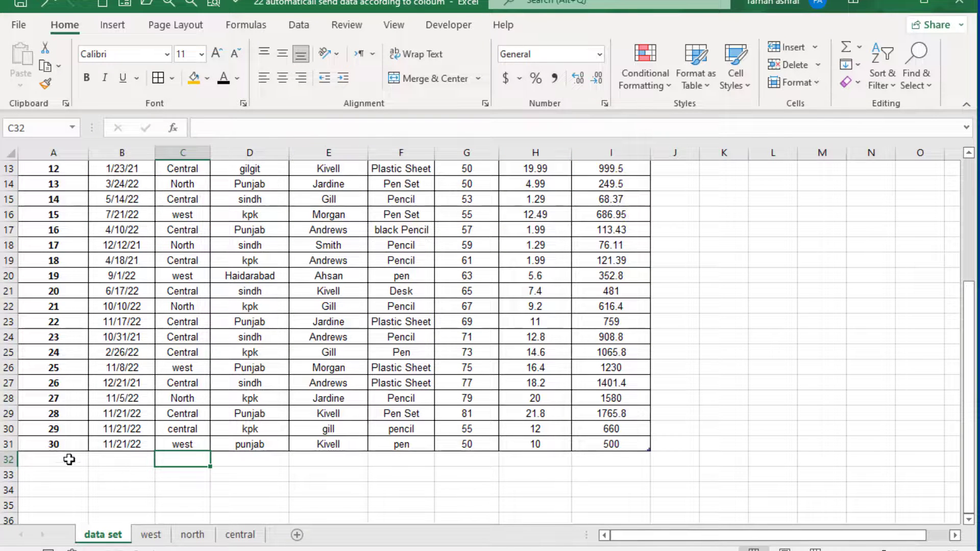
{"action": "left_click", "coordinate": [73, 455]}
{"action": "type", "text": "31"}
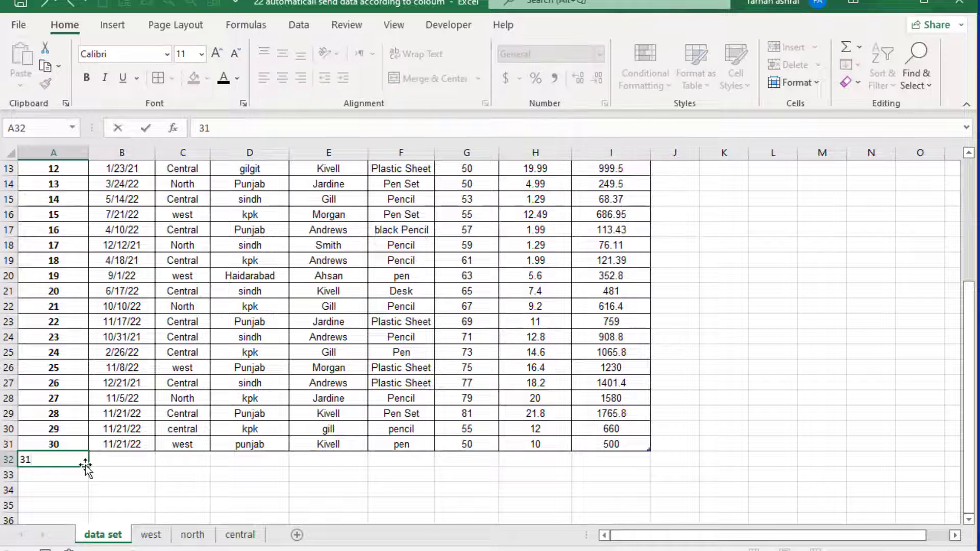
{"action": "key", "text": "Tab"}
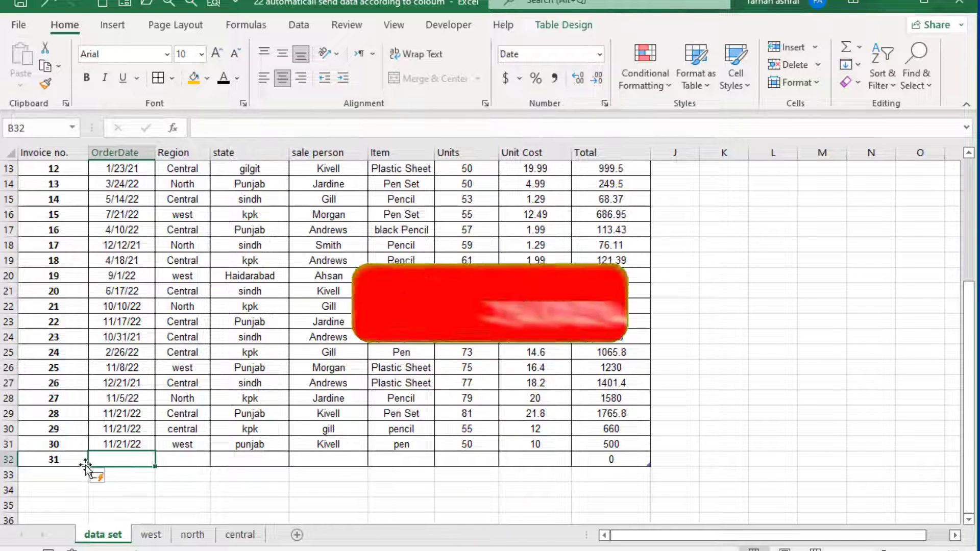
{"action": "type", "text": "11/21/22"}
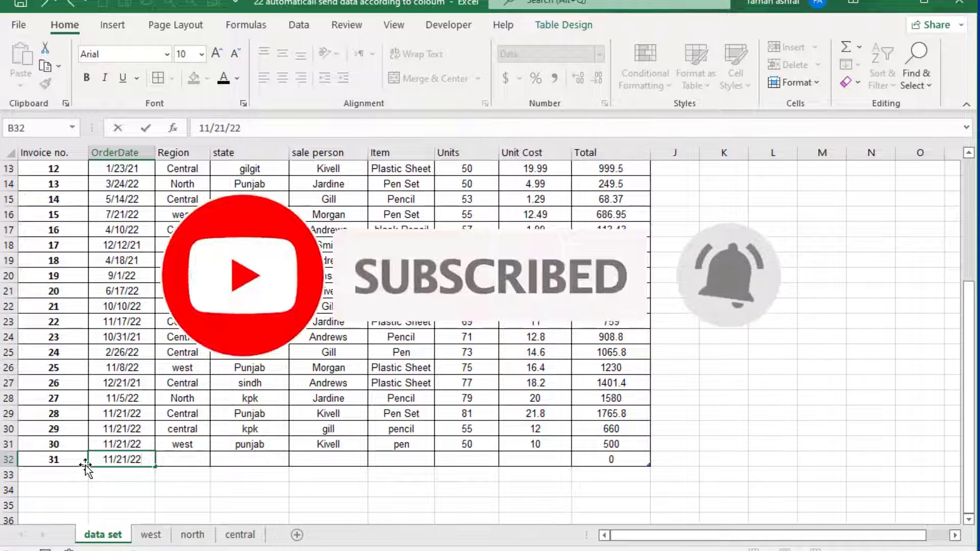
{"action": "key", "text": "Tab"}
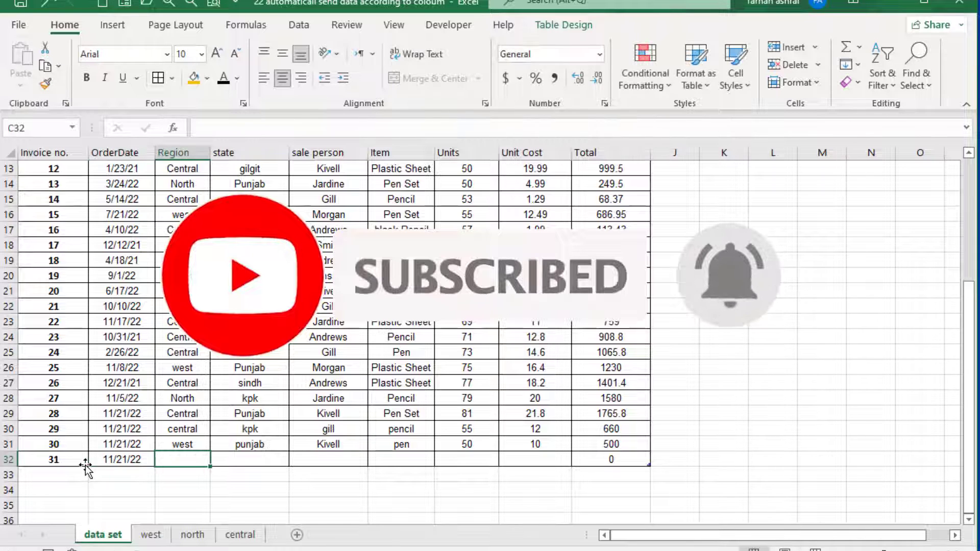
{"action": "type", "text": "north"}
{"action": "type", "text": "kpk"}
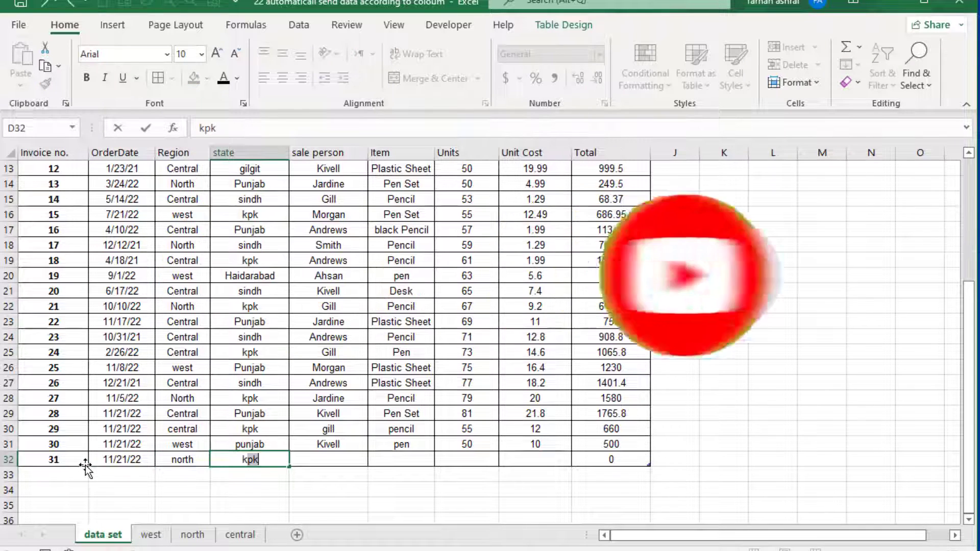
Complete row 32 with the sales person's name, item Desk, 150 units and unit cost 22, and check the north sheet for the row.
{"action": "key", "text": "Tab"}
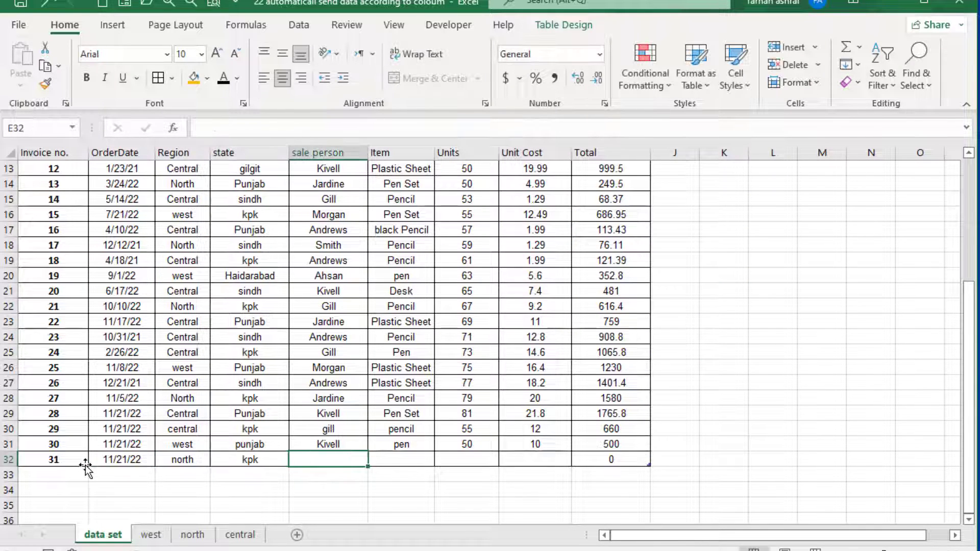
{"action": "type", "text": "gill"}
{"action": "key", "text": "Tab"}
{"action": "type", "text": "desk"}
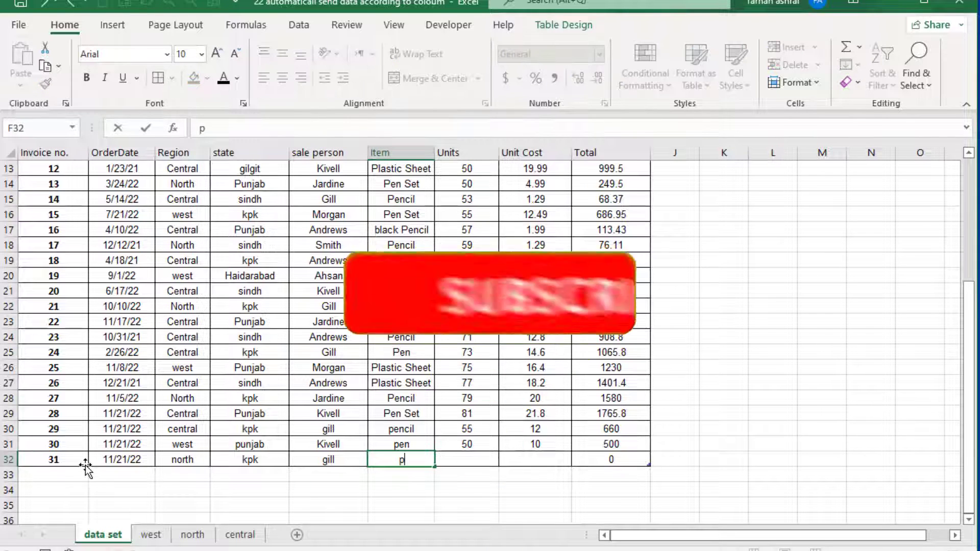
{"action": "key", "text": "Tab"}
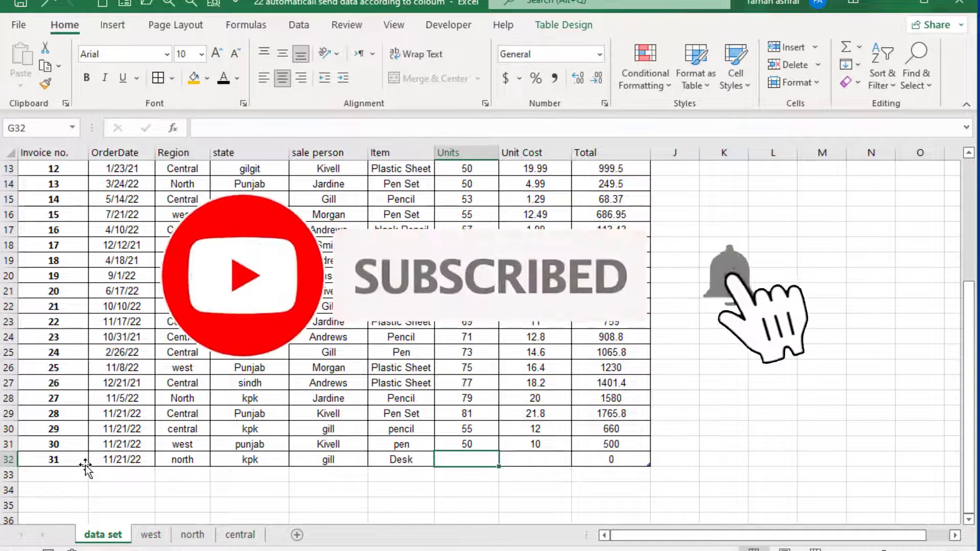
{"action": "type", "text": "150"}
{"action": "key", "text": "Tab"}
{"action": "type", "text": "22"}
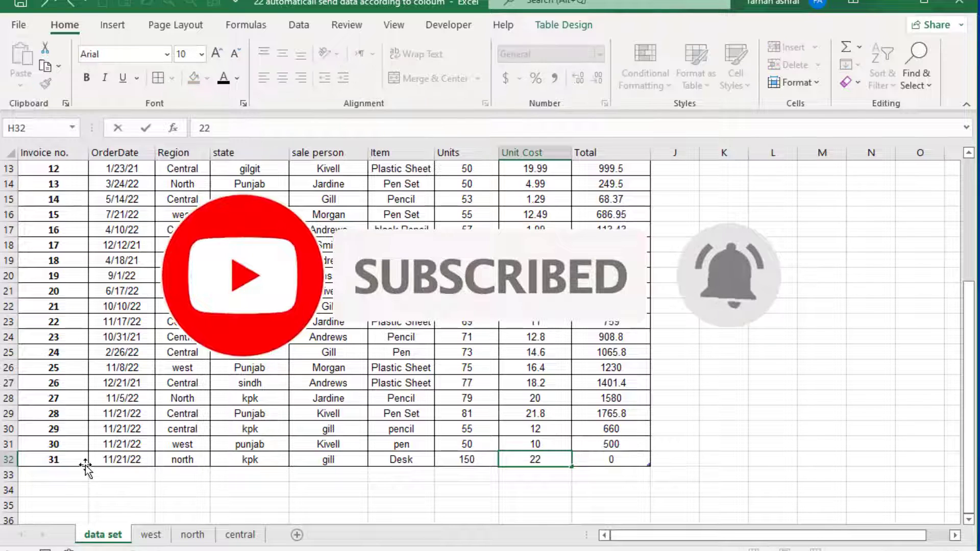
{"action": "key", "text": "Return"}
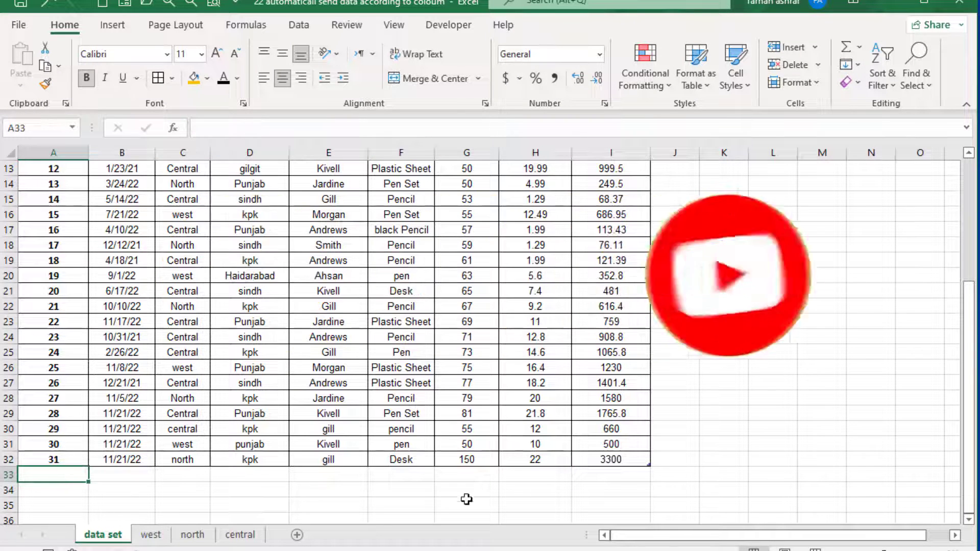
{"action": "left_click", "coordinate": [193, 534]}
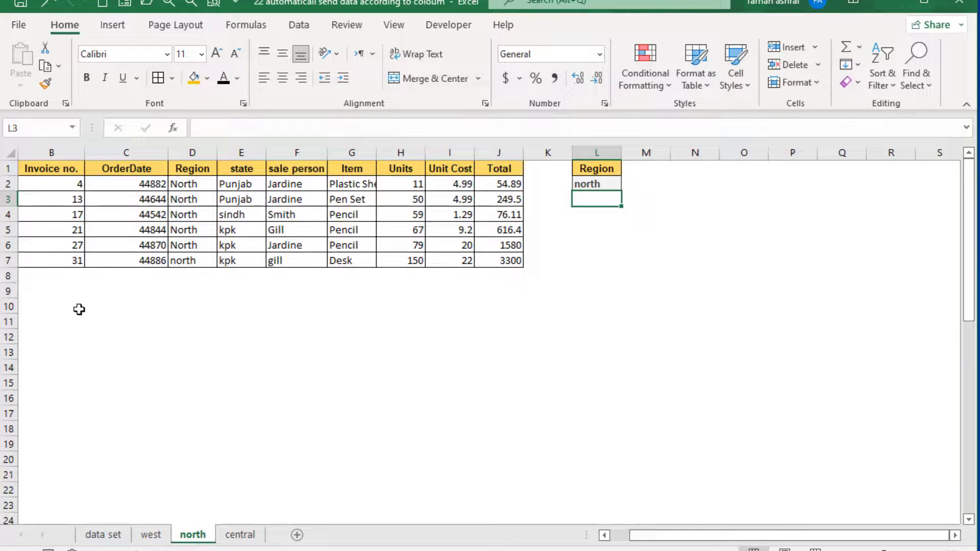